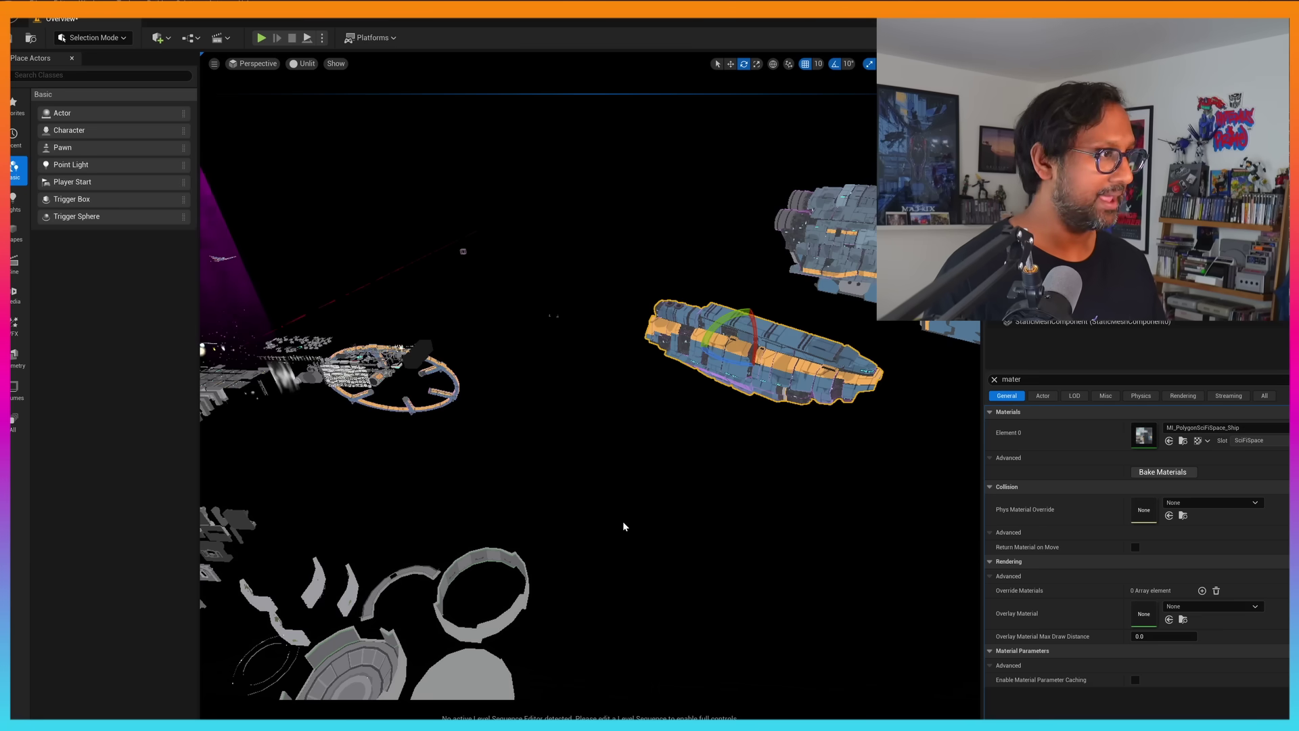
Select the ring space station, focus on it with F, and orbit to a face-on view.
right_click_drag(757, 499, 757, 500)
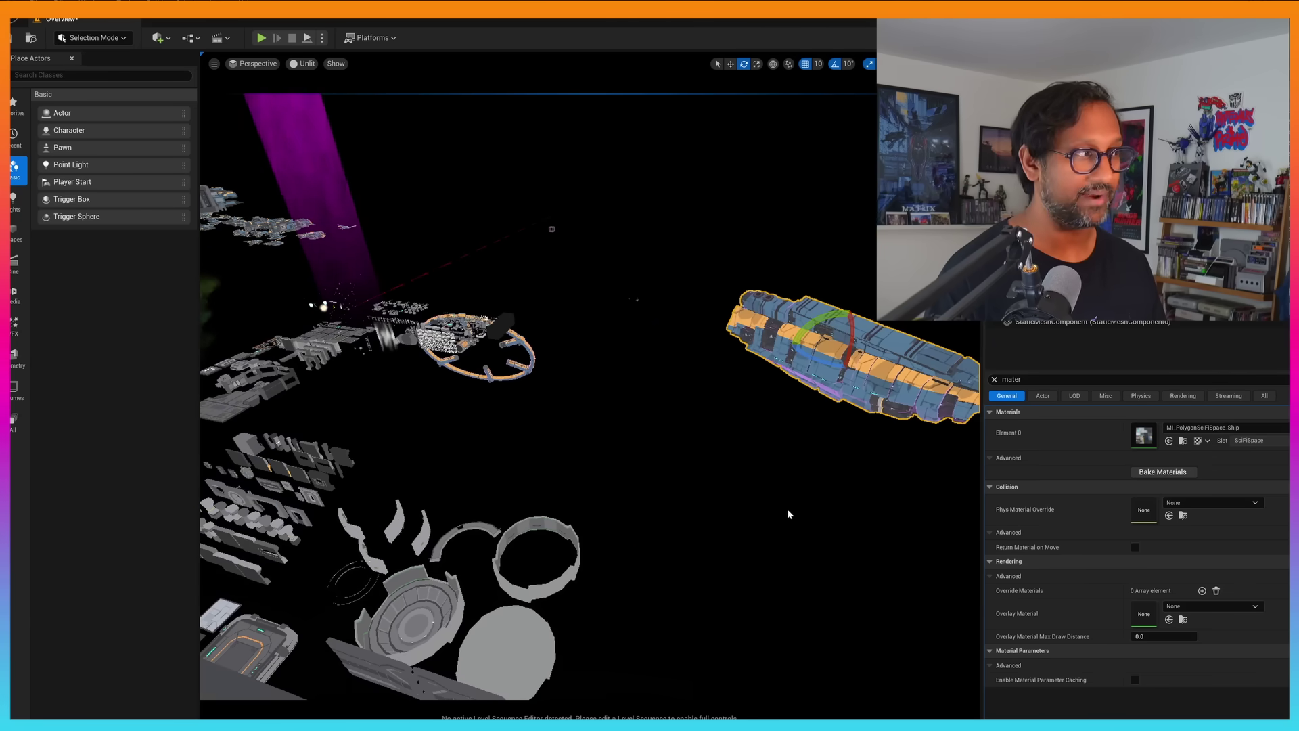
right_click_drag(824, 548, 811, 540)
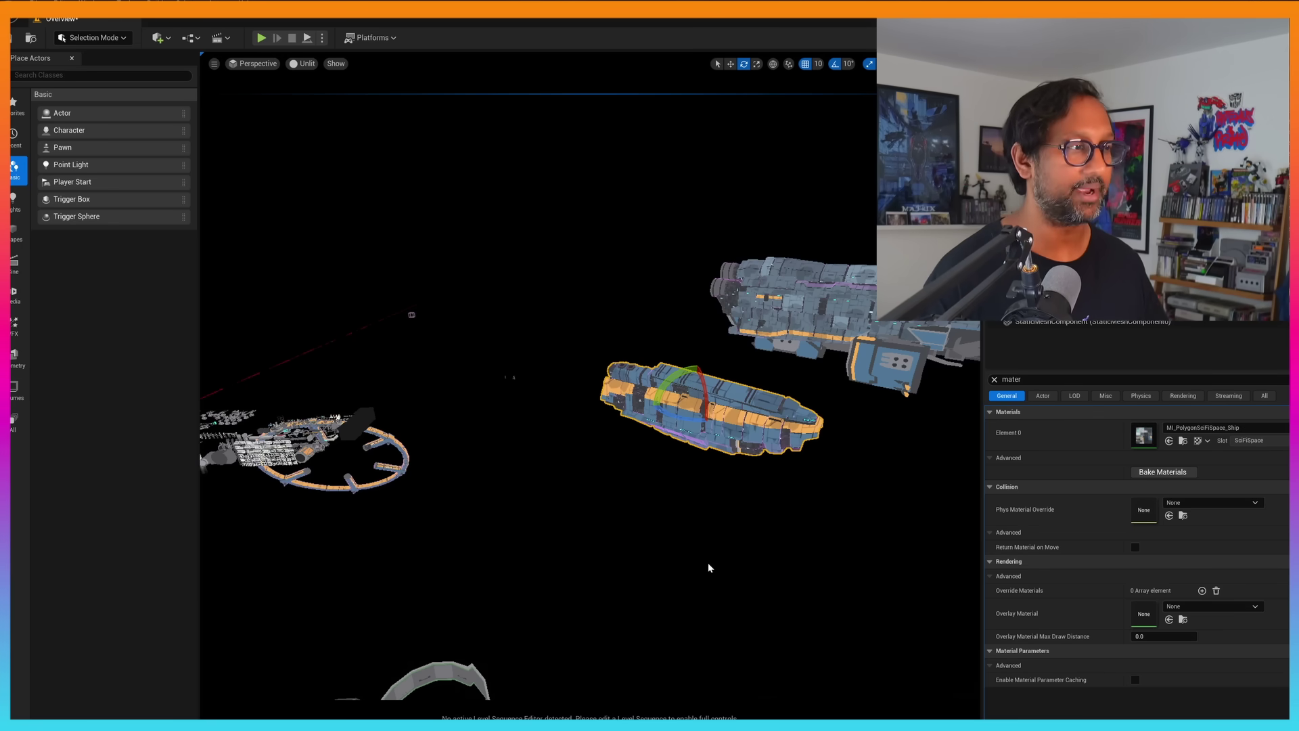
right_click_drag(798, 550, 749, 379)
left_click(749, 379)
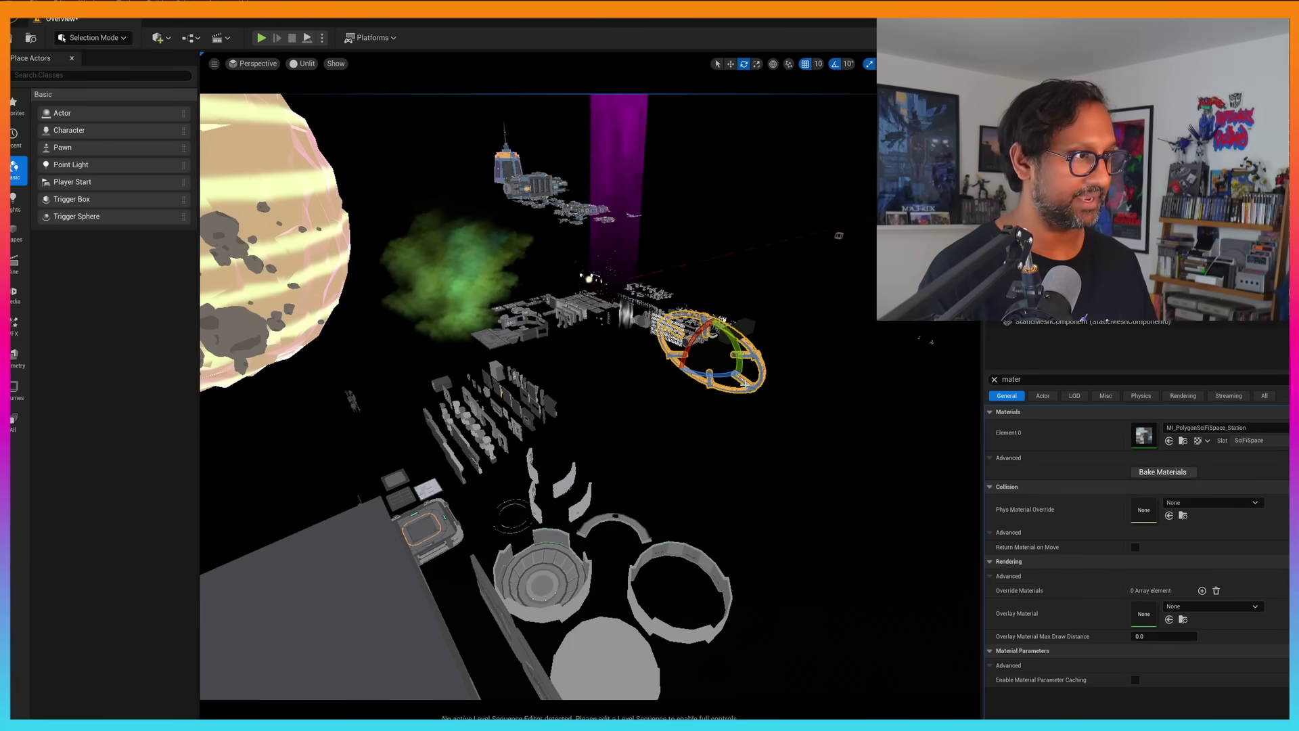
key("f")
left_click_drag(818, 429, 832, 457, "alt")
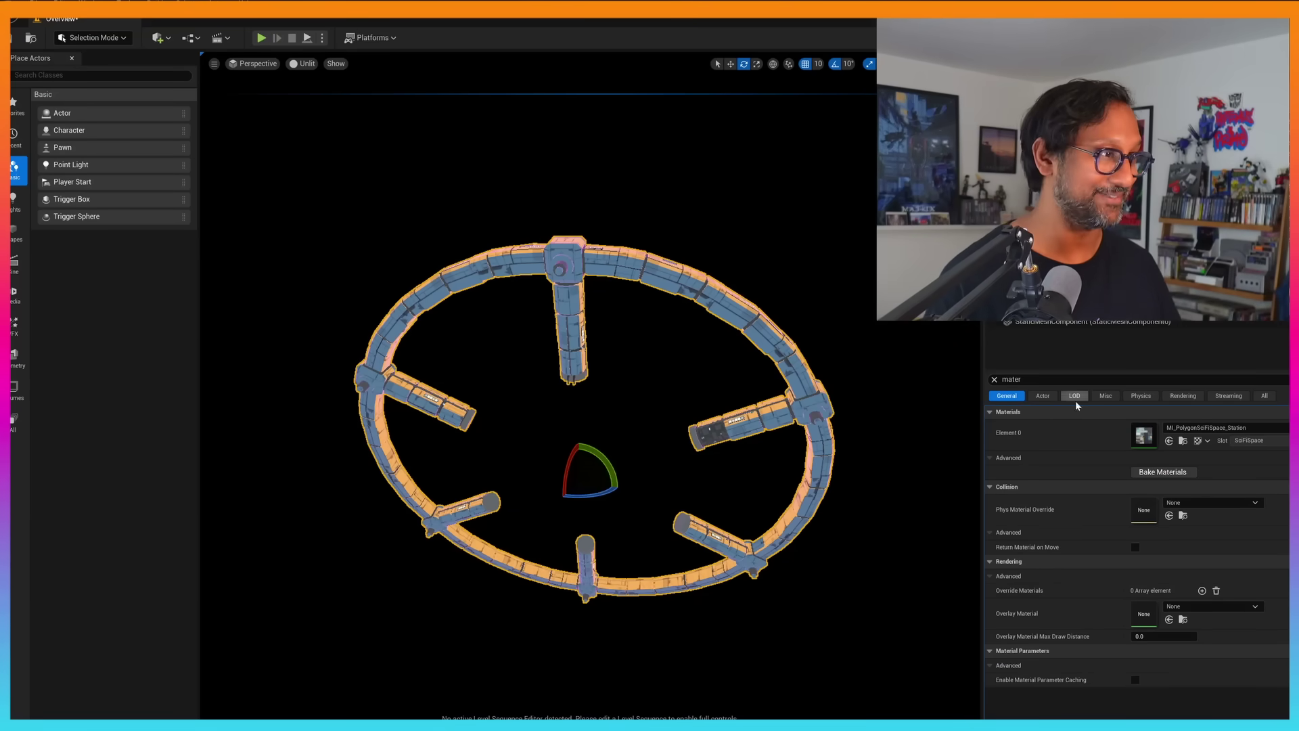
right_click_drag(622, 413, 694, 248)
Switch the viewport to Lit and select the post-process volume showing Mretro and M_CelShaderParent.
left_click(303, 63)
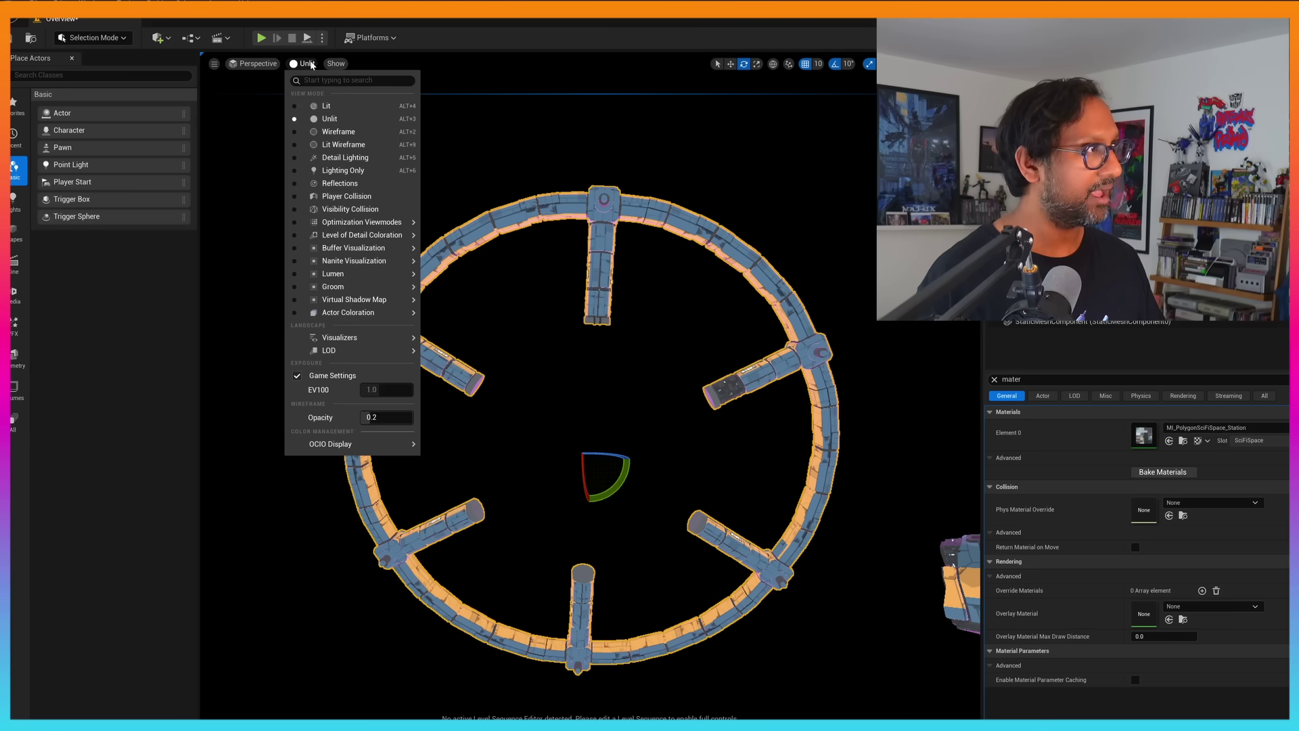
left_click(327, 114)
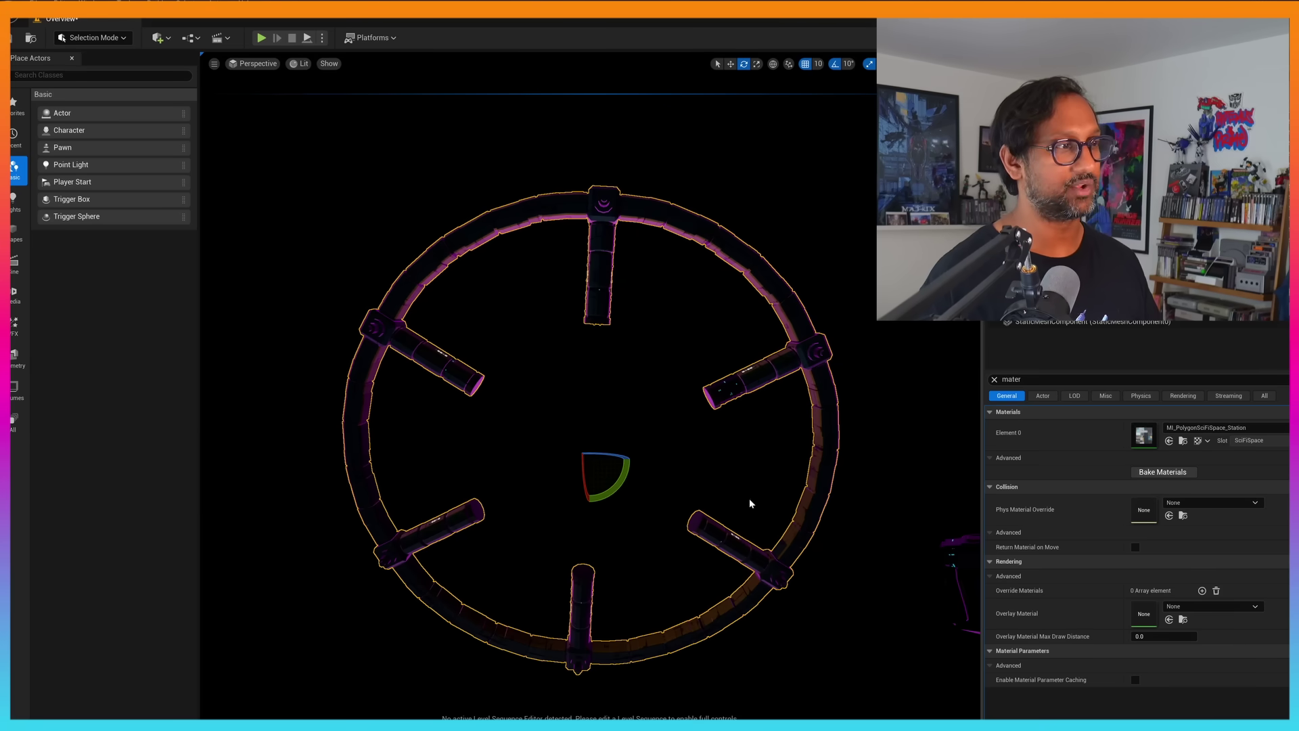
left_click(816, 251)
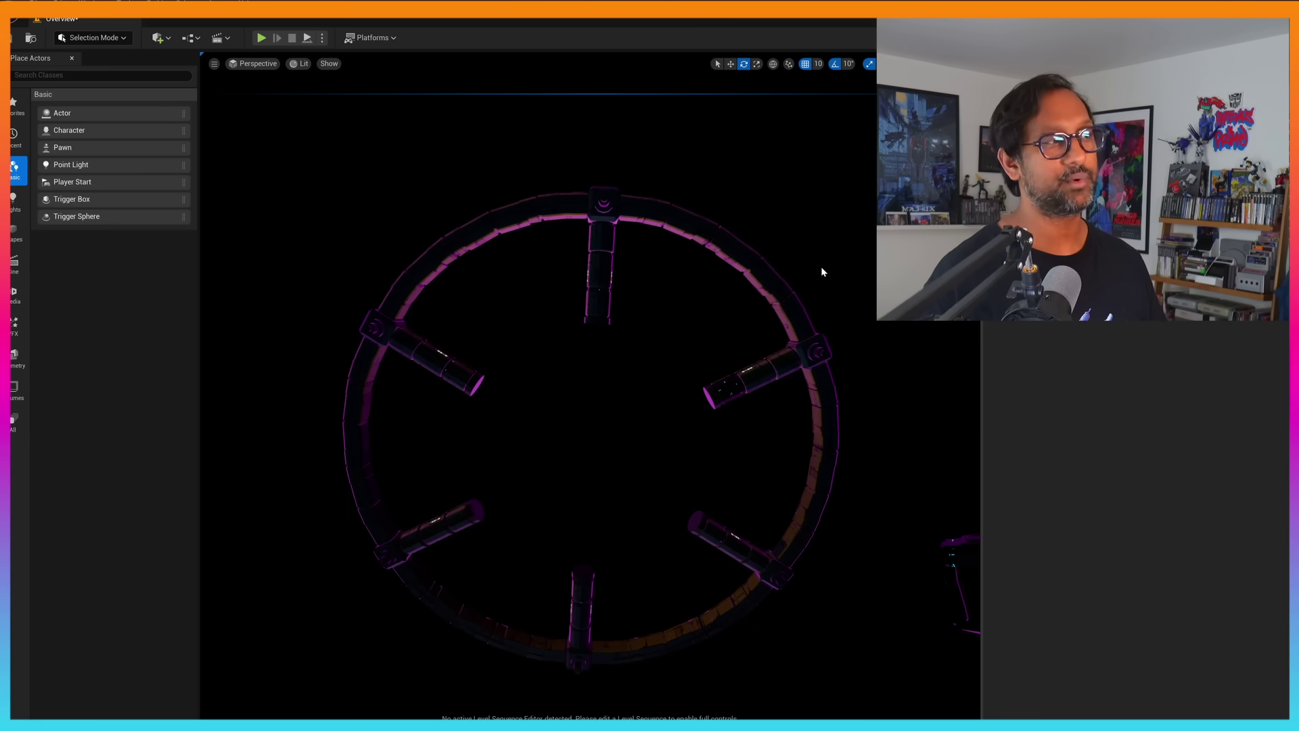
left_click(763, 283)
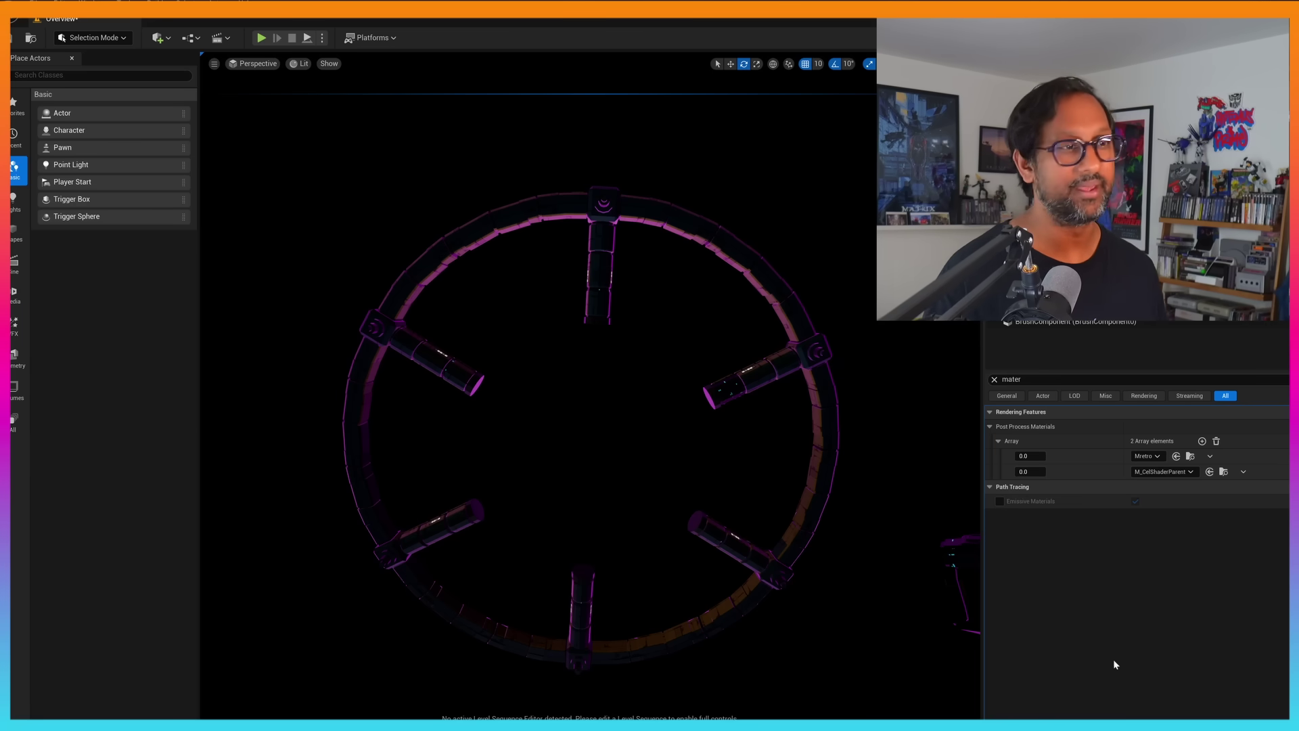
Raise the M_CelShaderParent and Mretro post-process material weights to 1.0.
left_click_drag(1022, 474, 1056, 474)
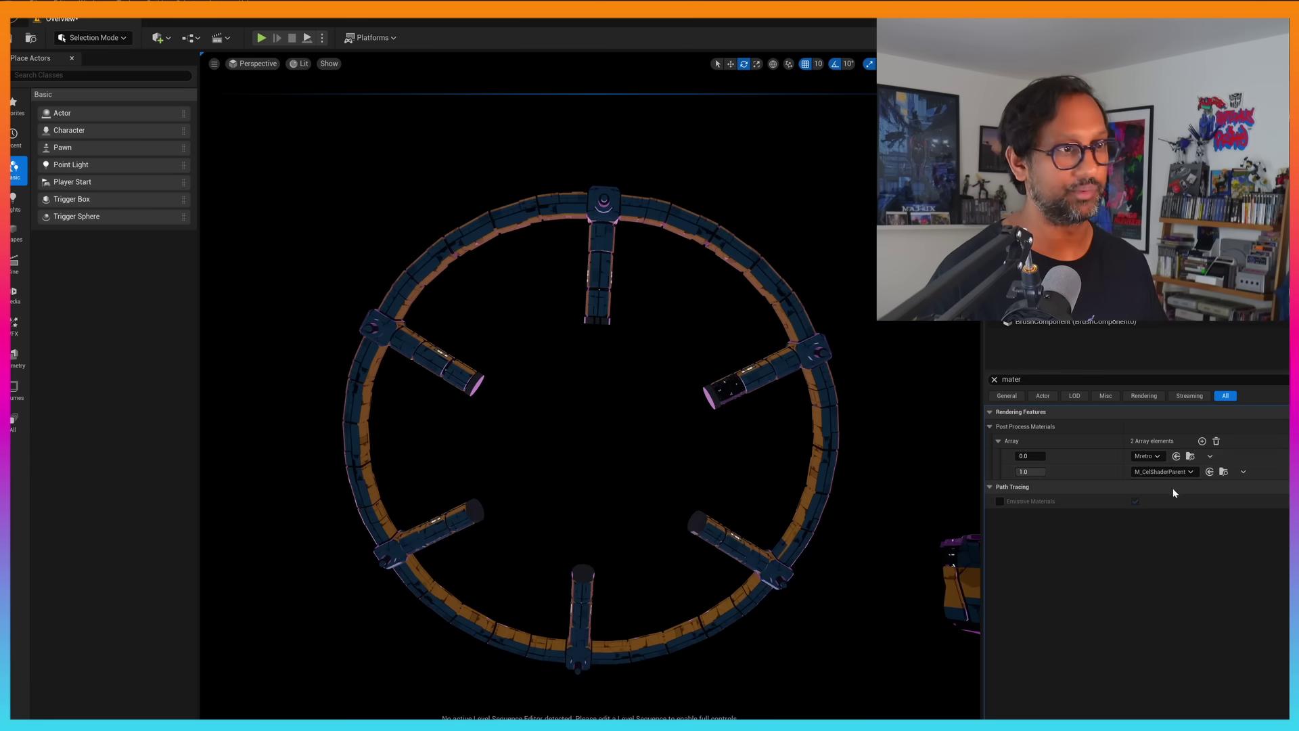
left_click(1023, 456)
type("0.95")
key("Return")
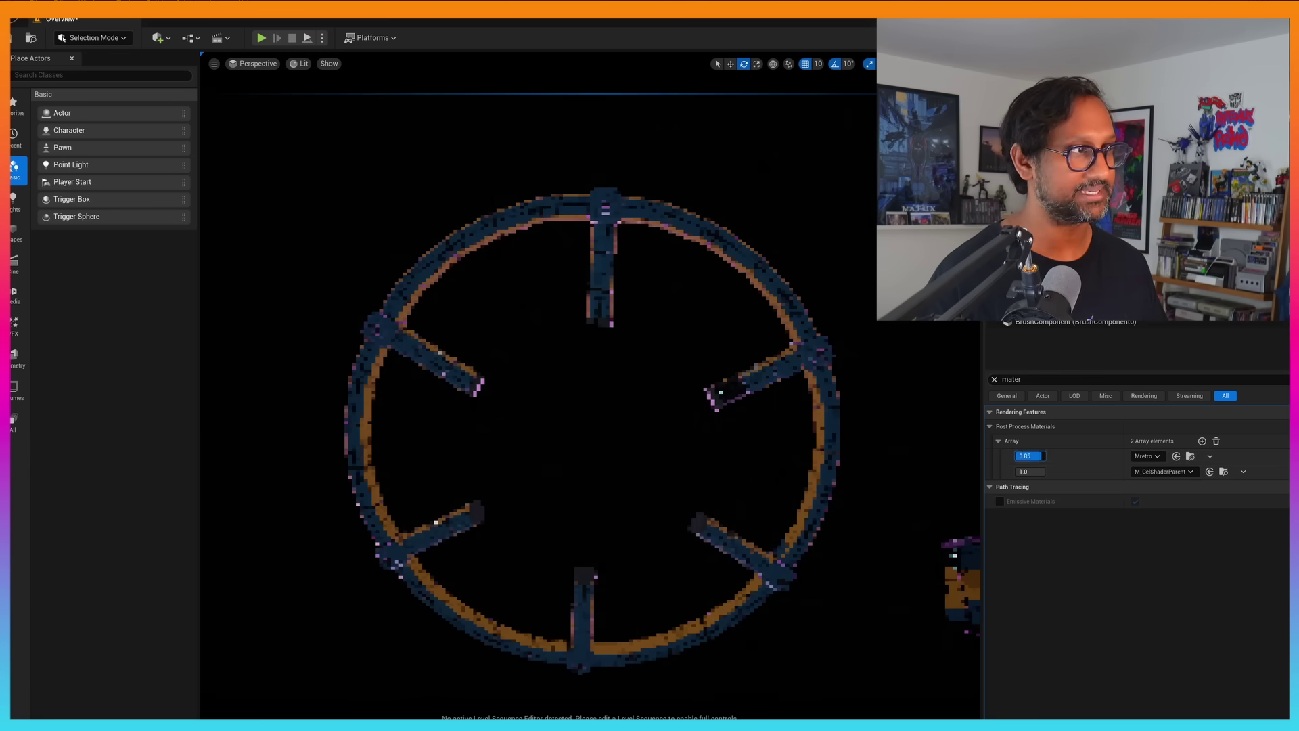
left_click(1026, 456)
type("1")
key("Return")
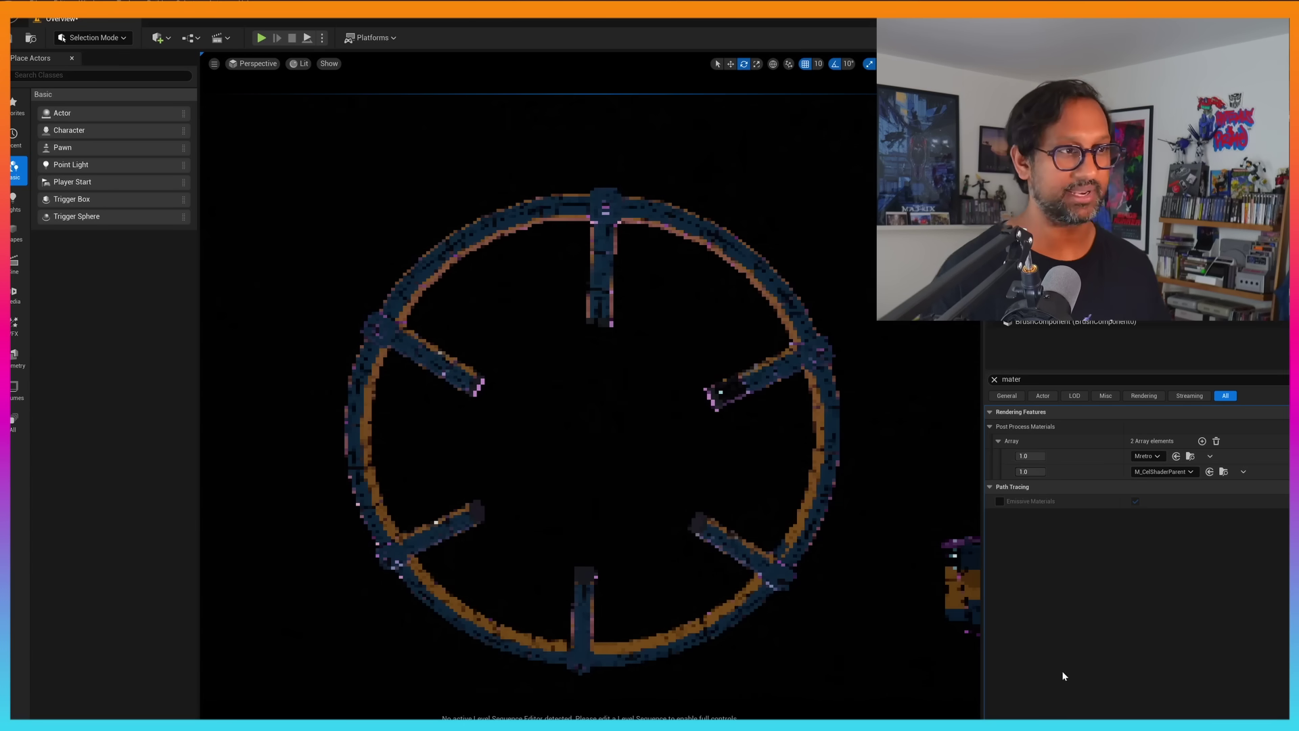
left_click(1191, 456)
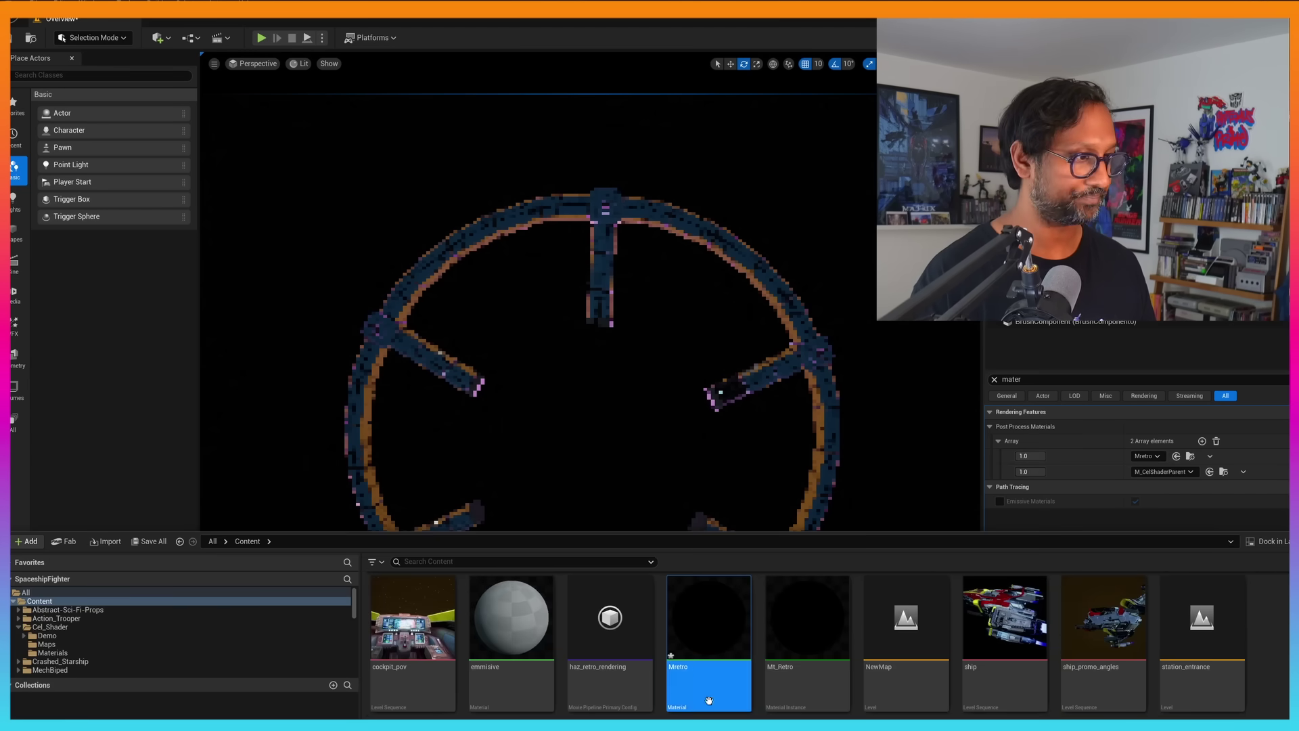
Open the Mretro material and pan its graph to the Pixelation parameter node.
double_click(725, 645)
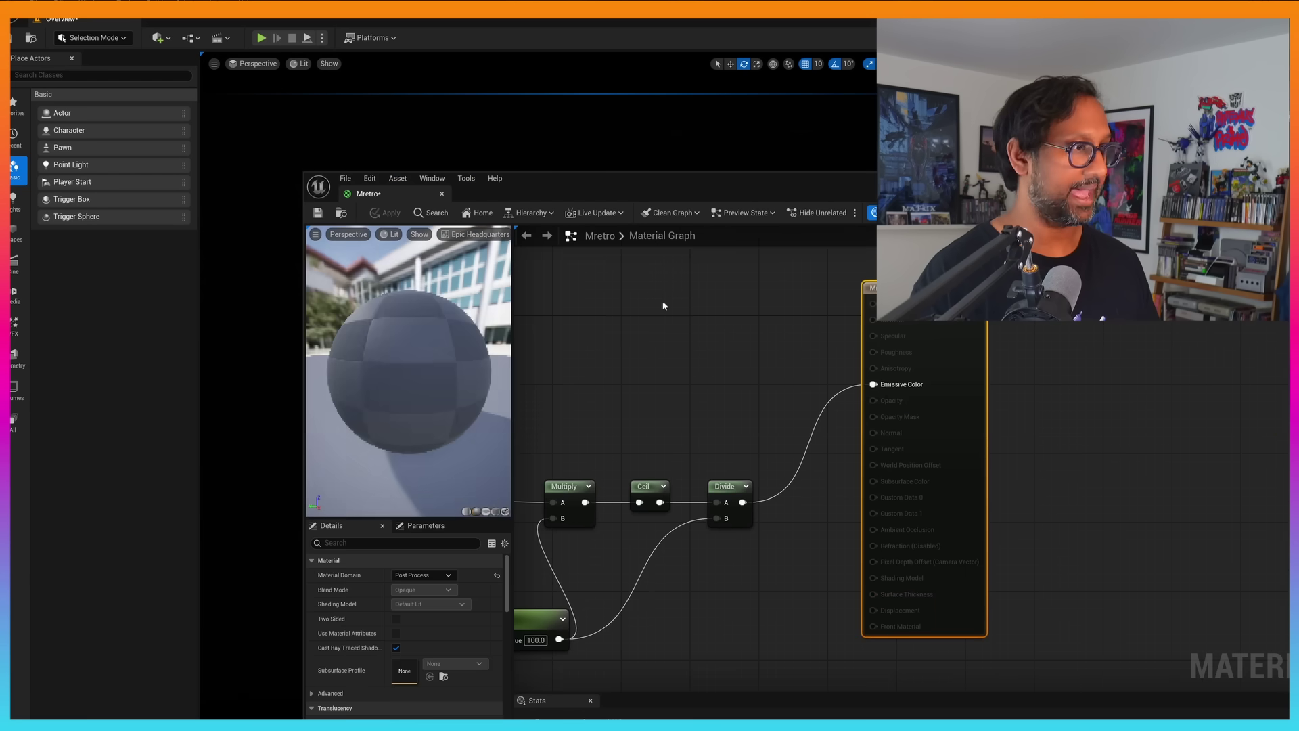
left_click_drag(653, 192, 469, 58)
scroll(525, 249, "down", 4)
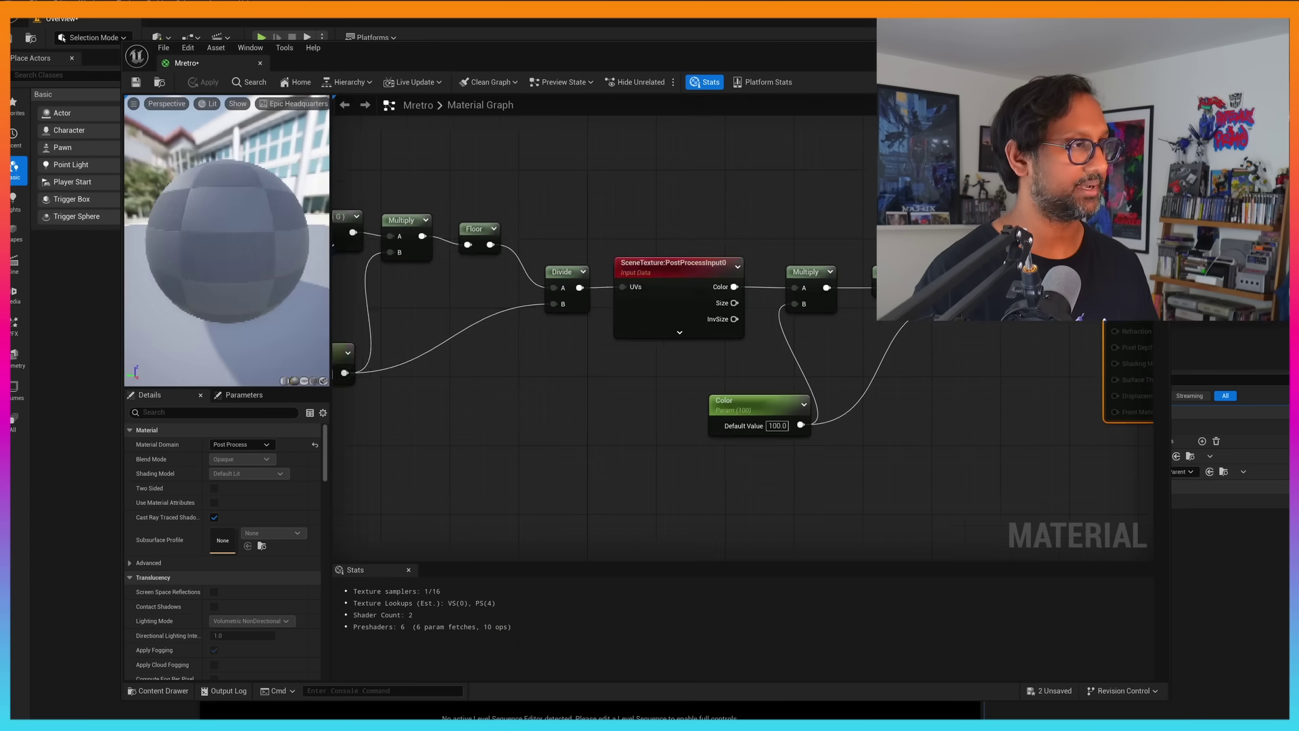
scroll(865, 181, "down", 2)
right_click_drag(847, 167, 825, 283)
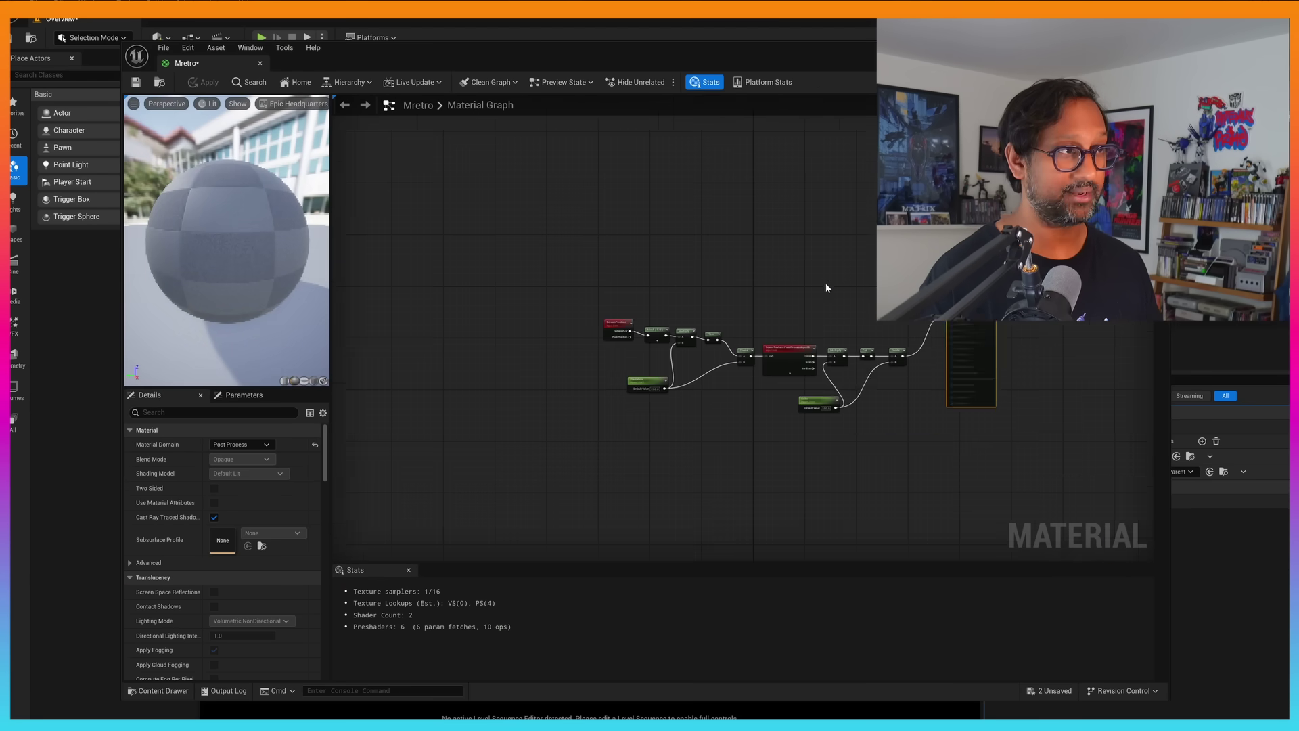
scroll(823, 289, "up", 4)
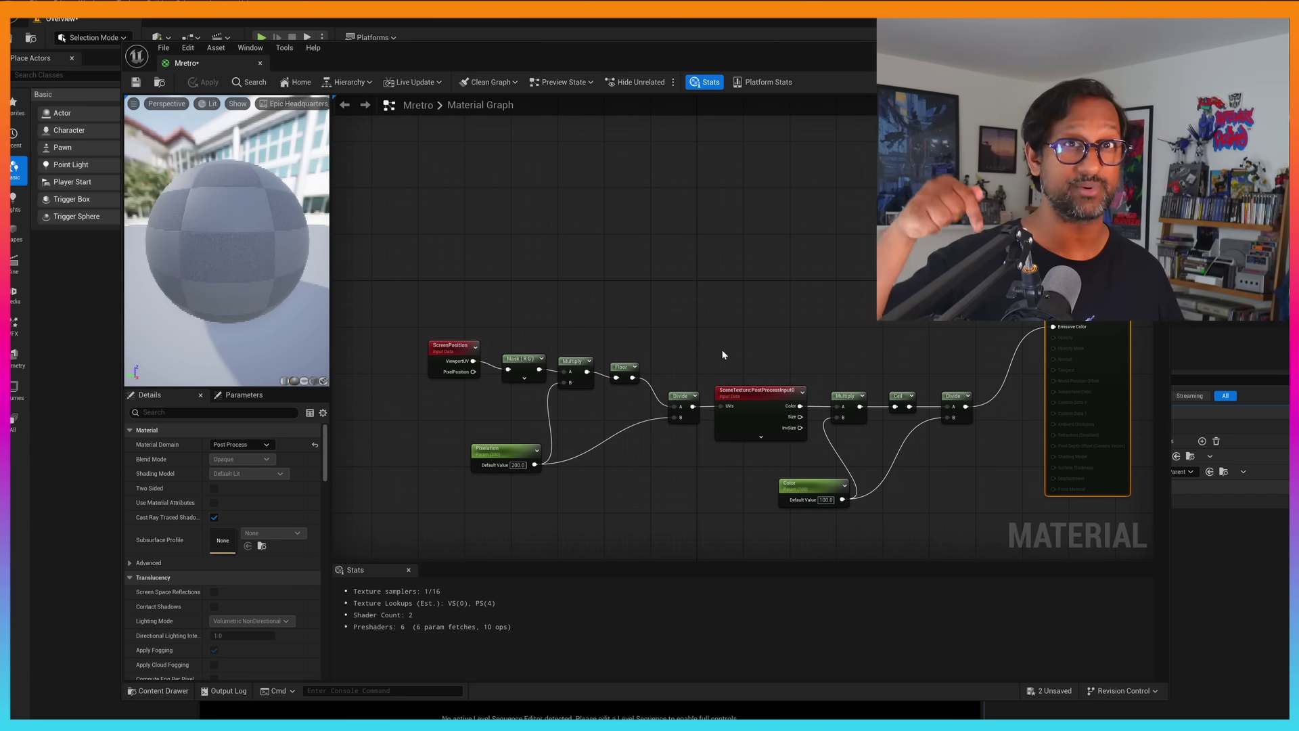
right_click_drag(605, 360, 572, 219)
scroll(709, 292, "up", 2)
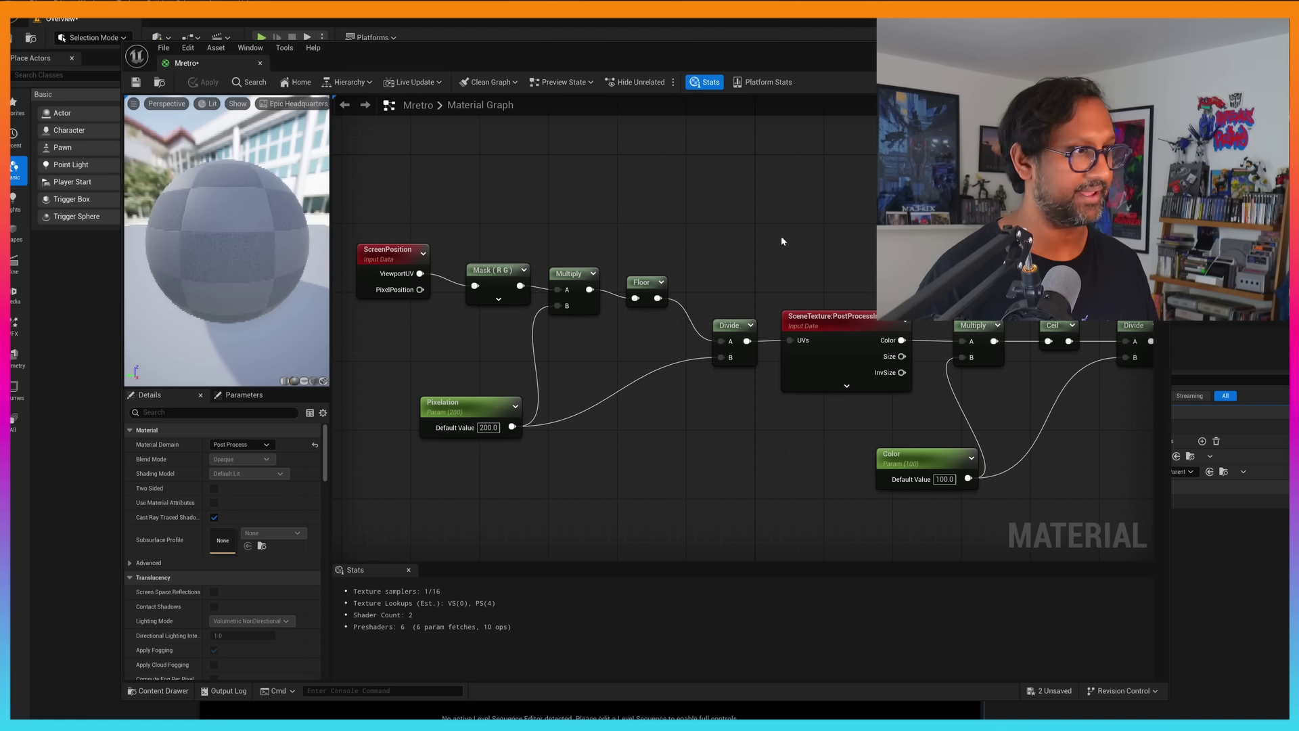
right_click_drag(791, 304, 1276, 200)
right_click_drag(852, 463, 875, 436)
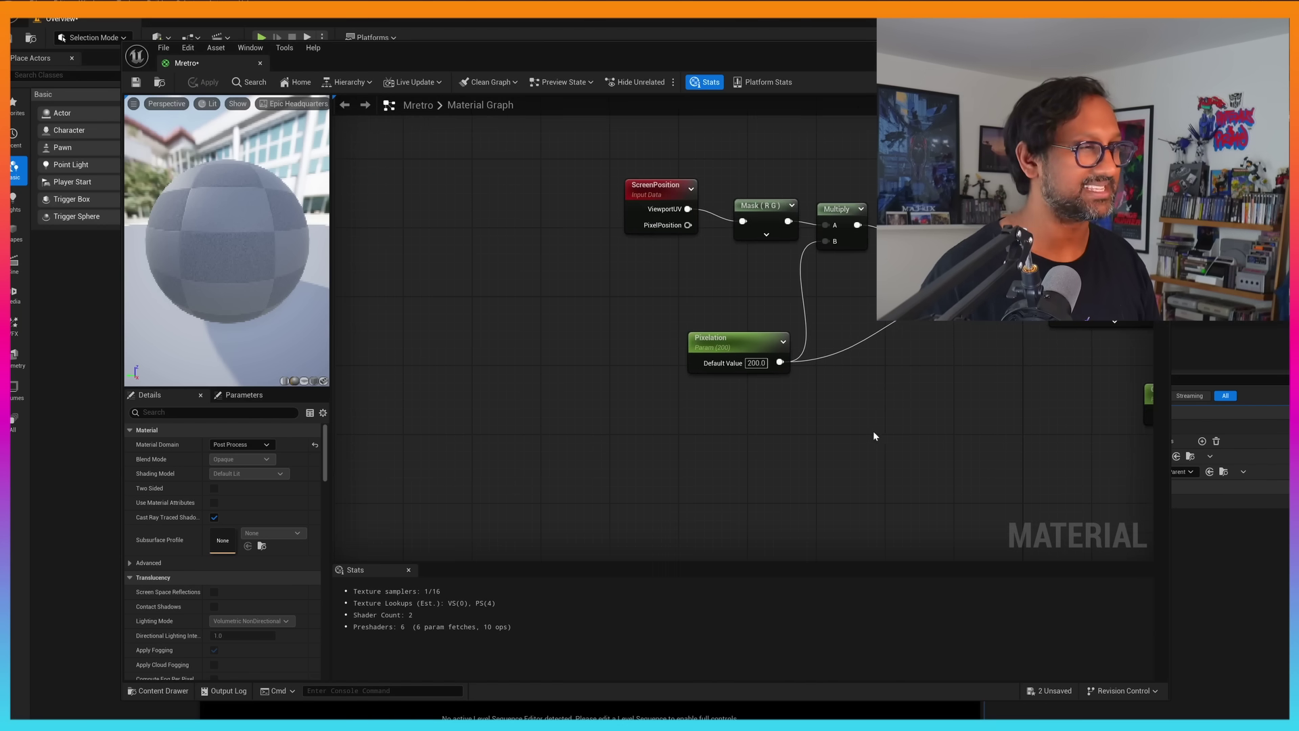
Set the Pixelation default value to 10 and apply the material.
left_click_drag(732, 347, 698, 338)
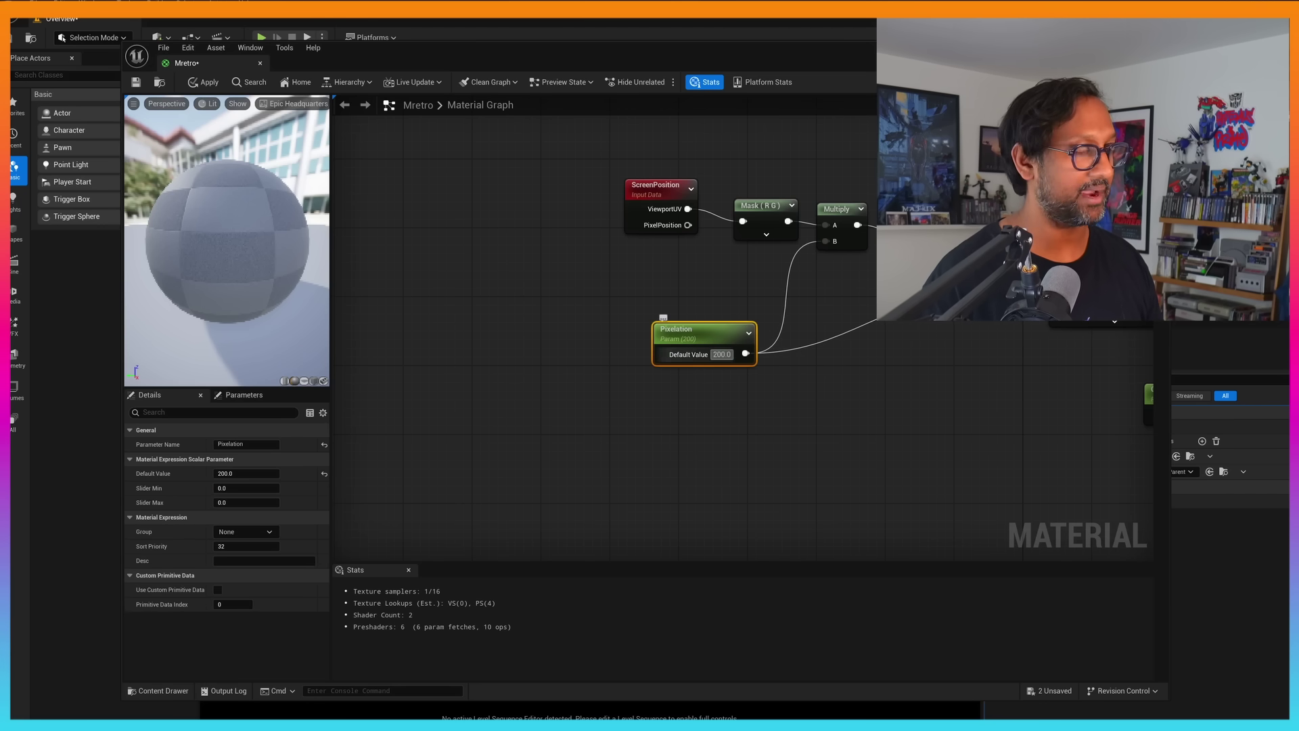
left_click(721, 354)
type("10")
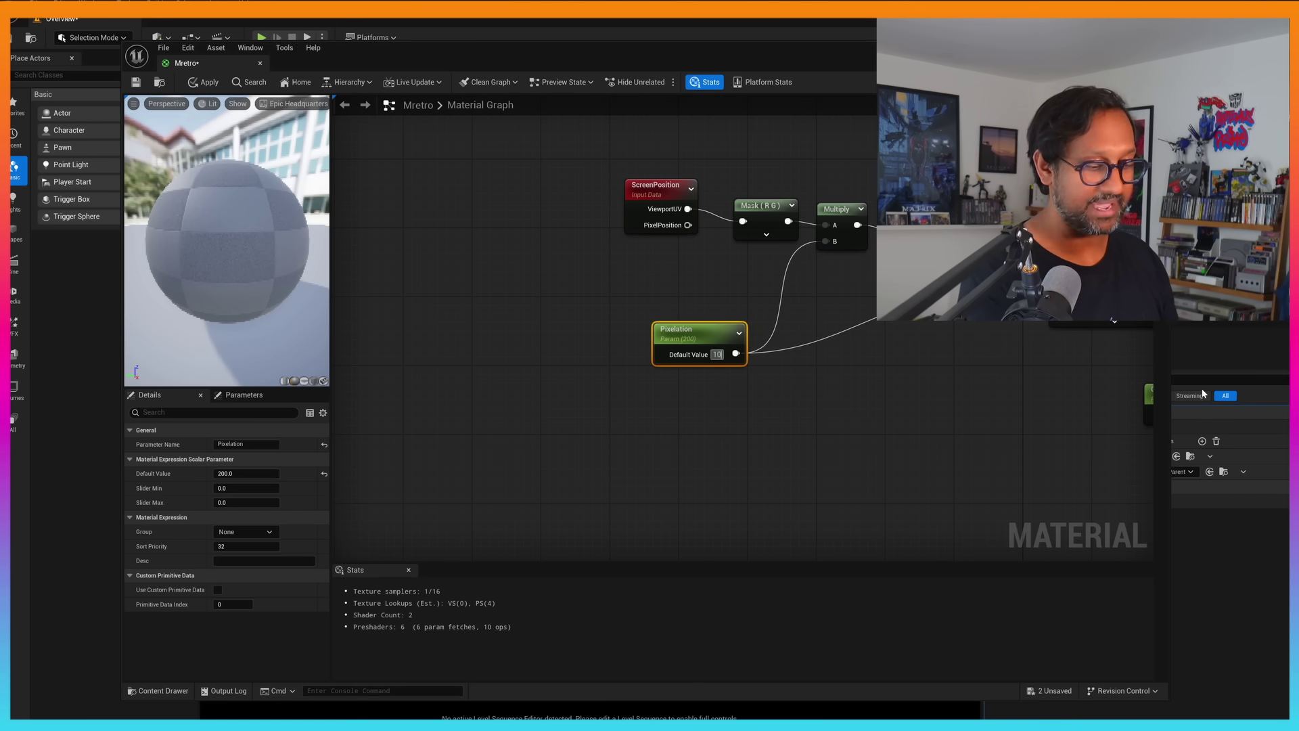
key("Return")
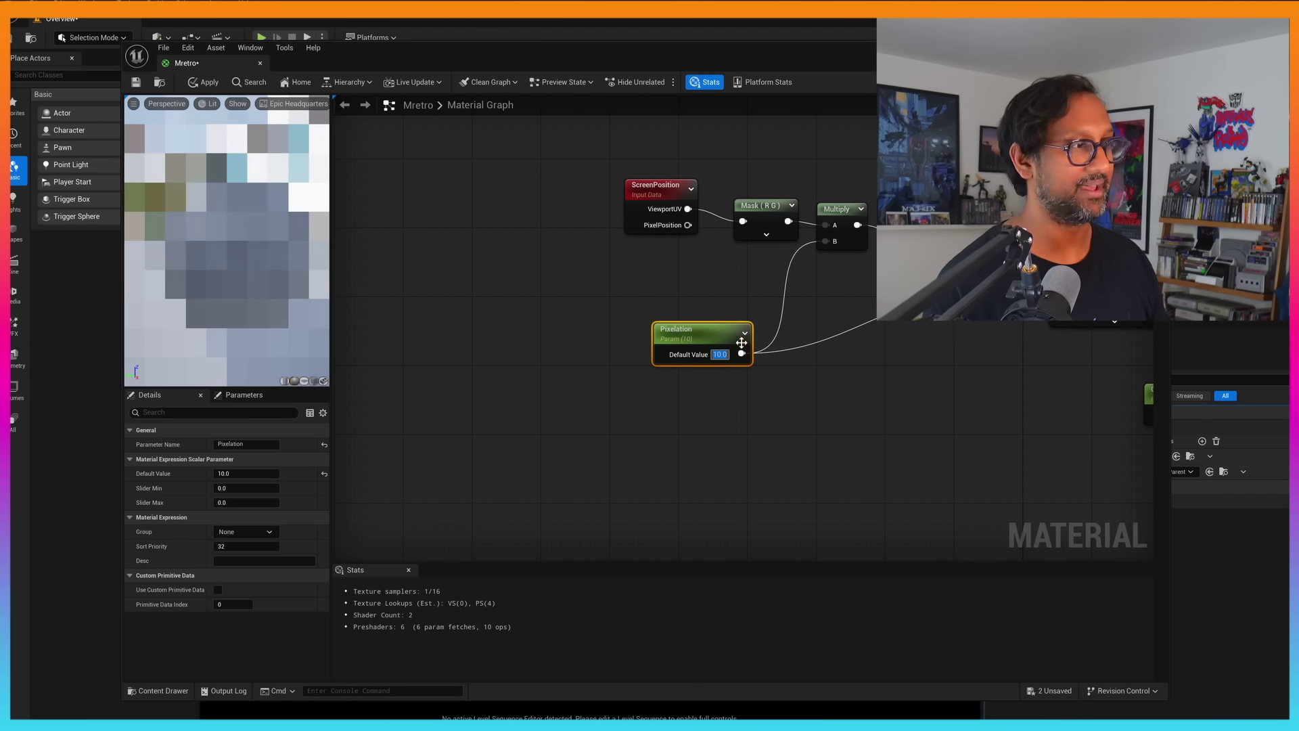
left_click(210, 86)
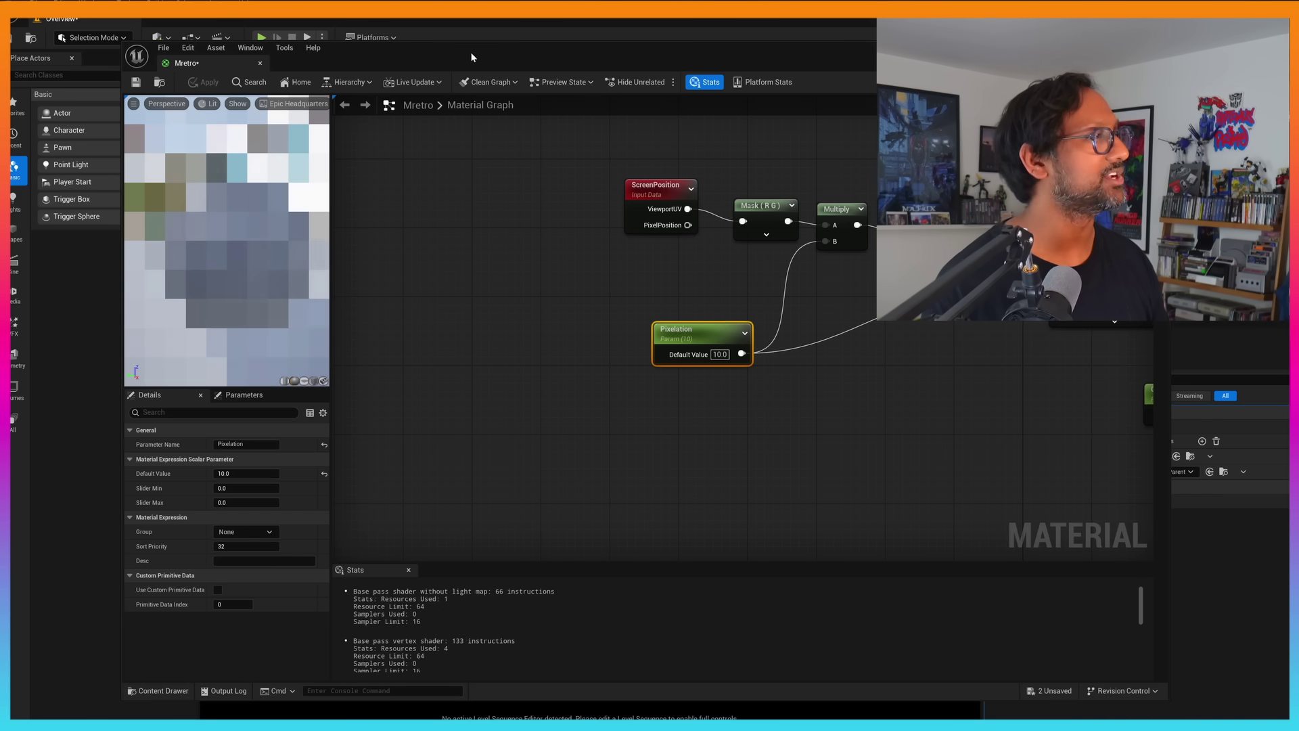
left_click_drag(474, 53, 955, 226)
Restore the Pixelation value to 200 and apply the material.
left_click(1198, 395)
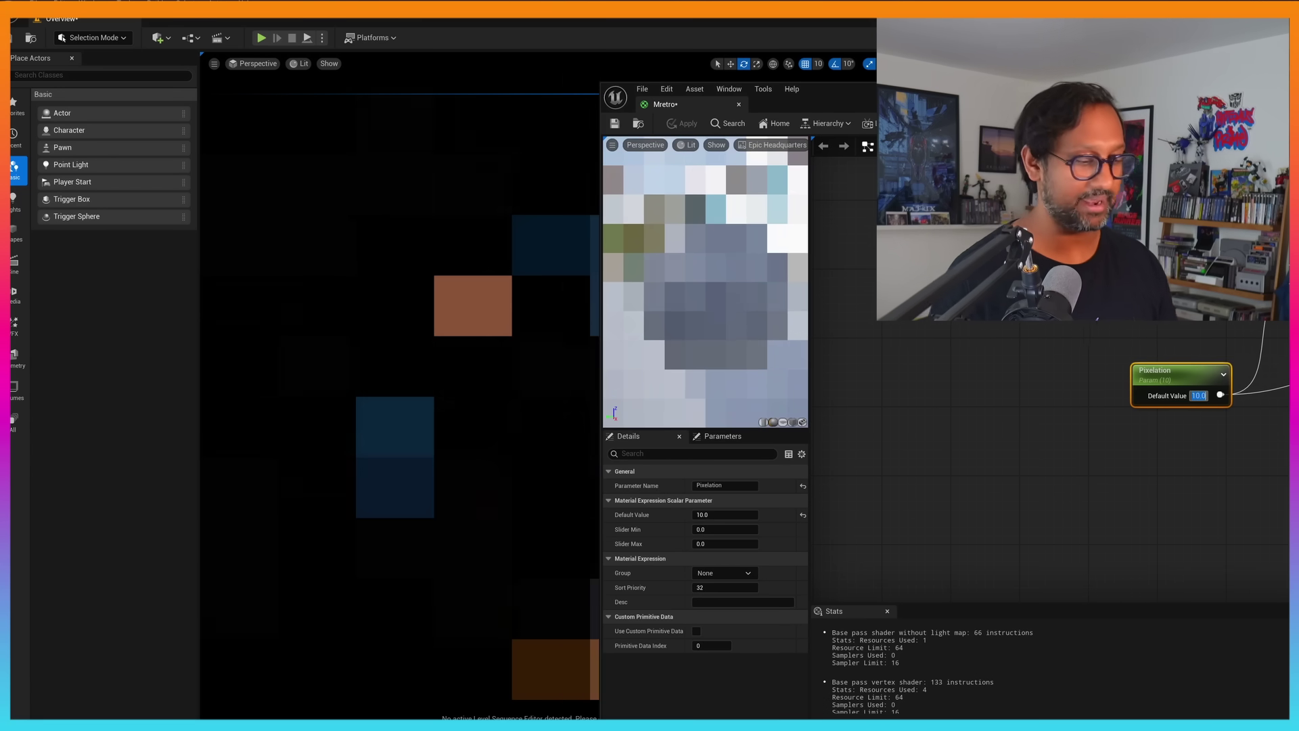
type("200")
key("Return")
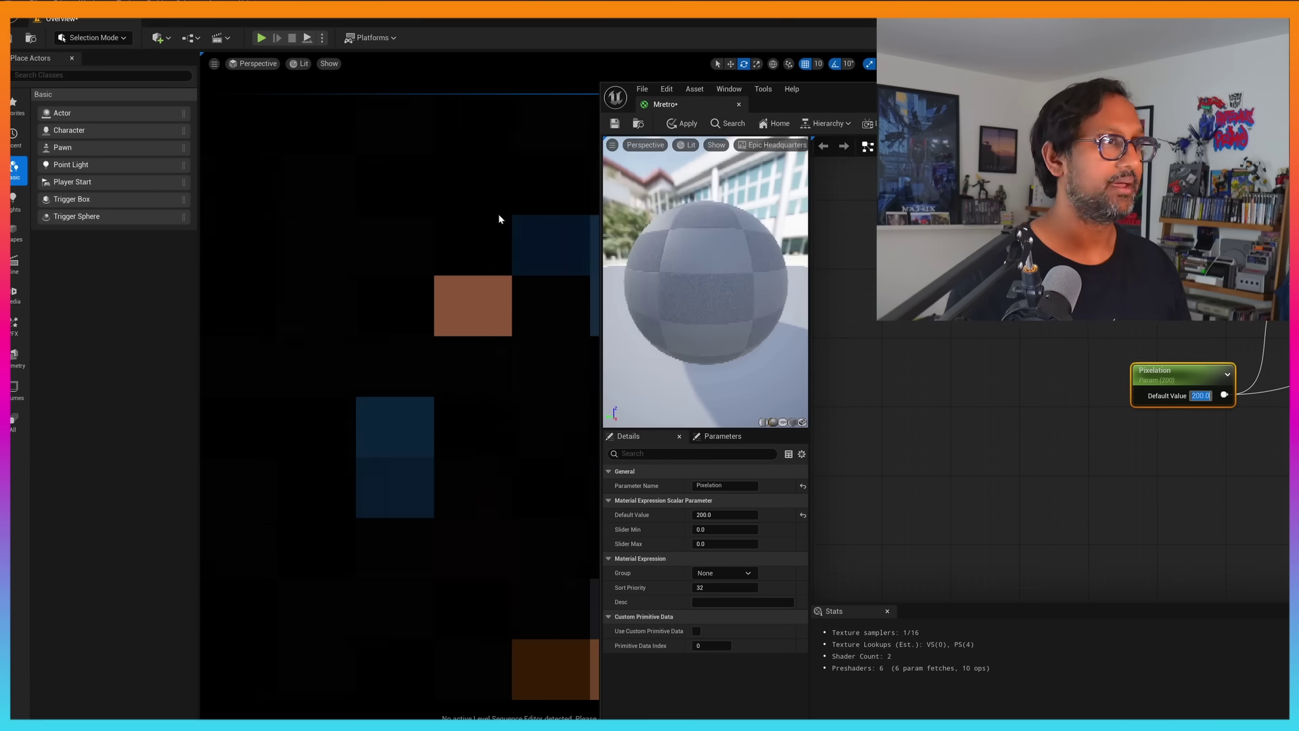
left_click(682, 123)
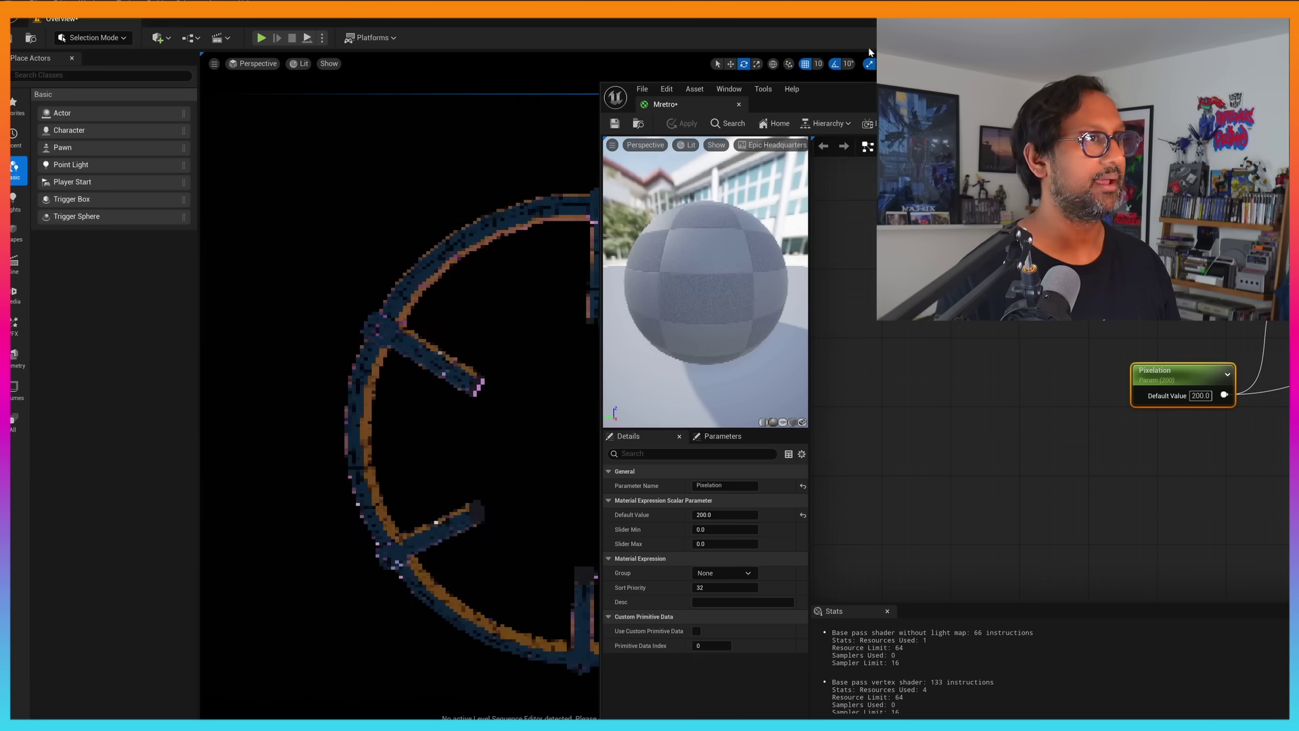
left_click_drag(888, 108, 1018, 69)
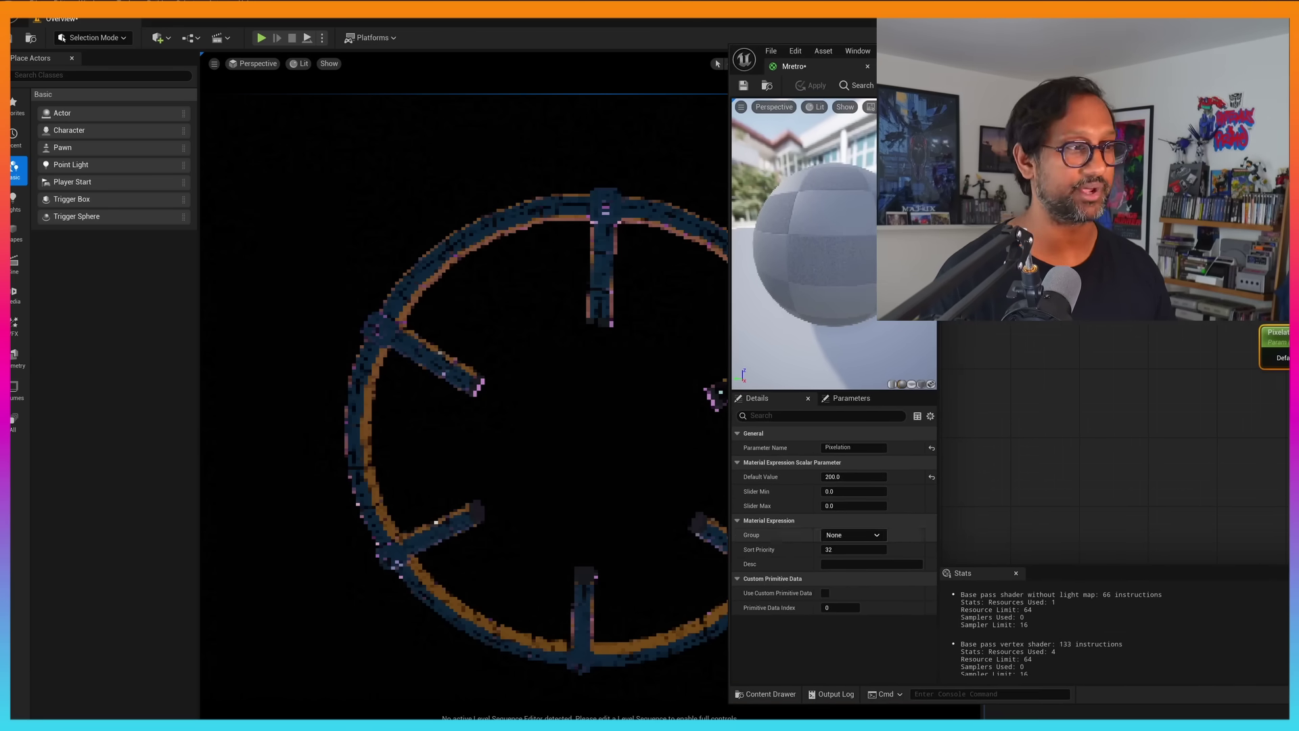
Try a Pixelation value of 500 and apply it to the level.
left_click(852, 477)
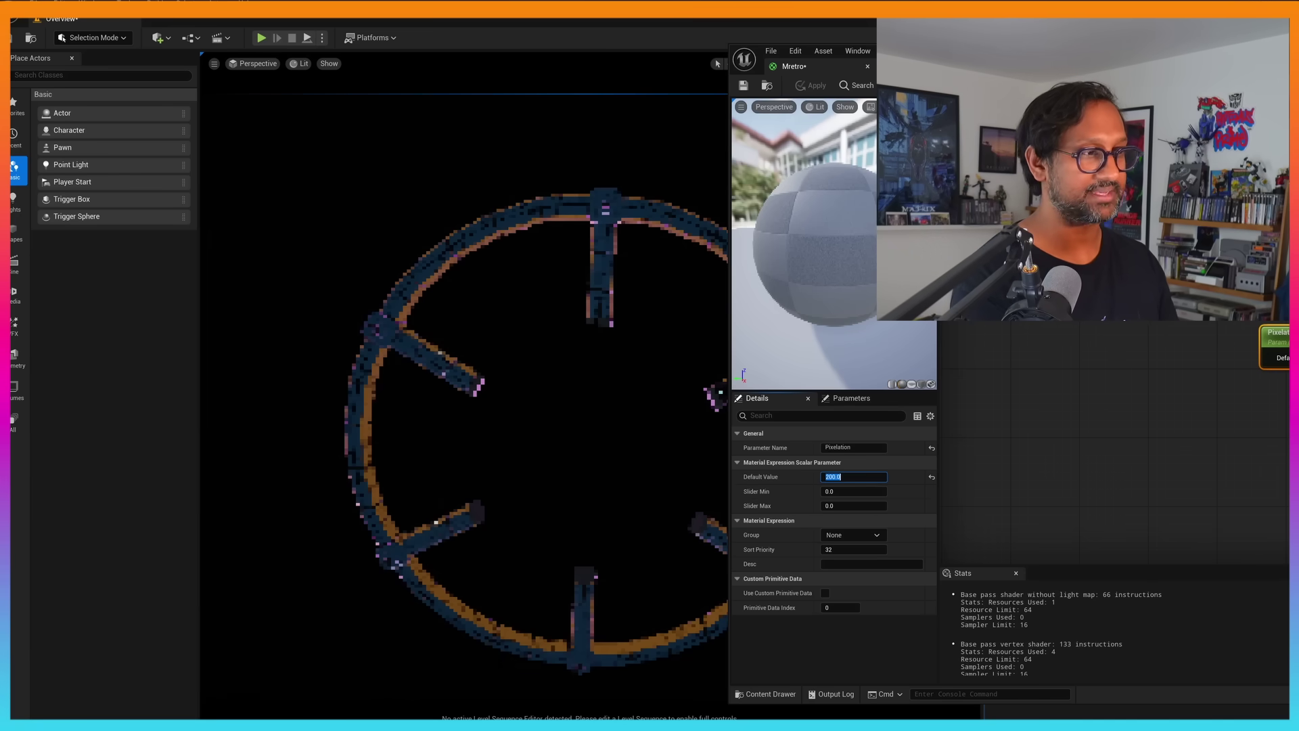
type("500")
key("Return")
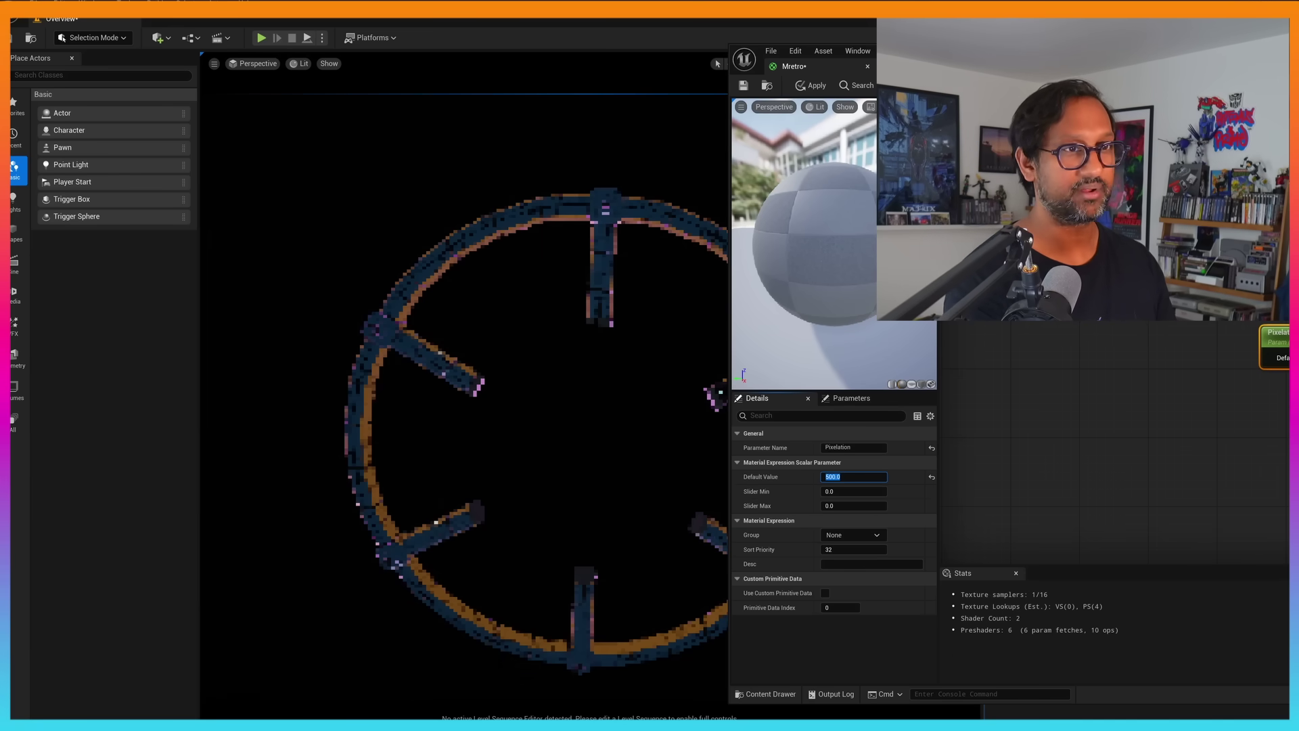
left_click(810, 86)
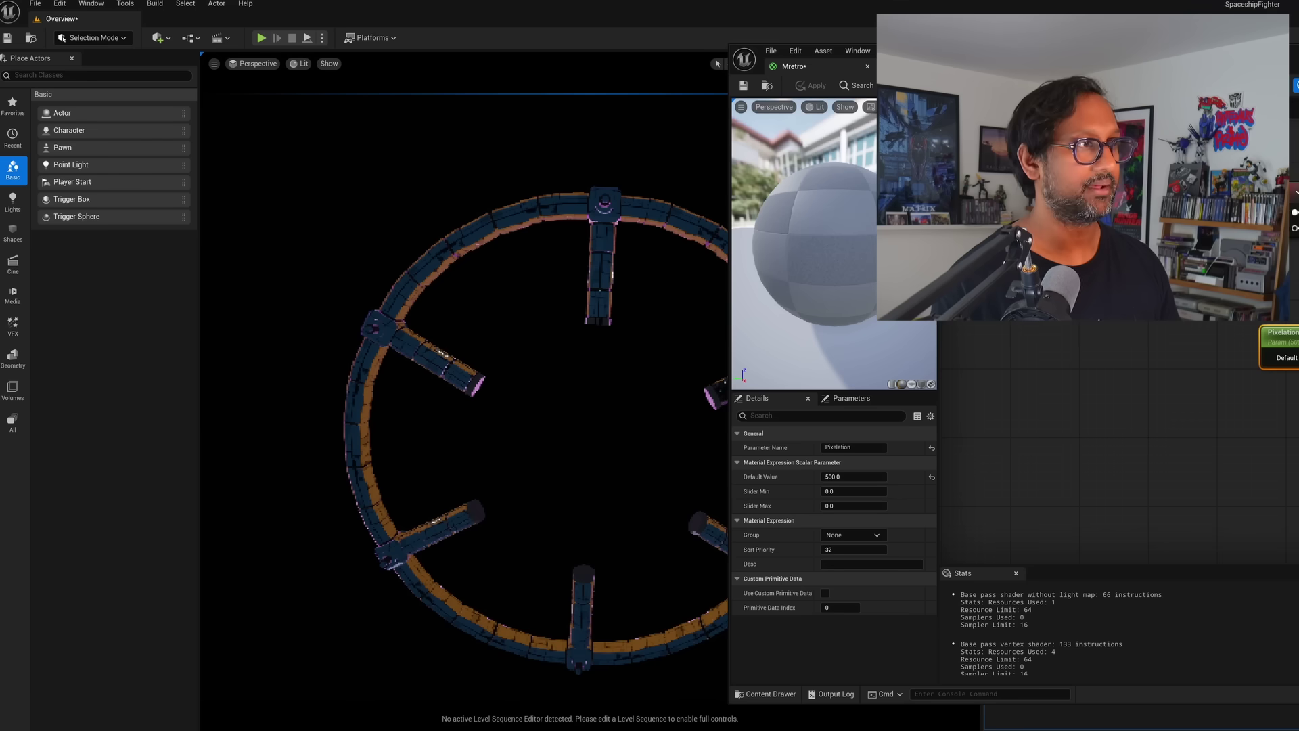
left_click_drag(1018, 69, 1166, 92)
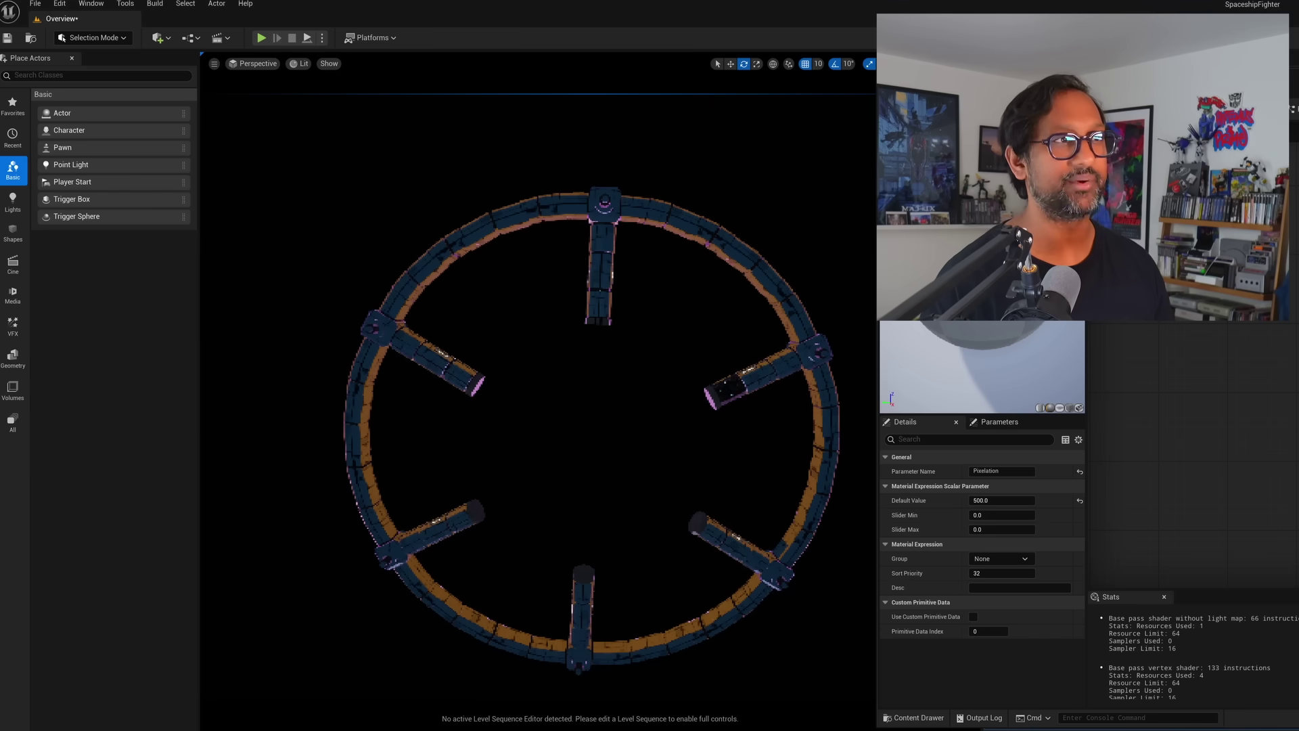
Change the Pixelation value to 300 and check the ring.
left_click_drag(1015, 84, 673, 94)
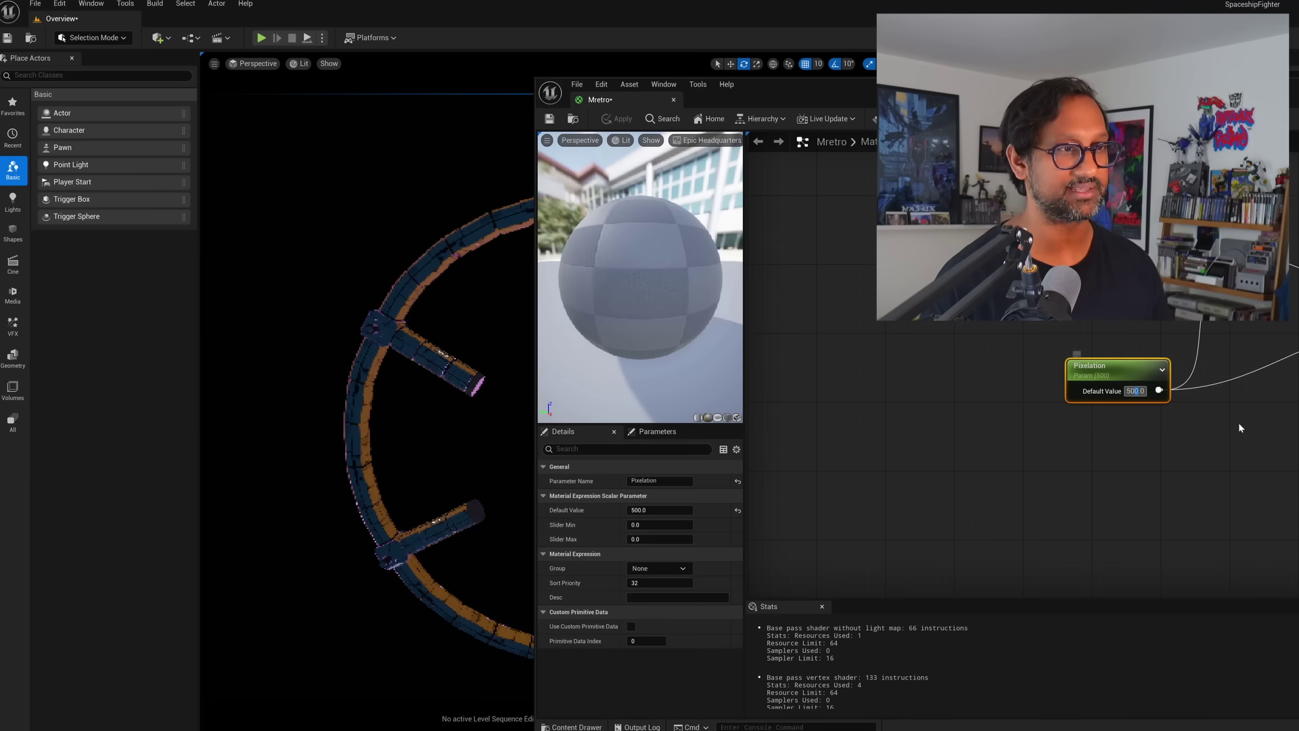
key("BackSpace")
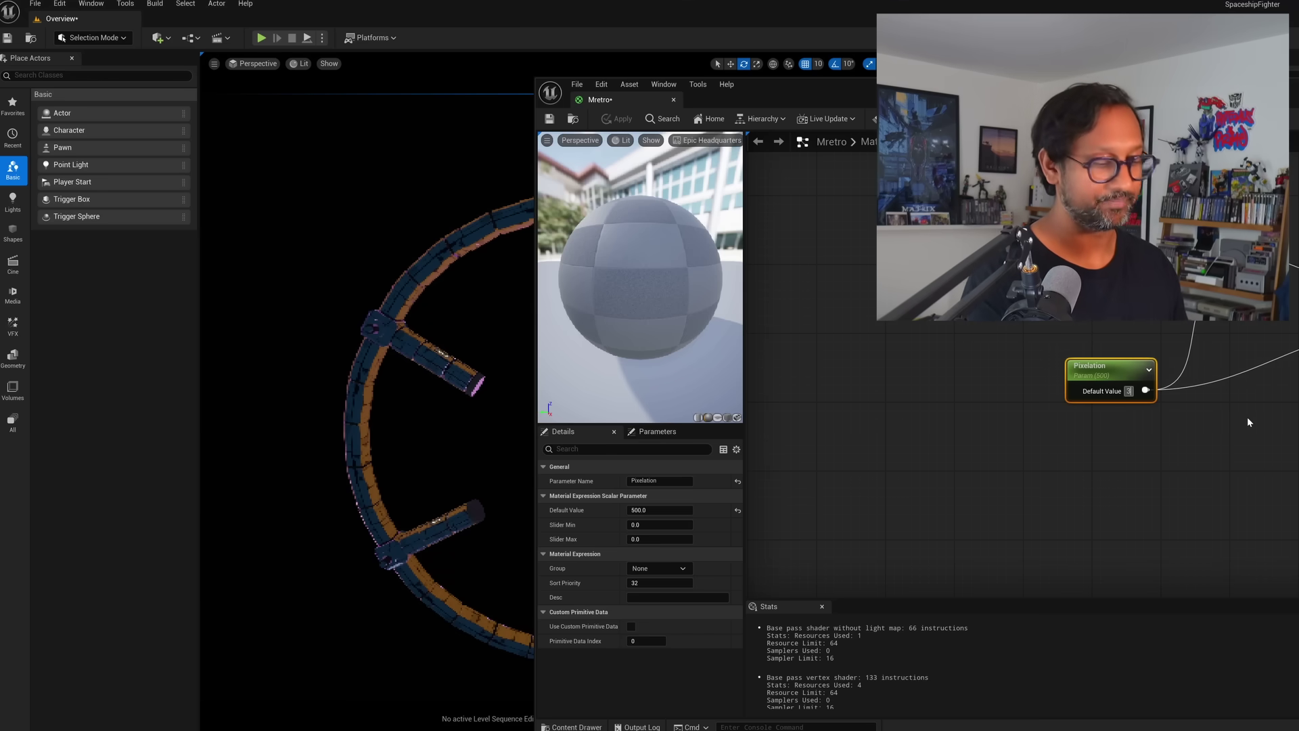
type("300")
key("Return")
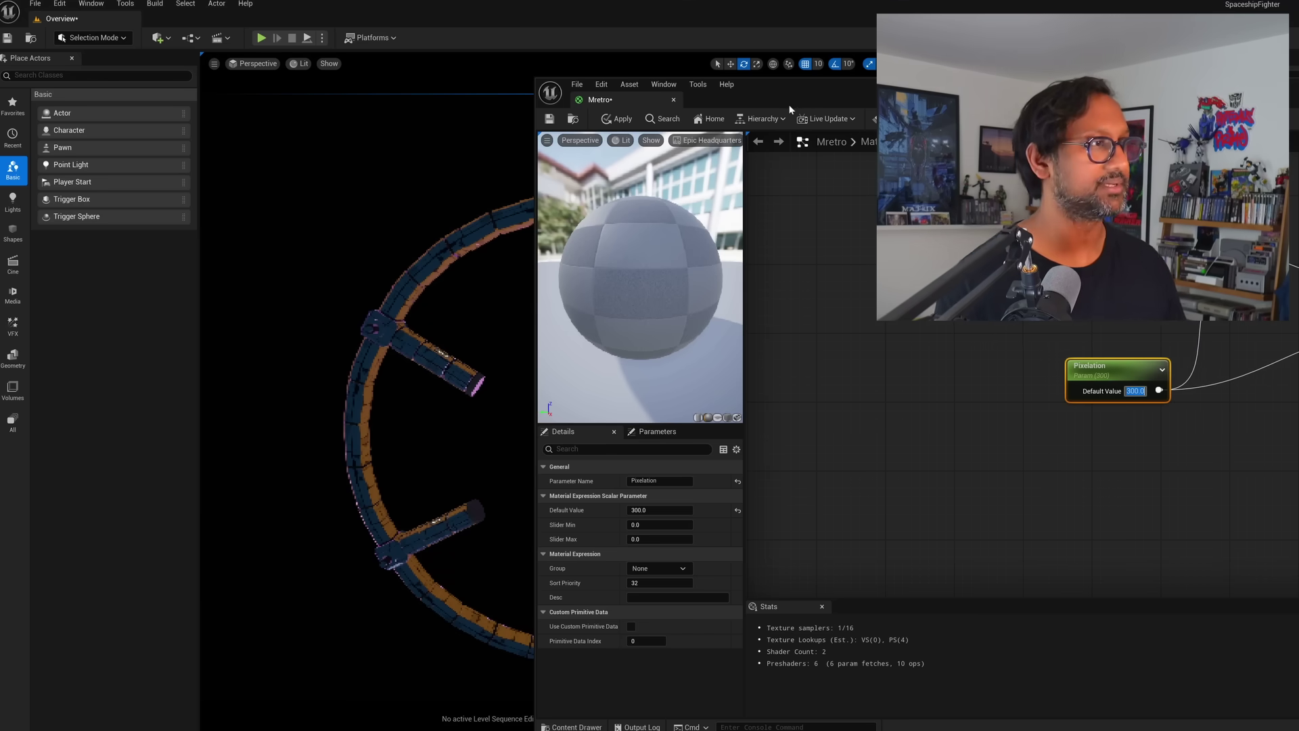
left_click_drag(789, 110, 1152, 131)
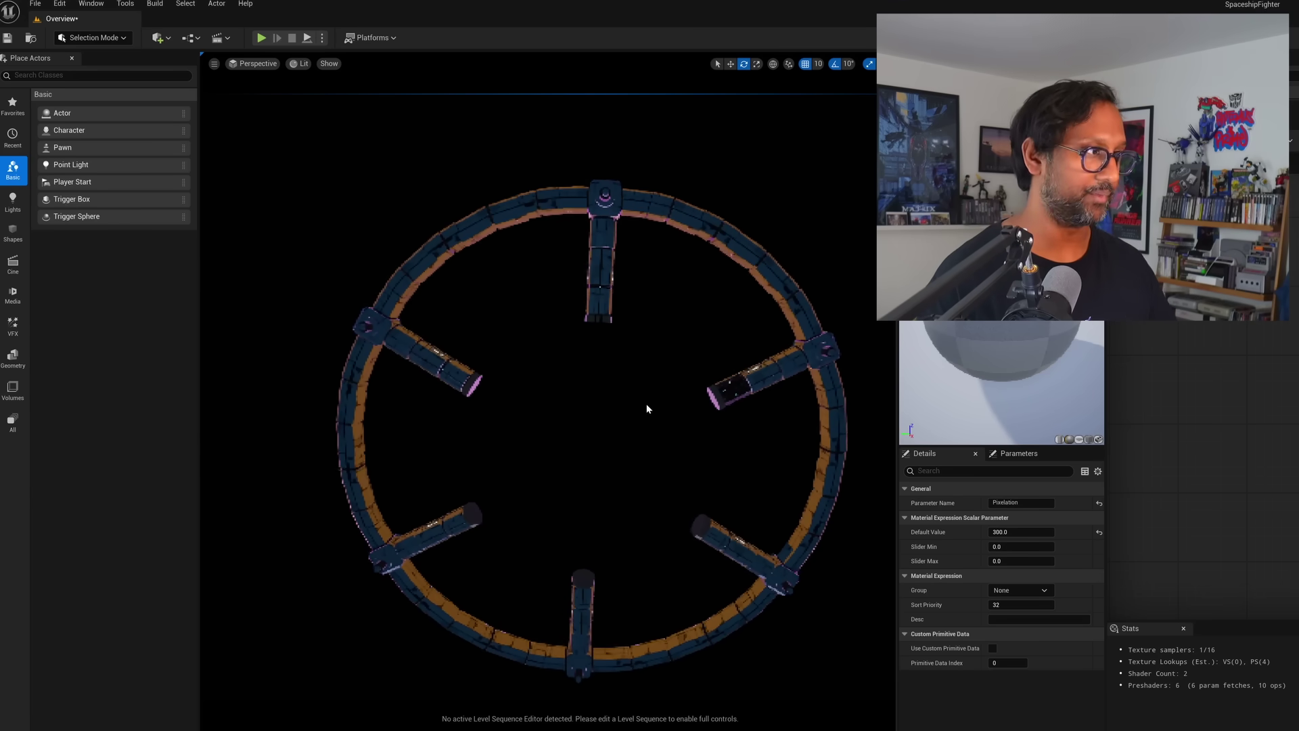
Settle on a Pixelation value of 250 and apply it.
left_click_drag(1153, 122, 416, 148)
type("250")
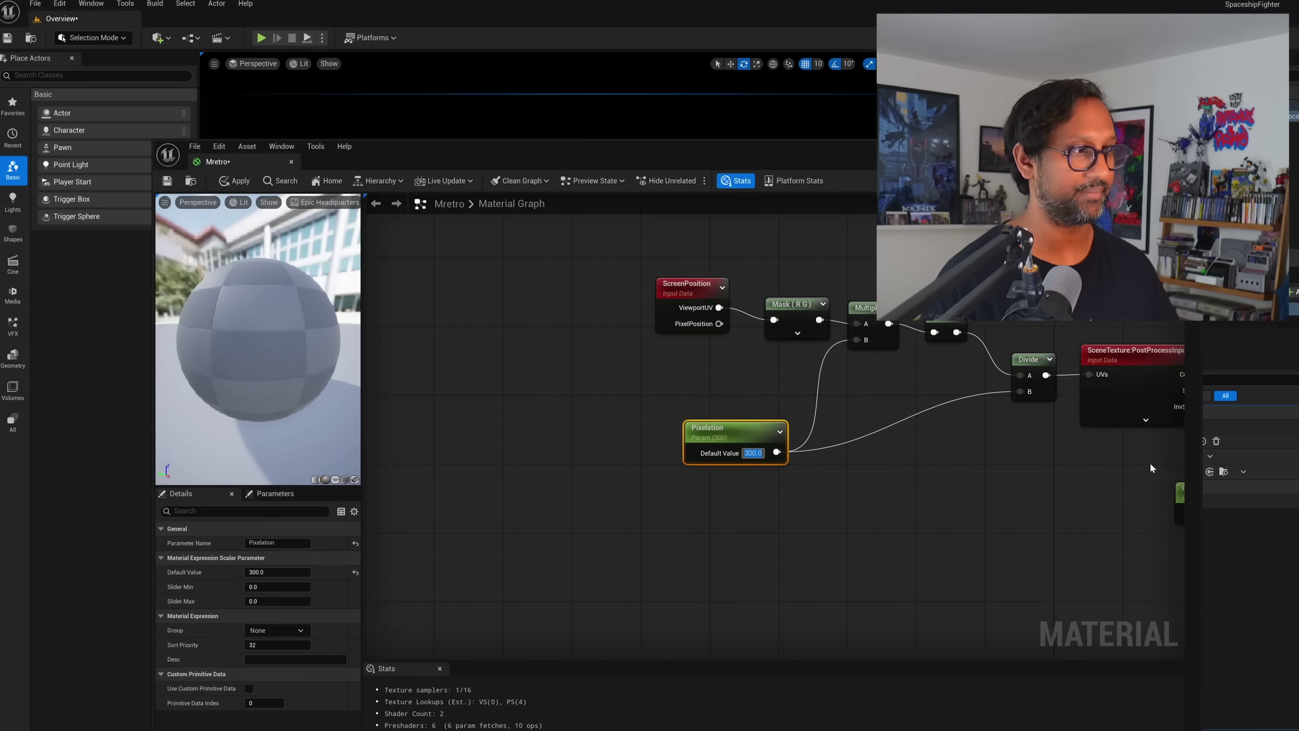
key("Return")
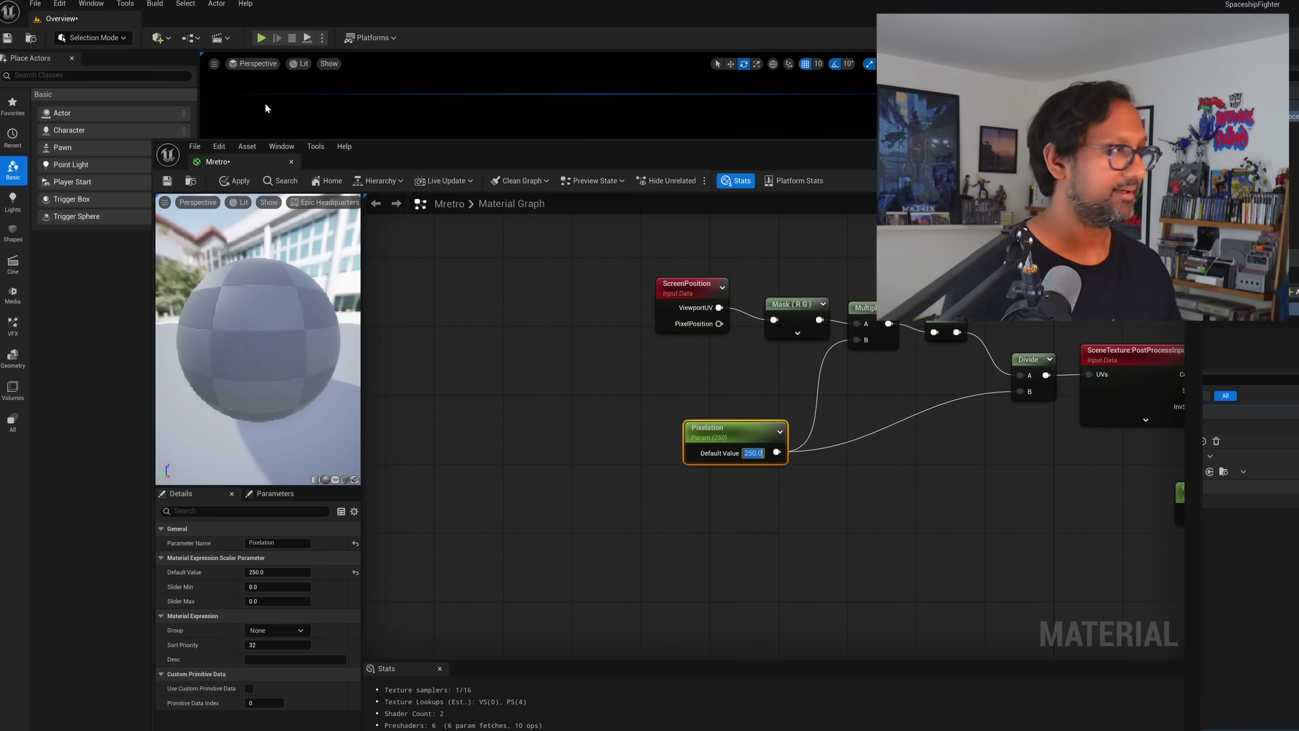
left_click(235, 180)
left_click_drag(474, 151, 387, 257)
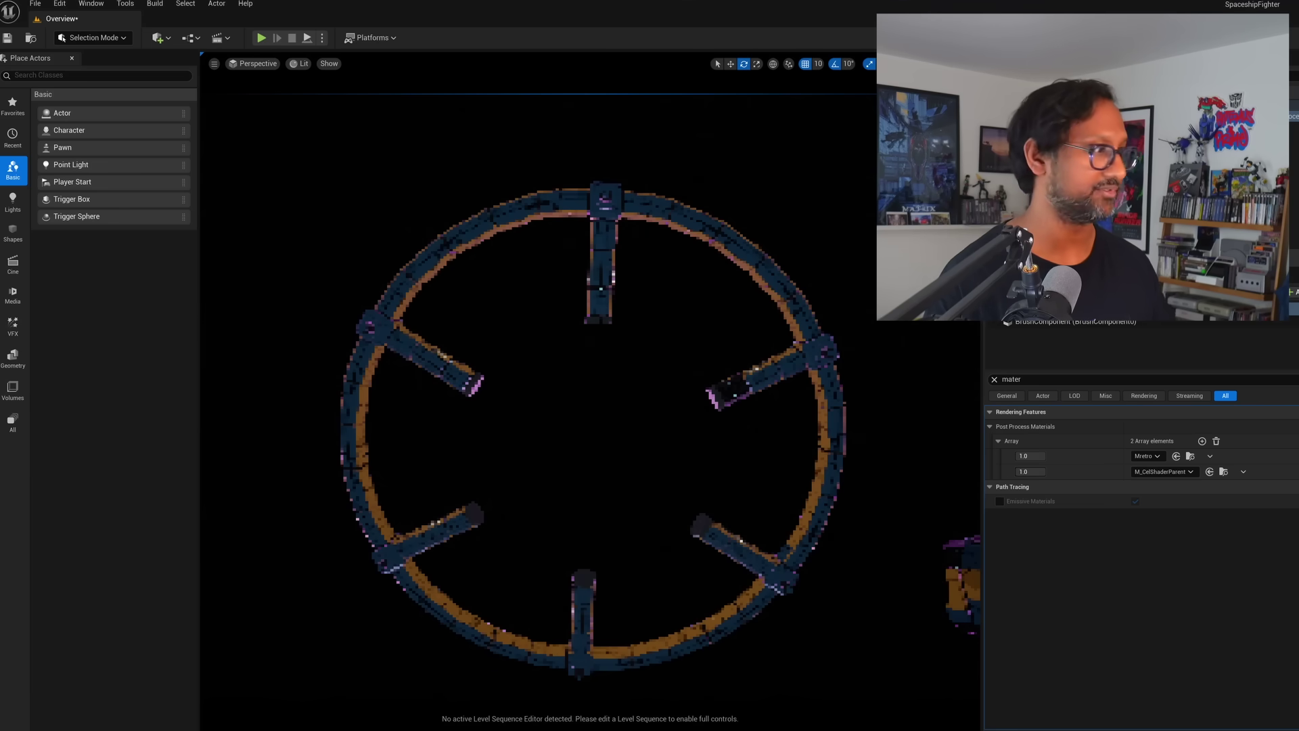
Add a Cinematics Level Sequence called 'obstacle', open it in Sequencer, and create a CineCameraActor.
key("ctrl+space")
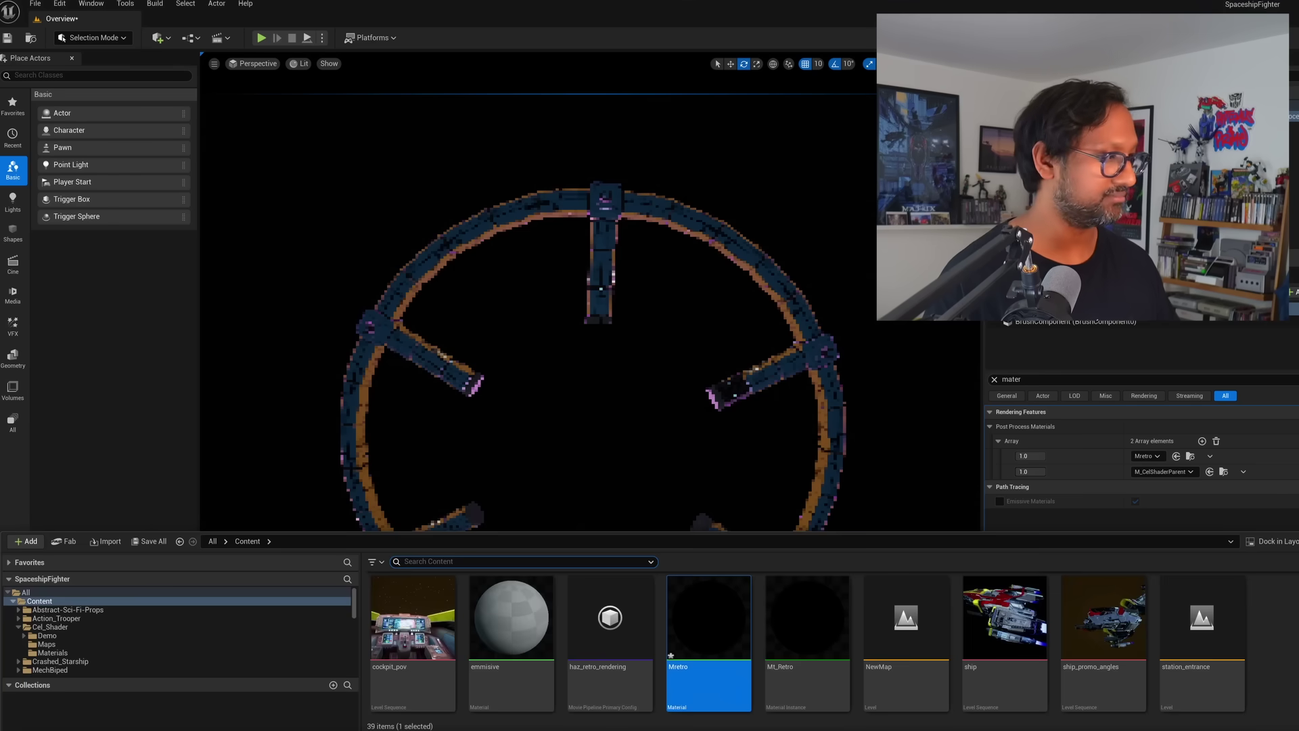
right_click(1293, 642)
mouse_move(1291, 387)
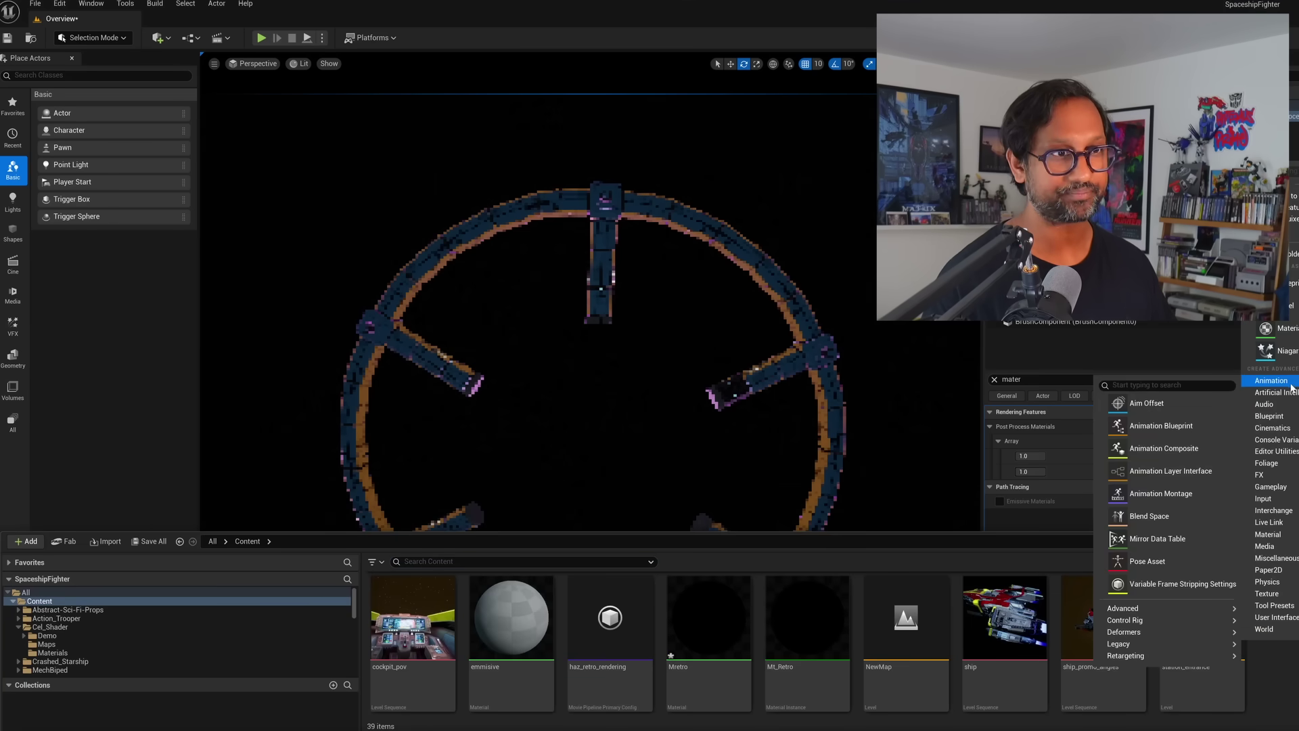
mouse_move(1272, 428)
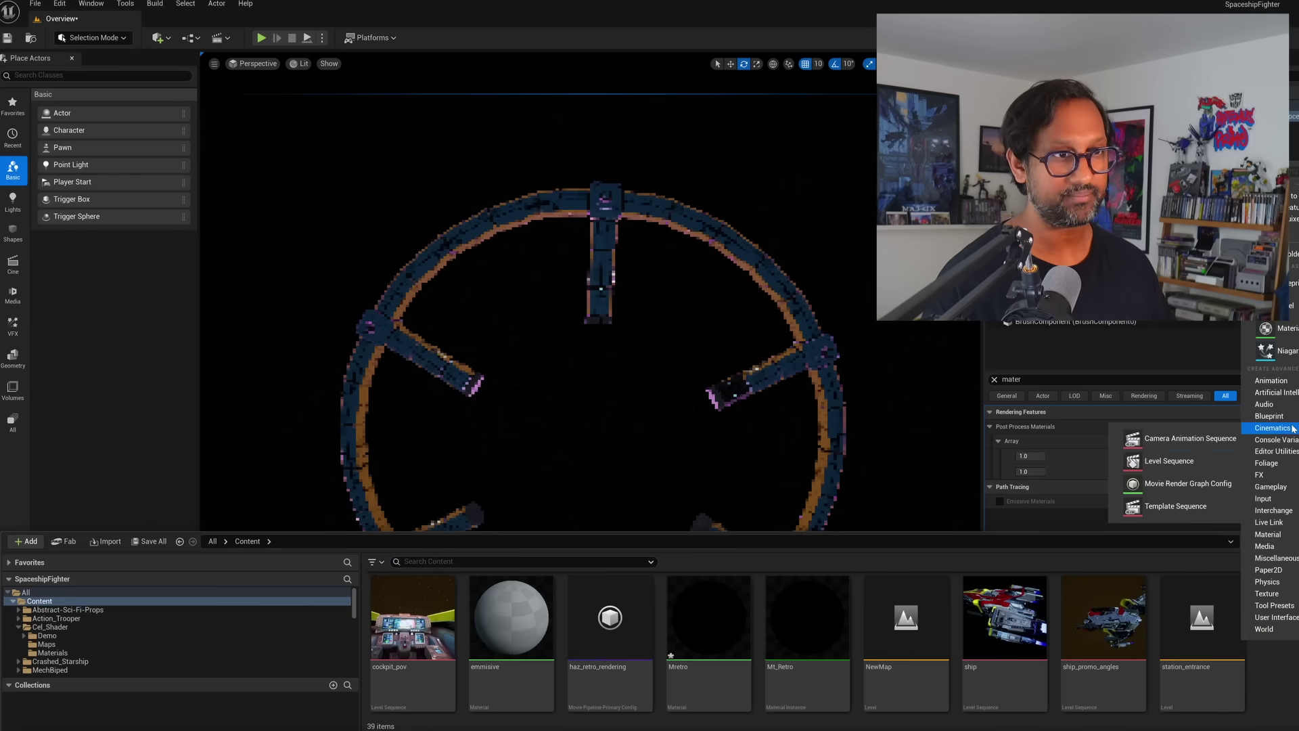
left_click(1191, 461)
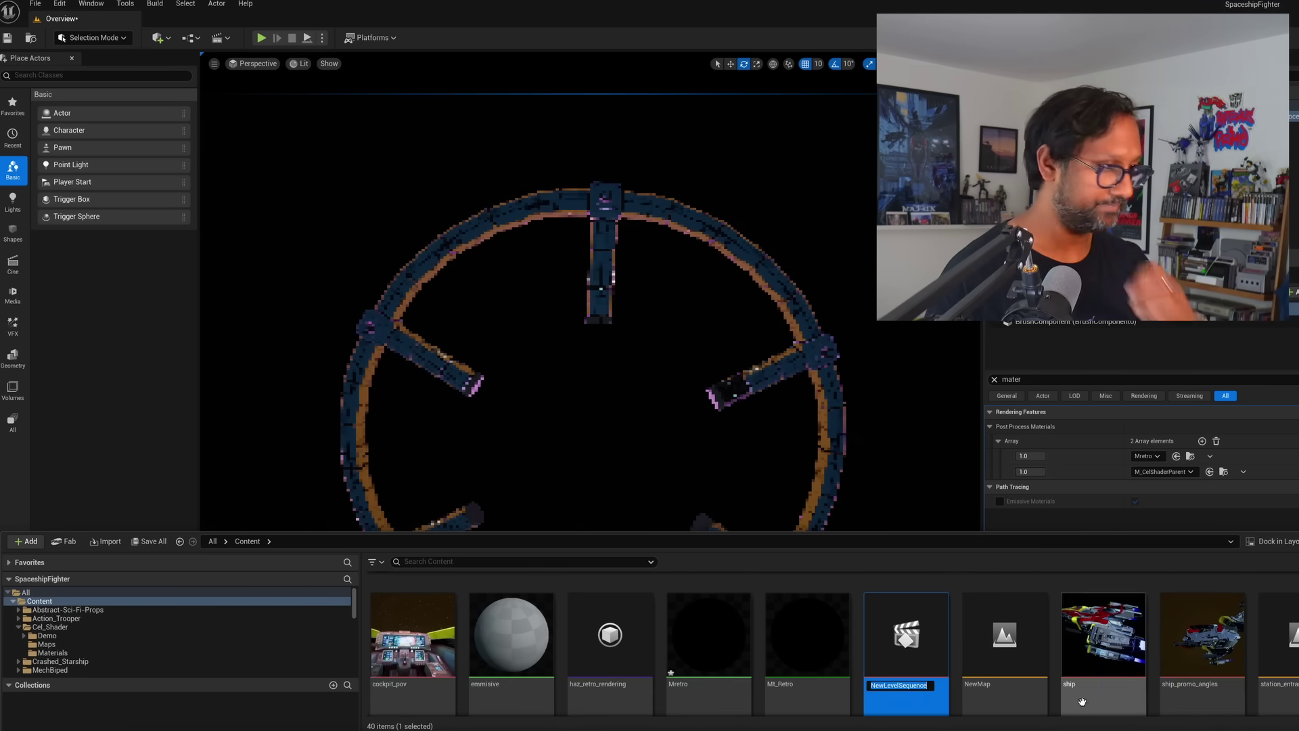
type("o")
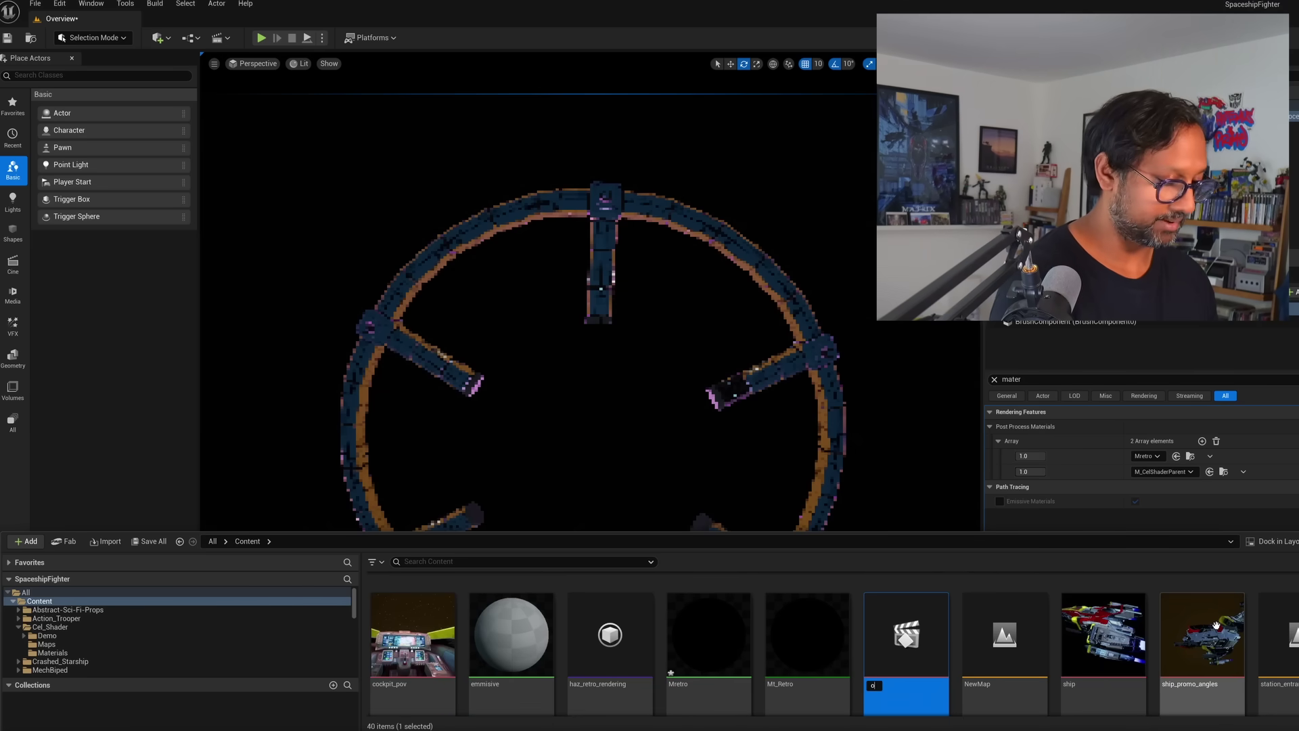
type("bstacl")
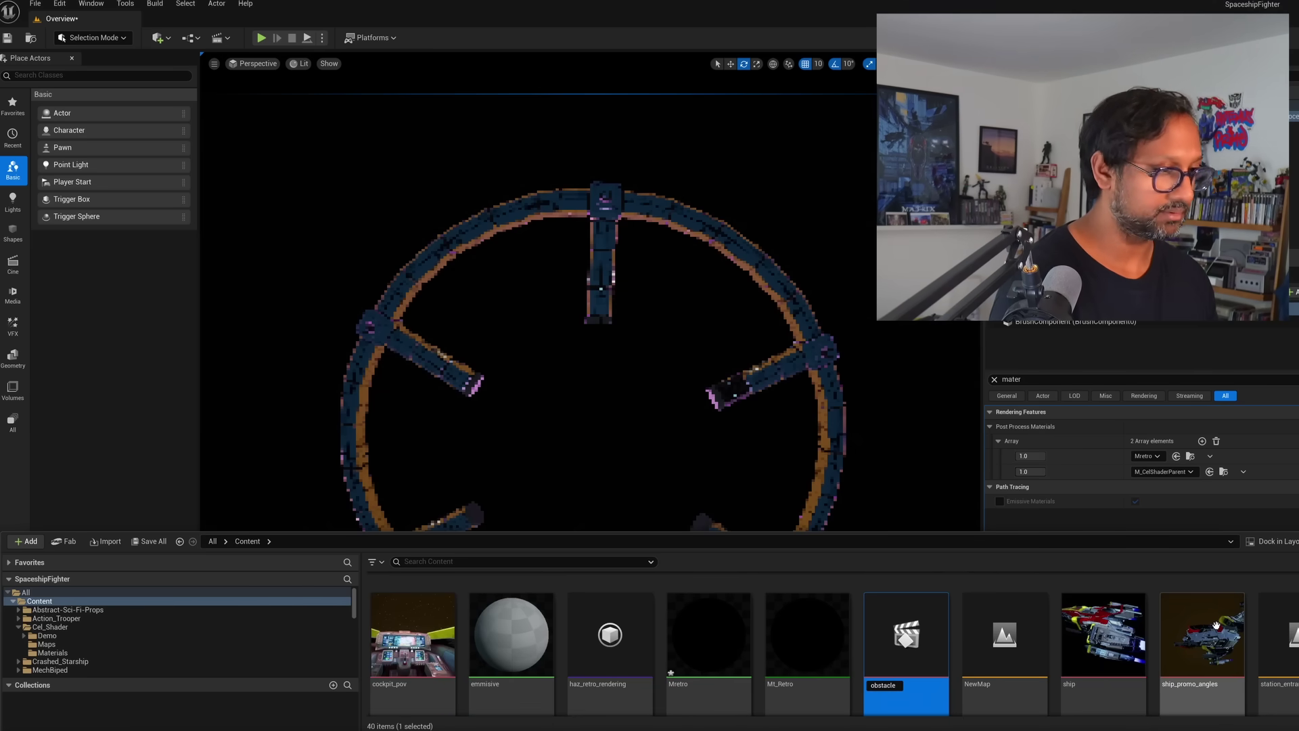
type("e")
key("Return")
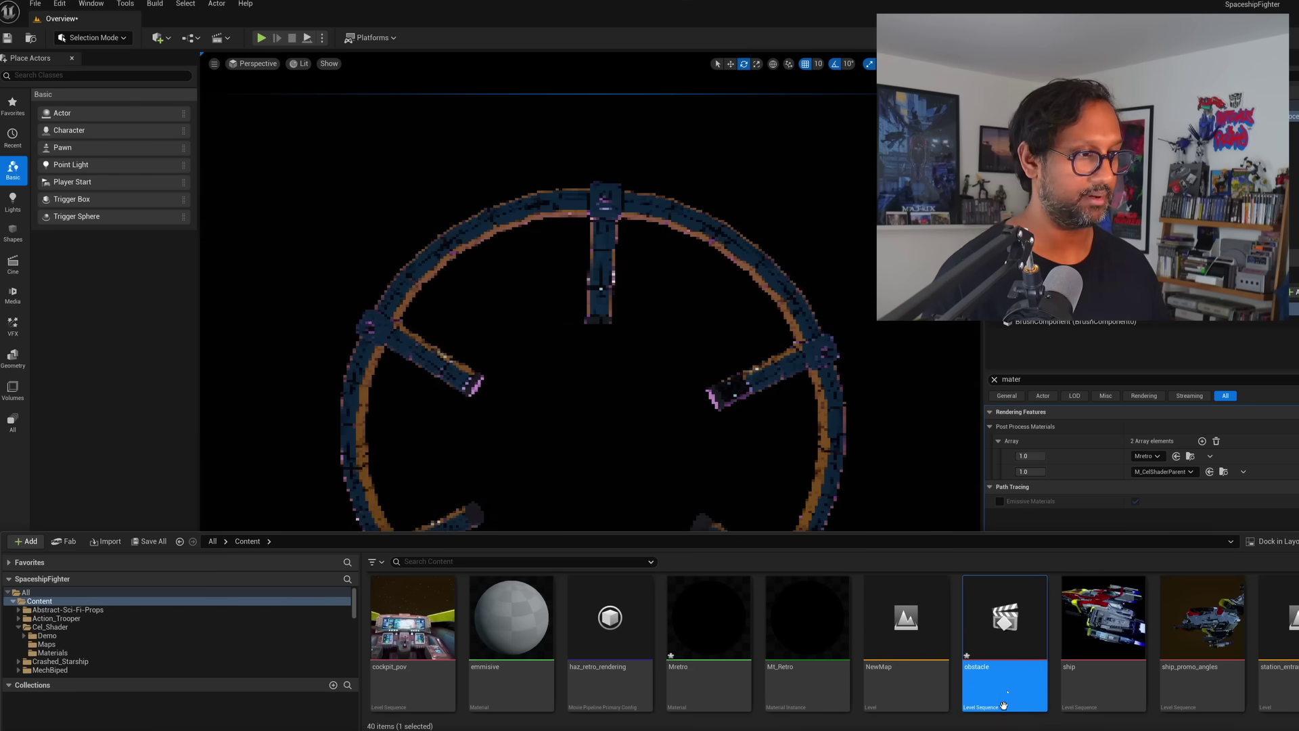
double_click(1007, 689)
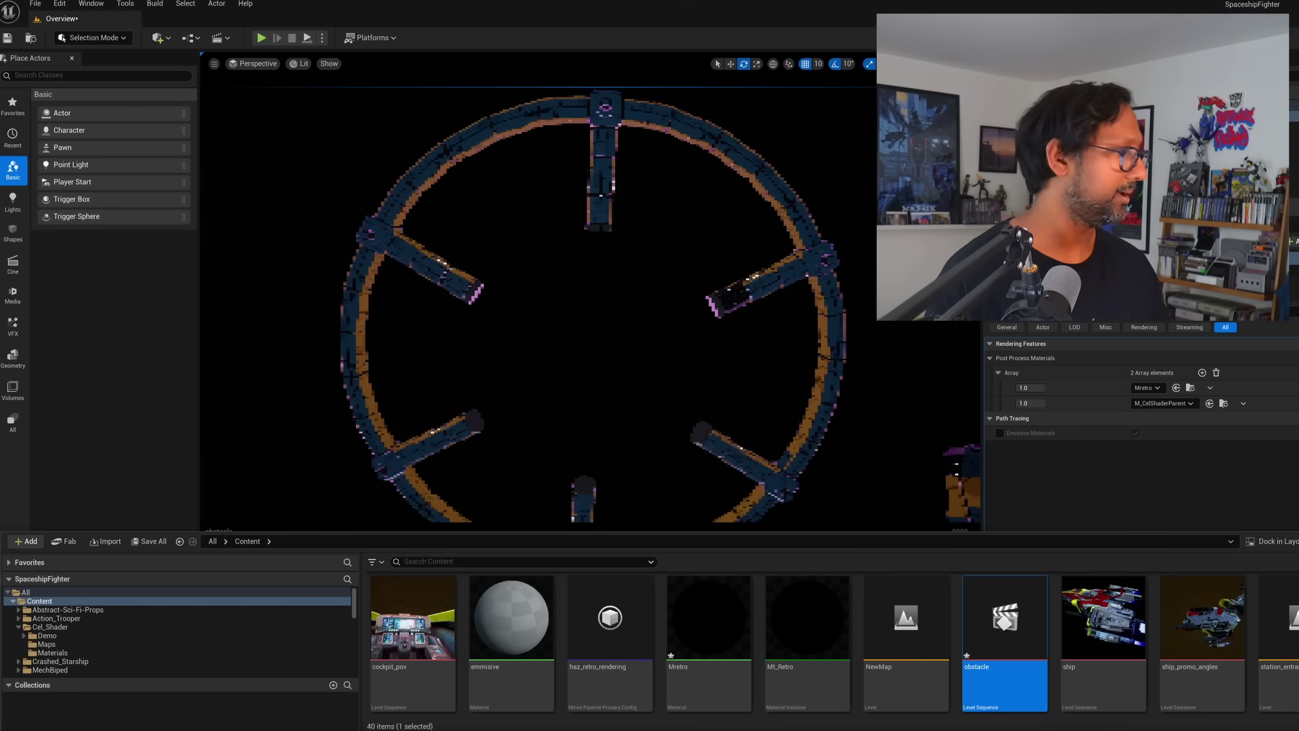
left_click(84, 596)
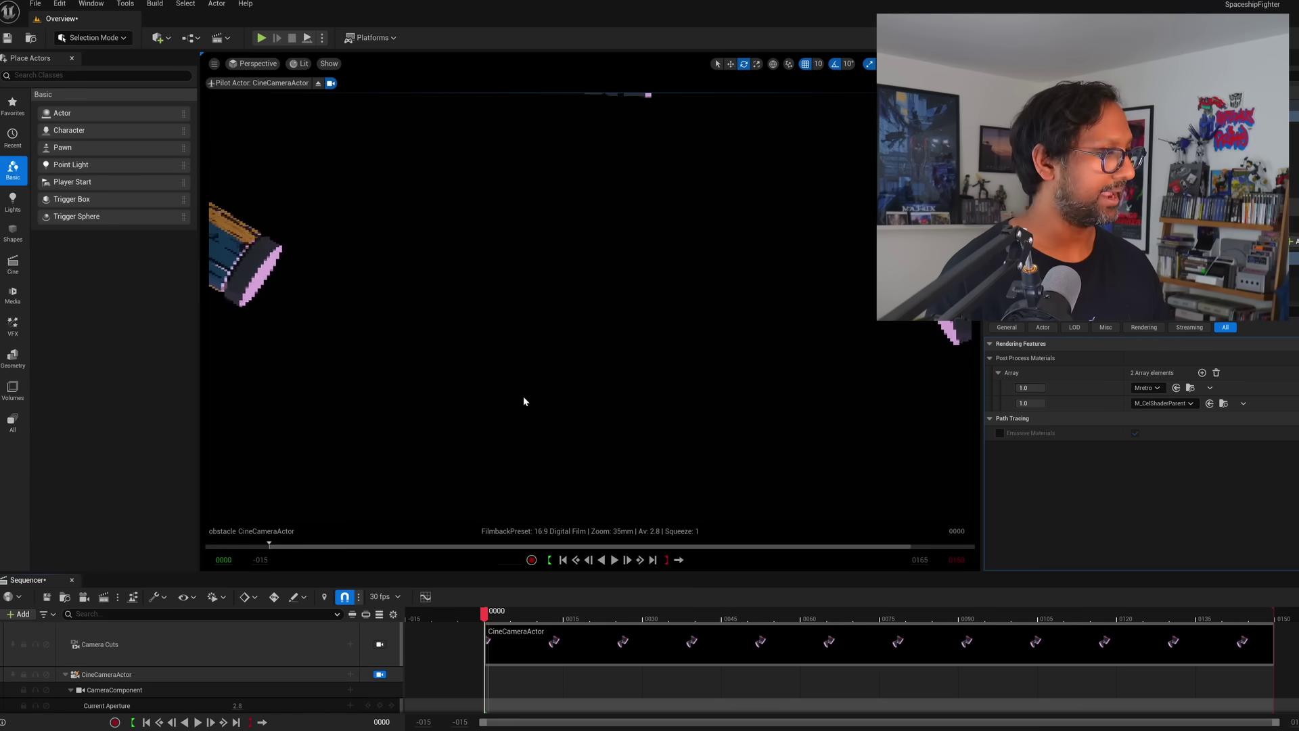
Set the CineCameraActor's Current Focal Length to 18 and check the ring framing.
scroll(242, 692, "down", 3)
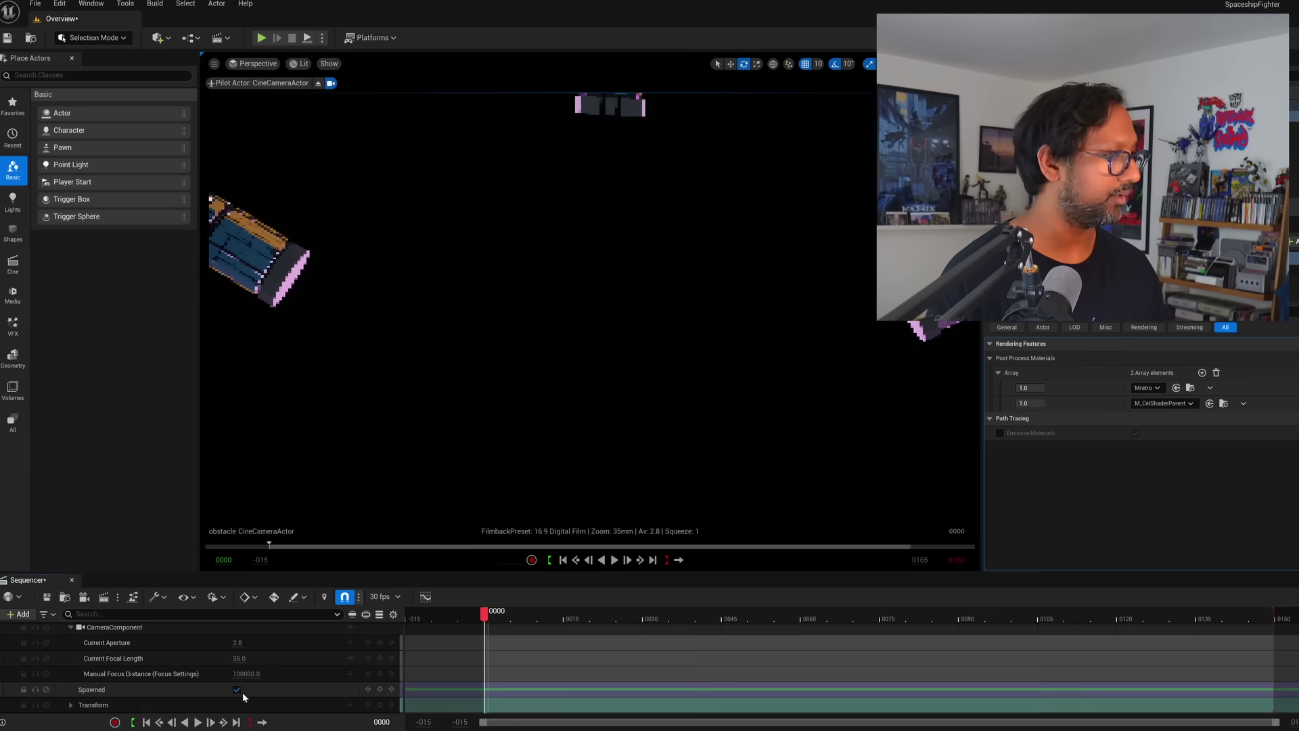
left_click(242, 658)
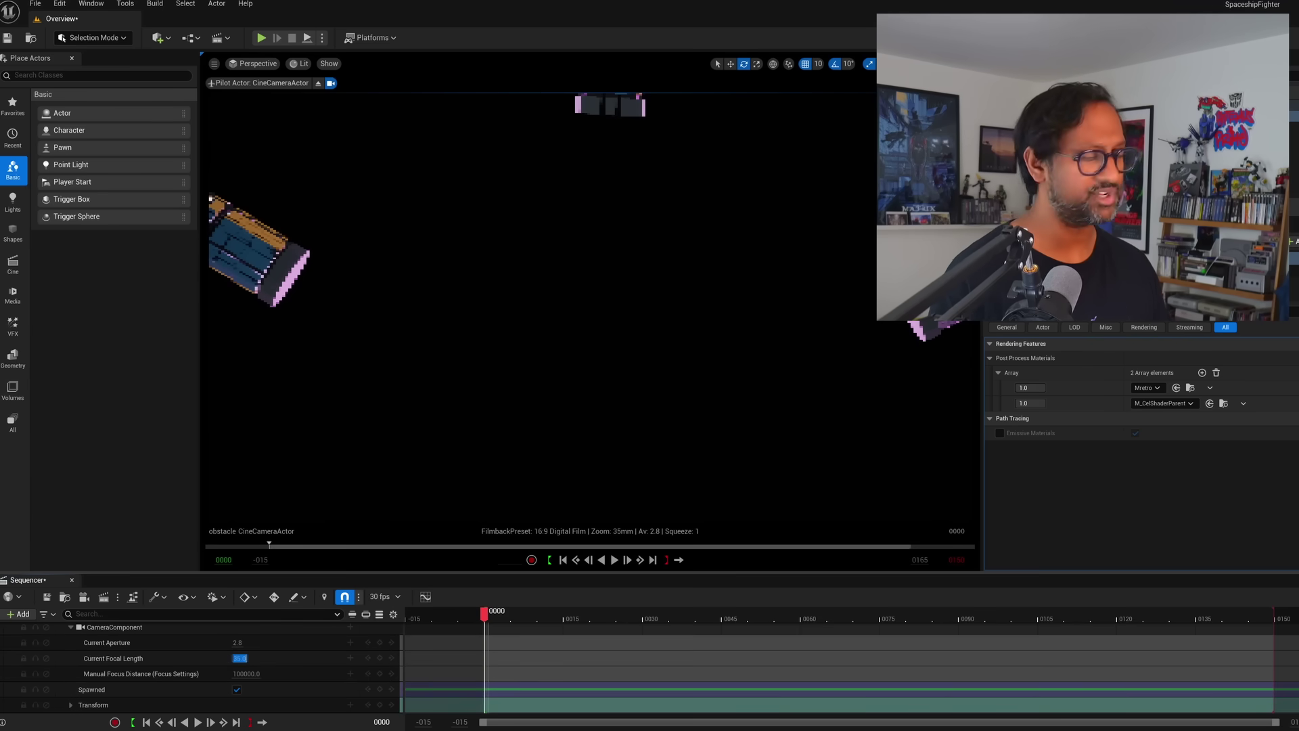
type("18")
key("Return")
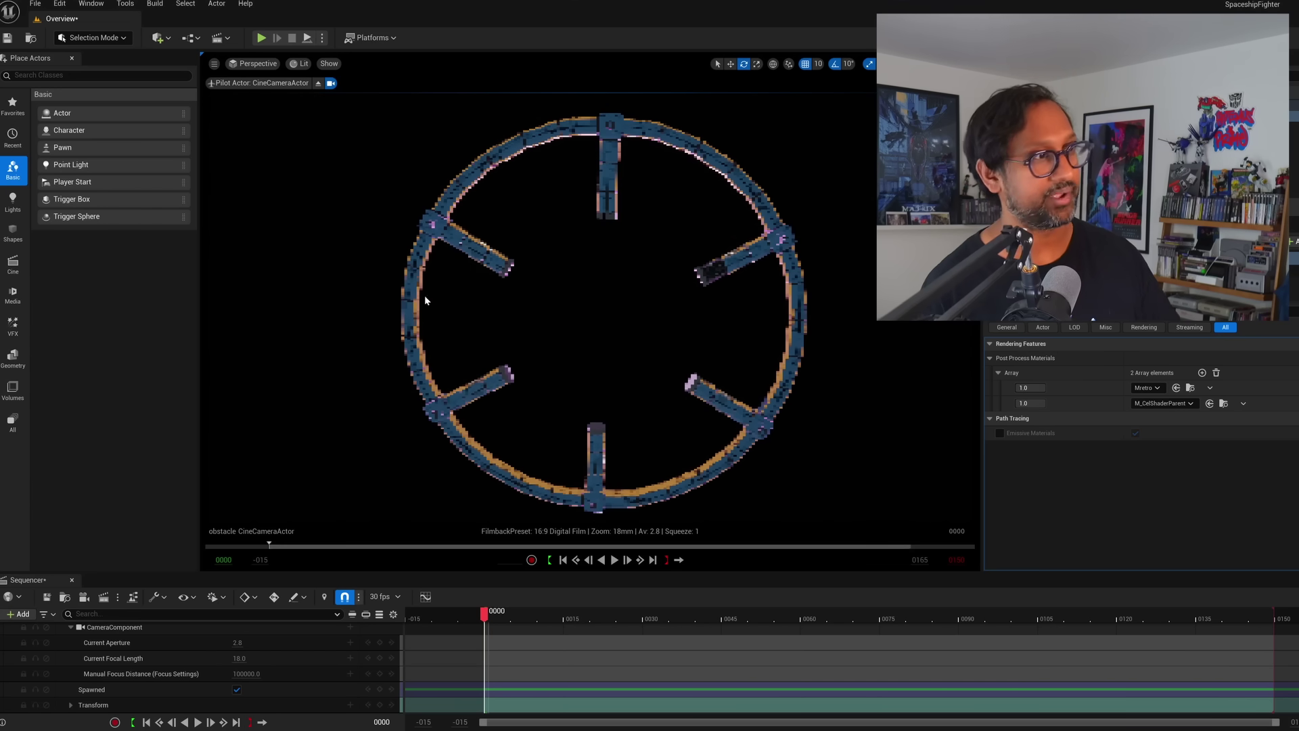
left_click(737, 506)
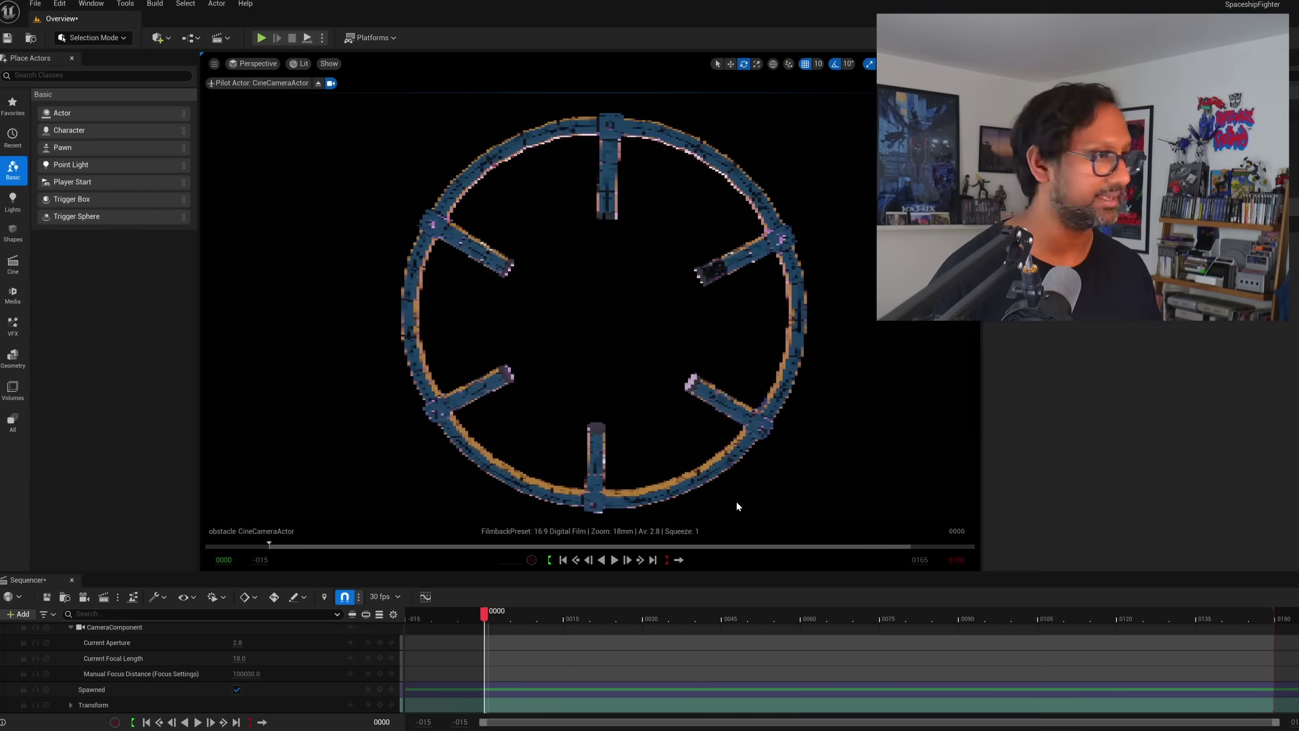
left_click(734, 167)
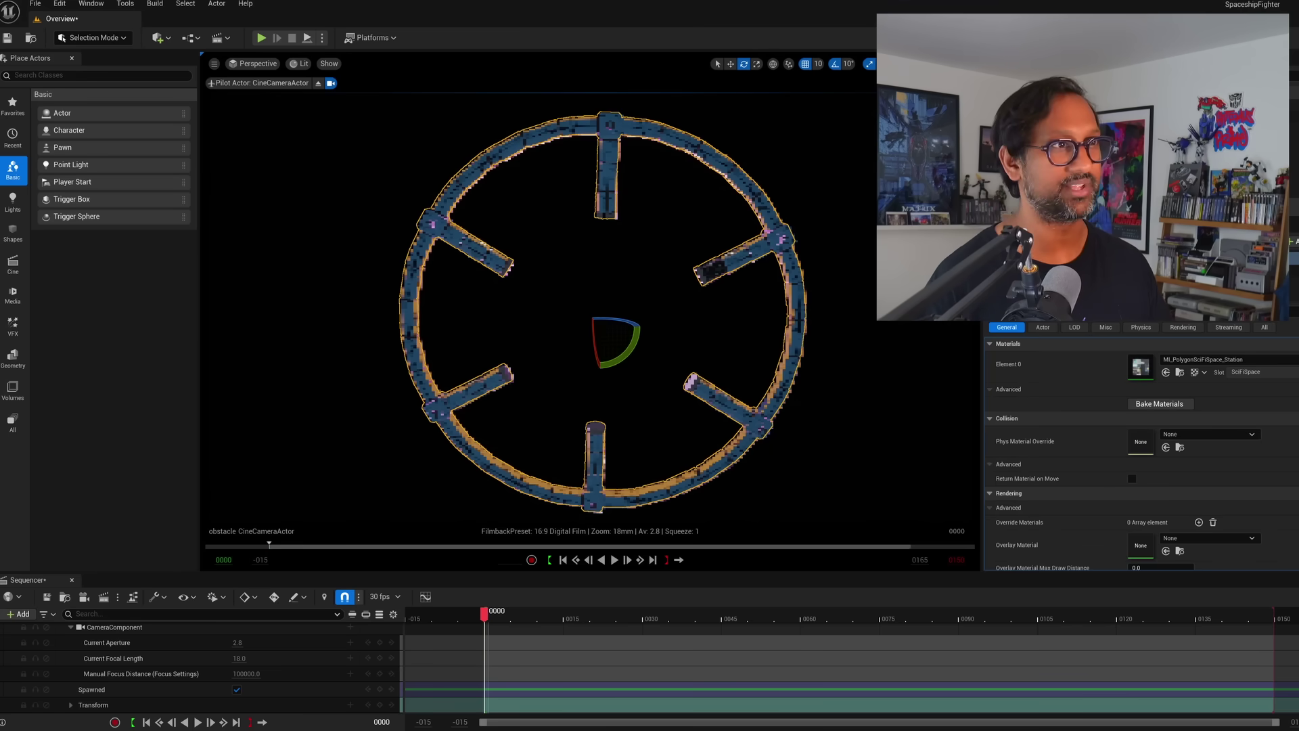
left_click(780, 319)
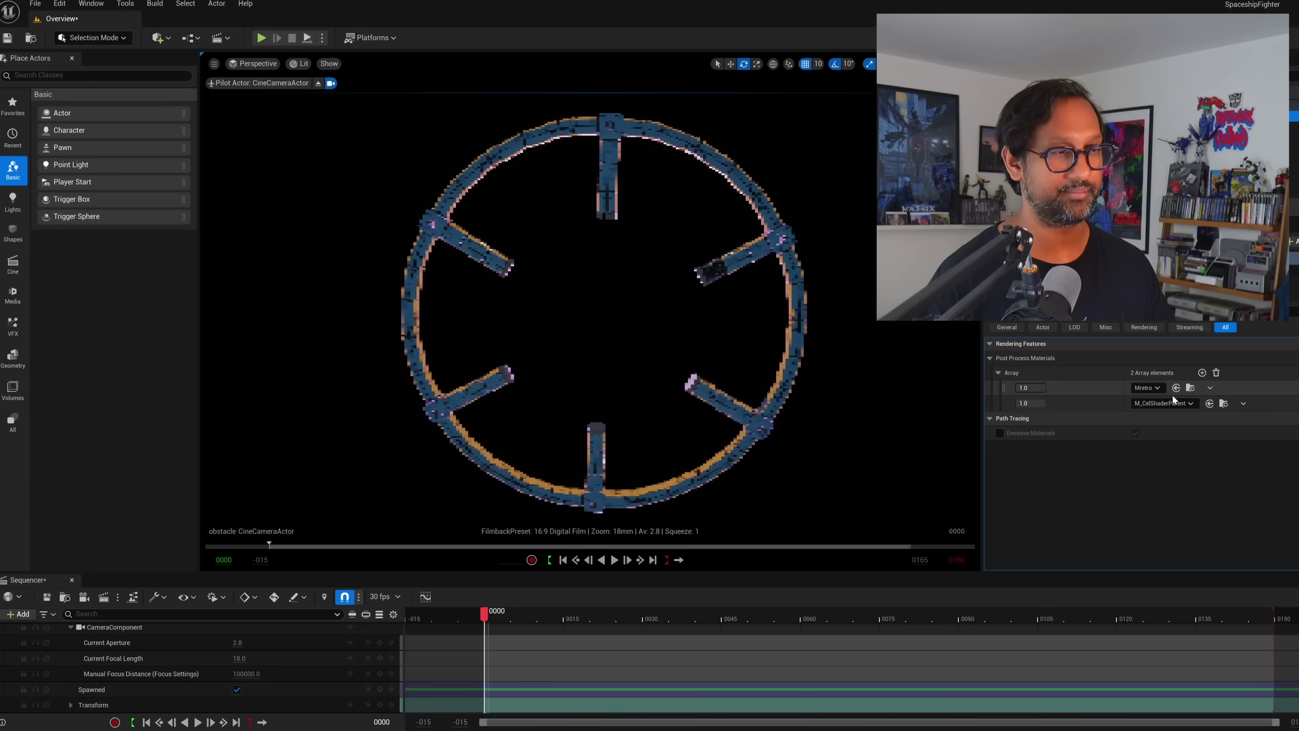
Reopen Mretro, set Pixelation to 300, apply it, and close the material editor.
left_click(1190, 389)
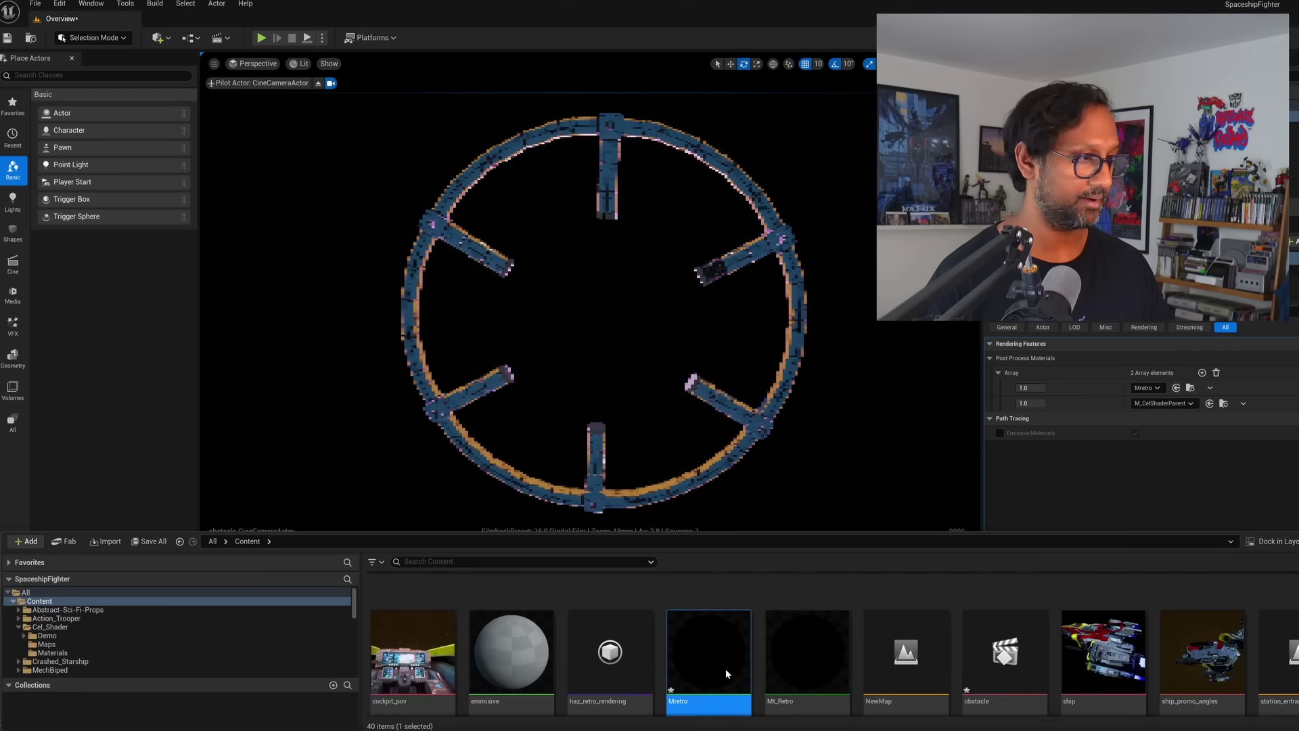
double_click(726, 669)
left_click_drag(367, 240, 1086, 72)
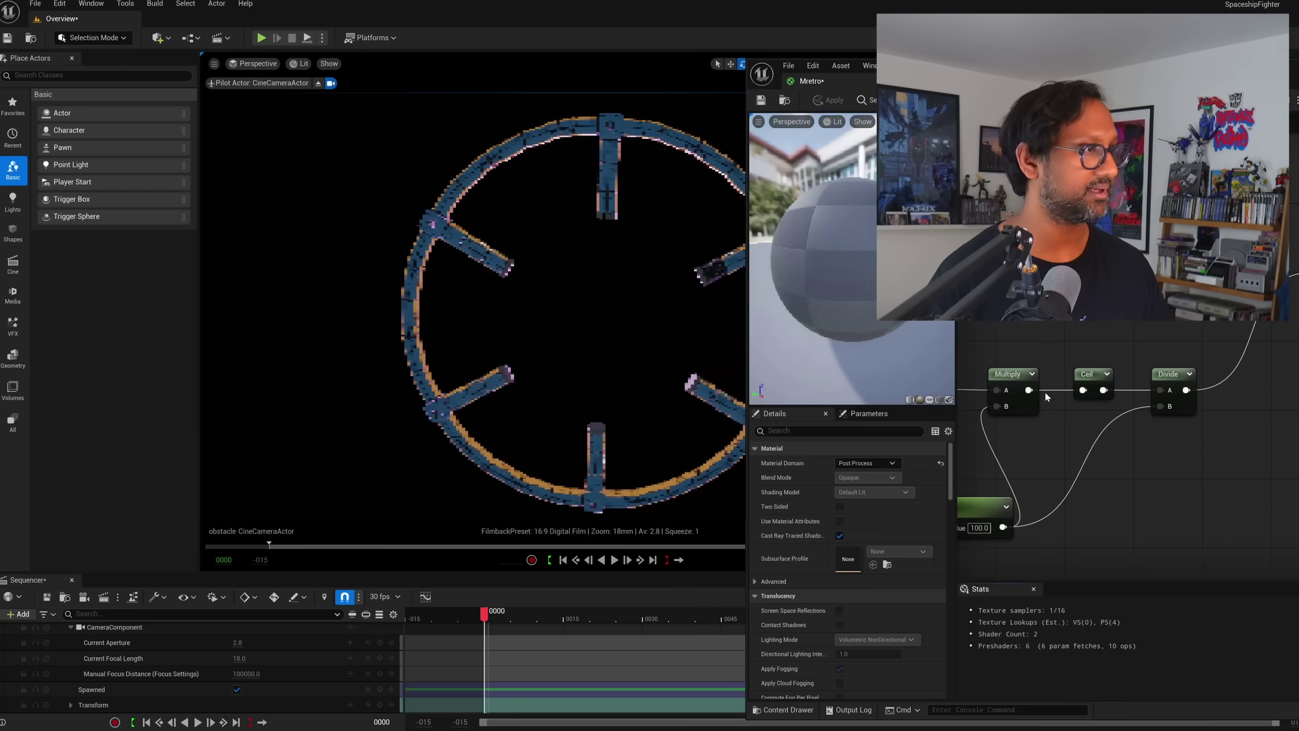
right_click_drag(1094, 516, 1200, 434)
left_click(1148, 381)
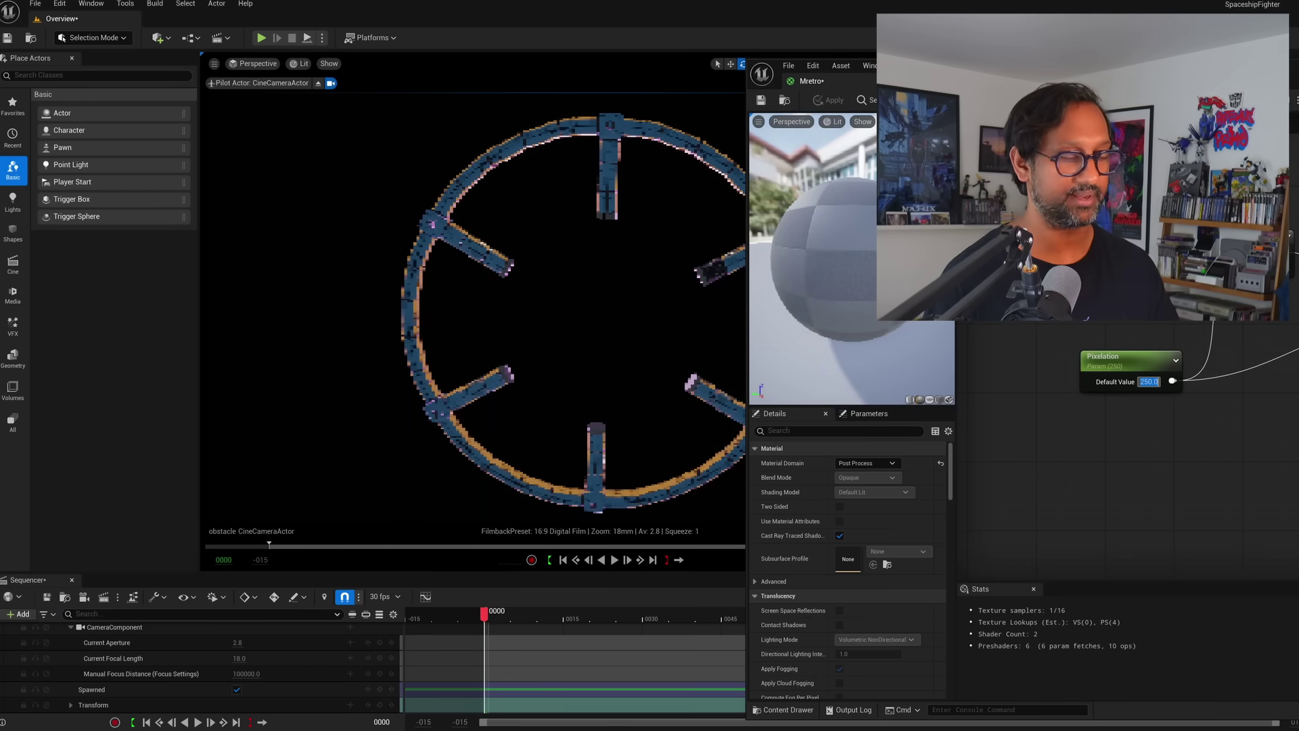
type("300")
key("Return")
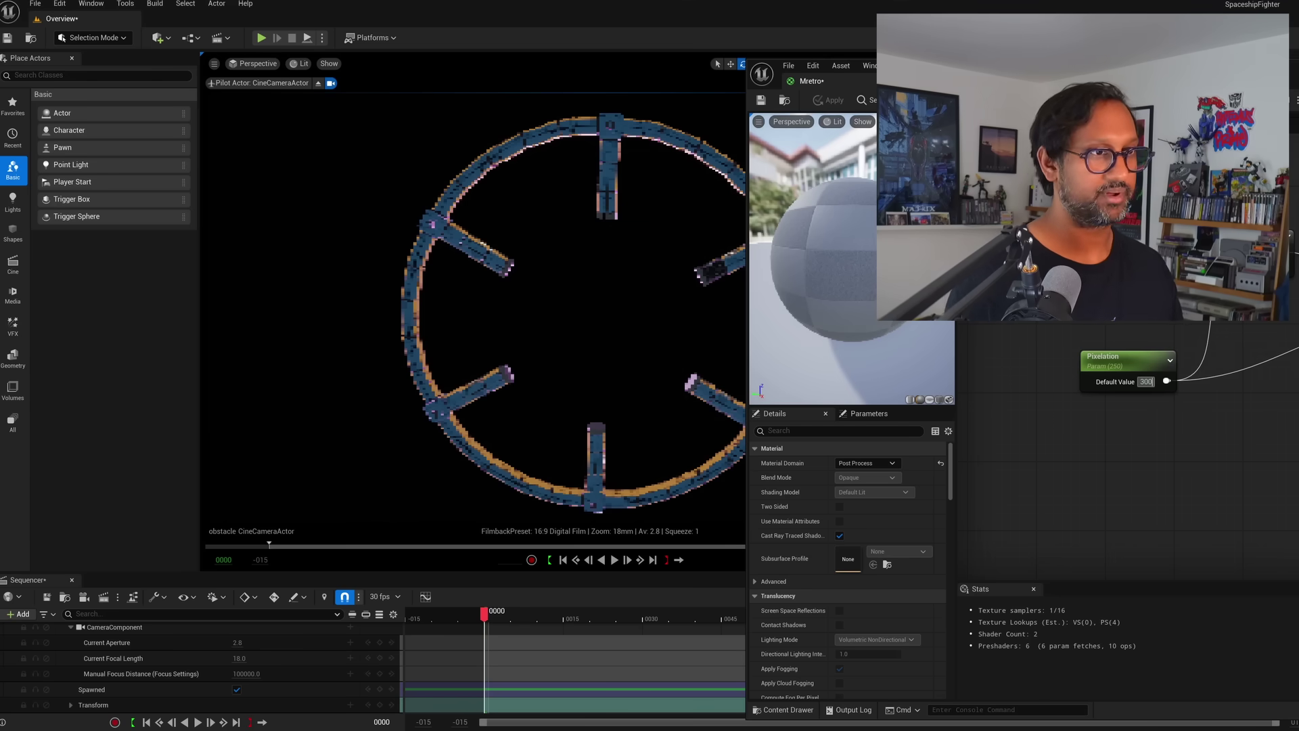
left_click(829, 100)
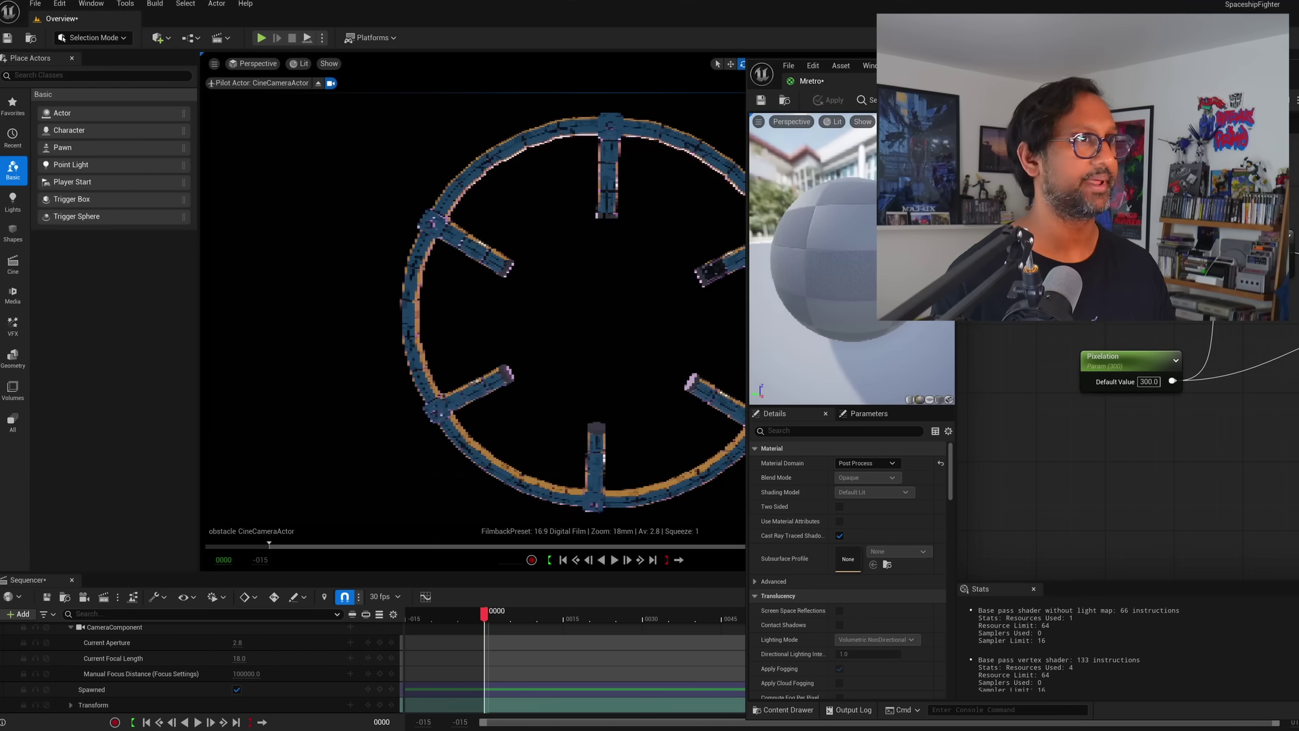
left_click_drag(1090, 81, 282, 245)
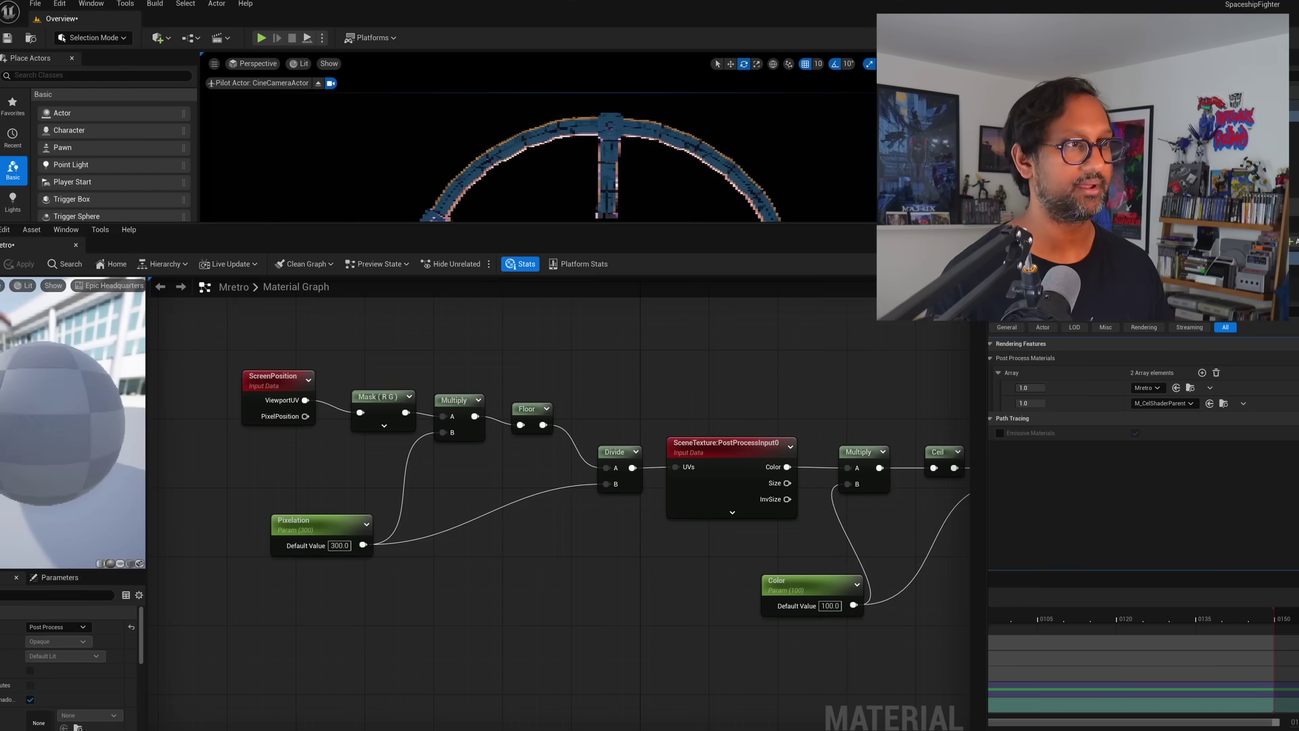
key("alt+Tab")
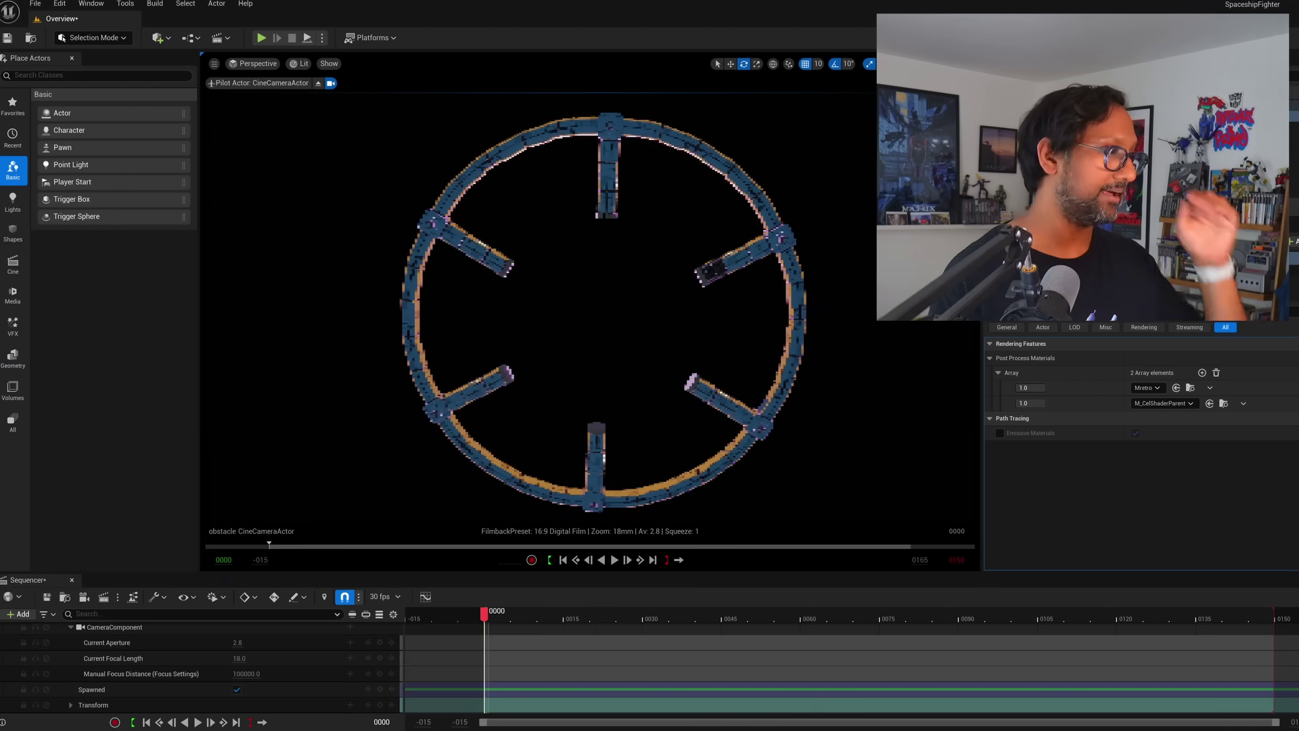
Key the camera transform at frame 0000 and drag Manual Focus Distance down to about 6345.63.
left_click(380, 705)
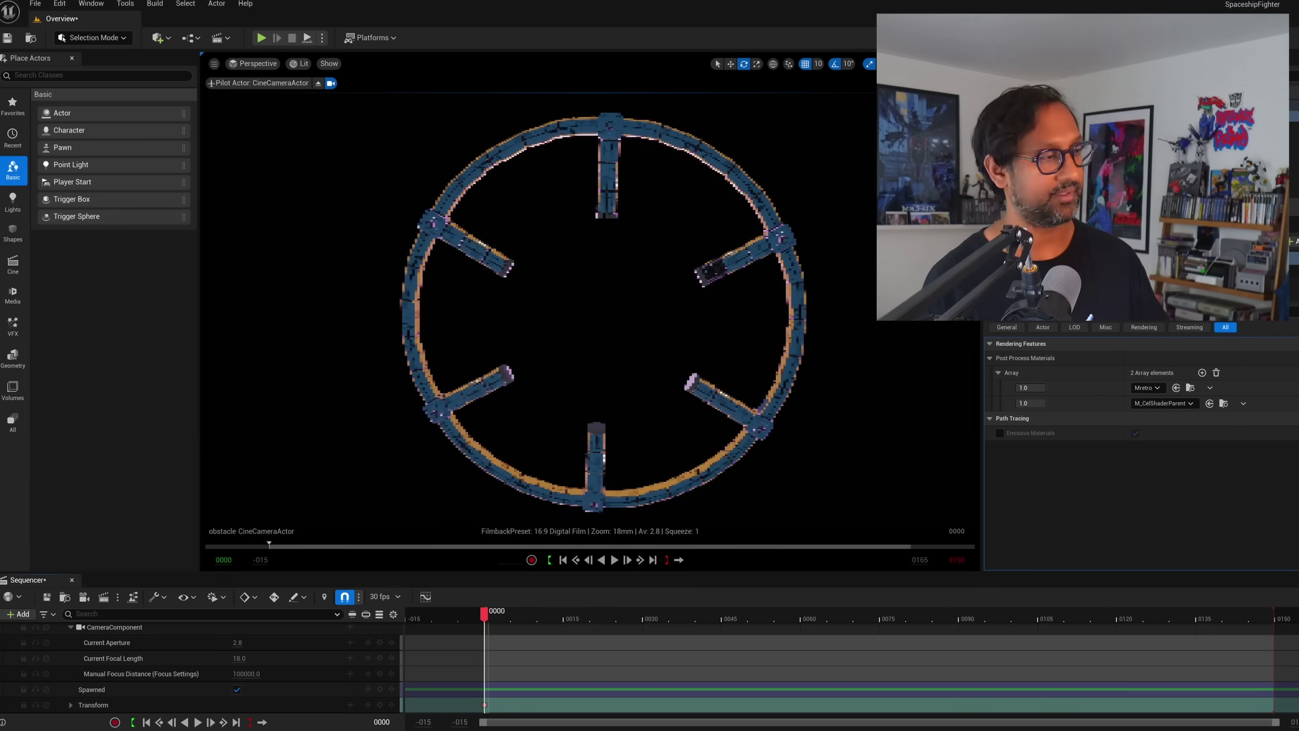
mouse_move(250, 674)
left_mouse_down()
mouse_move(203, 674)
mouse_move(271, 674)
mouse_move(245, 674)
left_mouse_up()
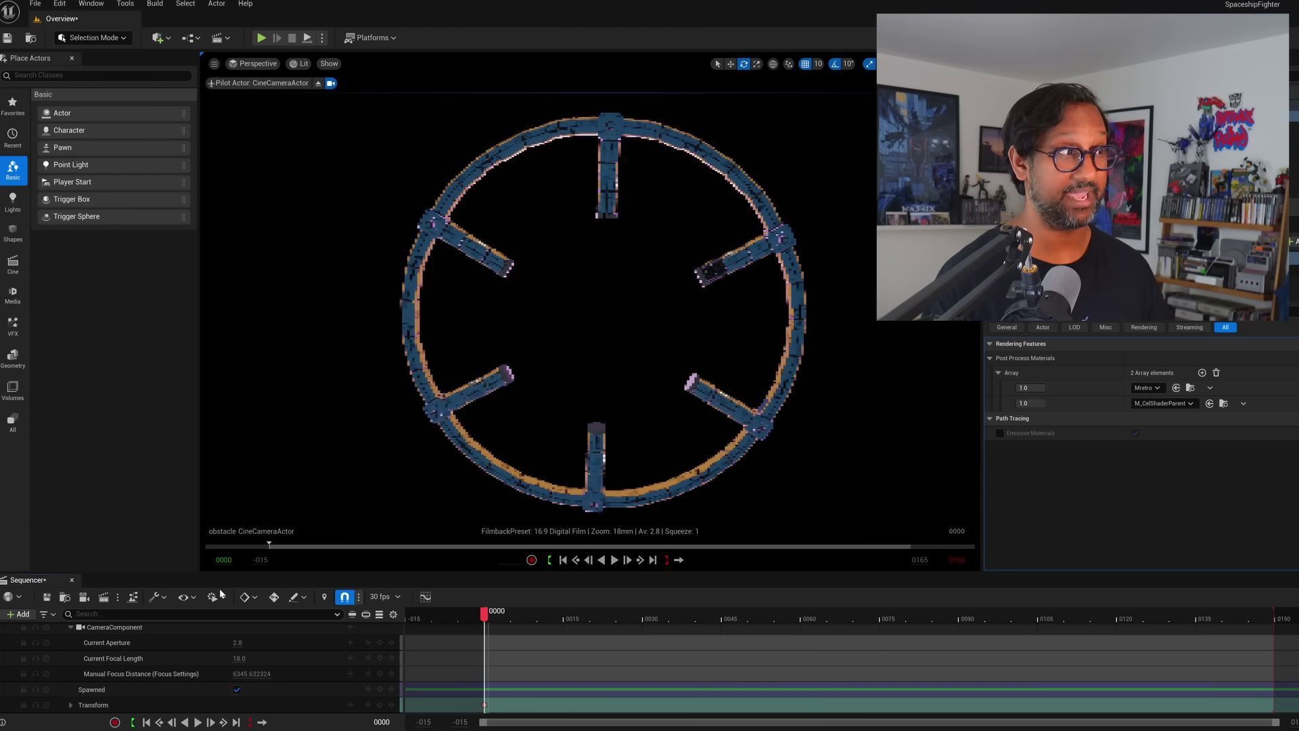
Open the Movie Render Queue and add the obstacle sequence as a render job.
left_click(92, 4)
mouse_move(127, 49)
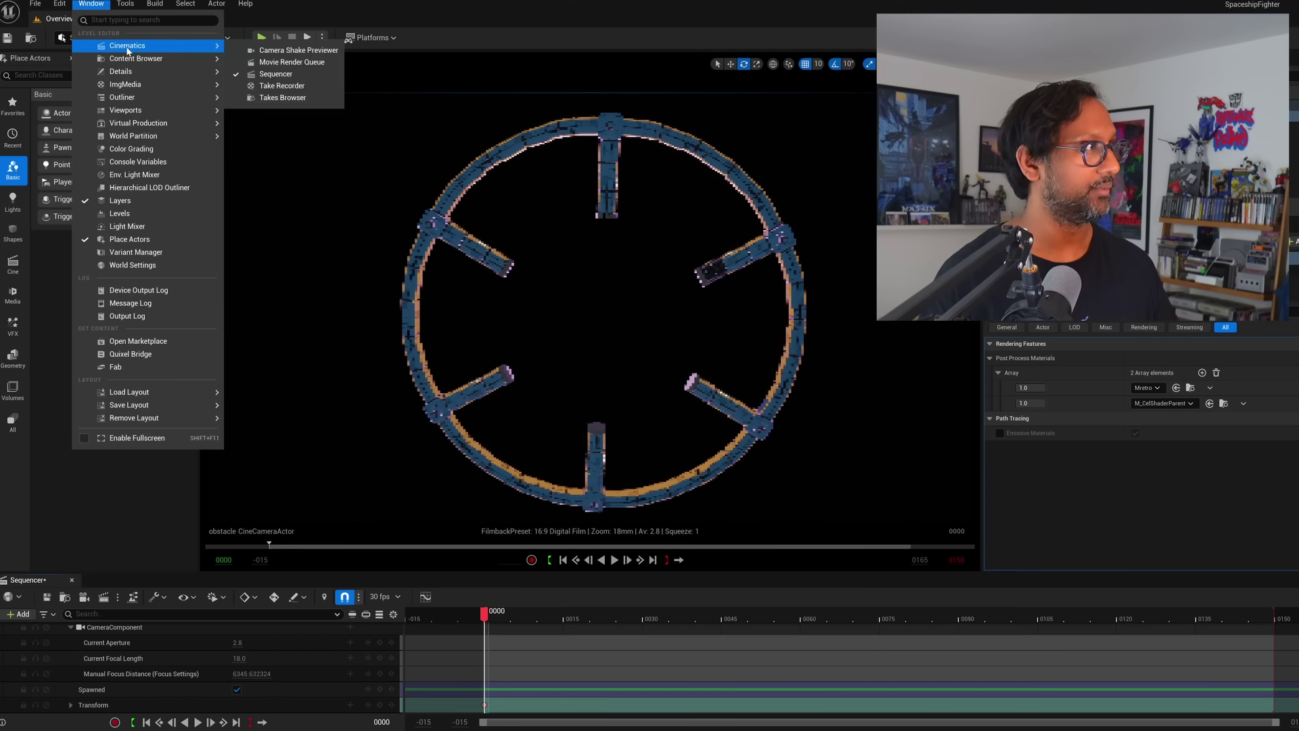
left_click(291, 62)
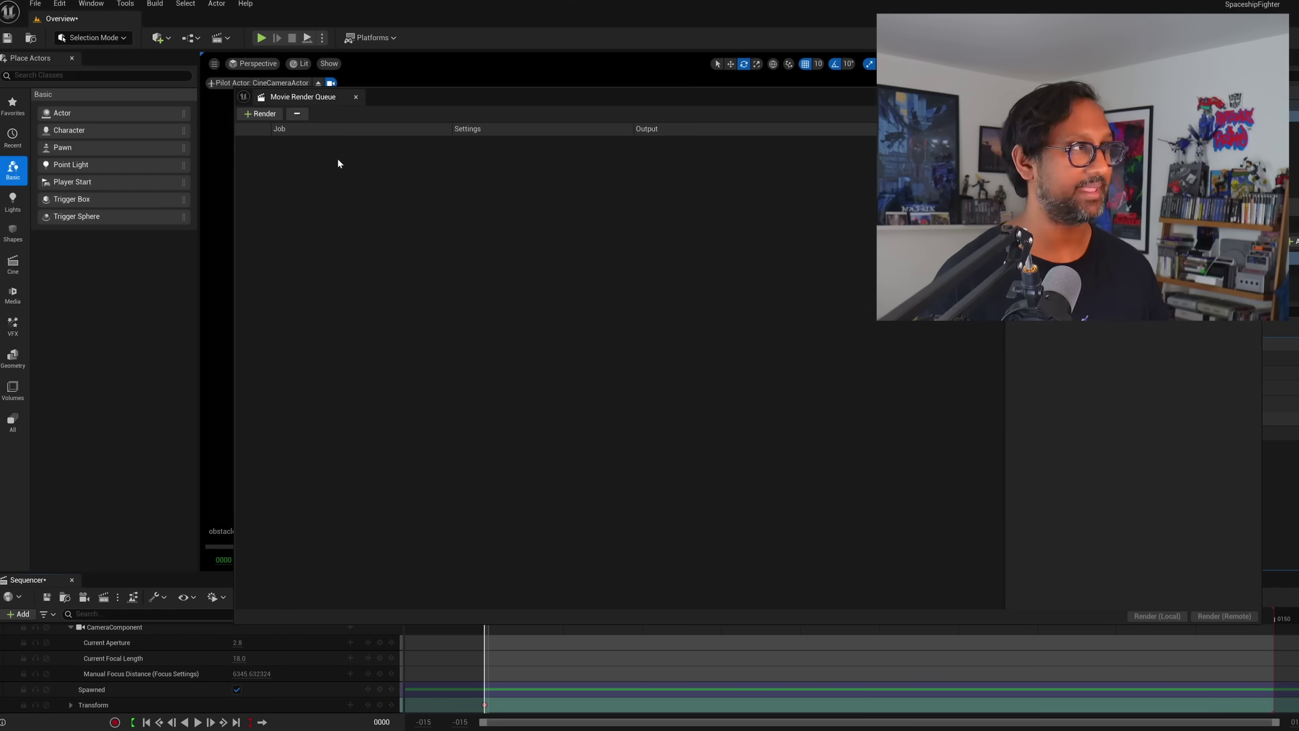
left_click(261, 114)
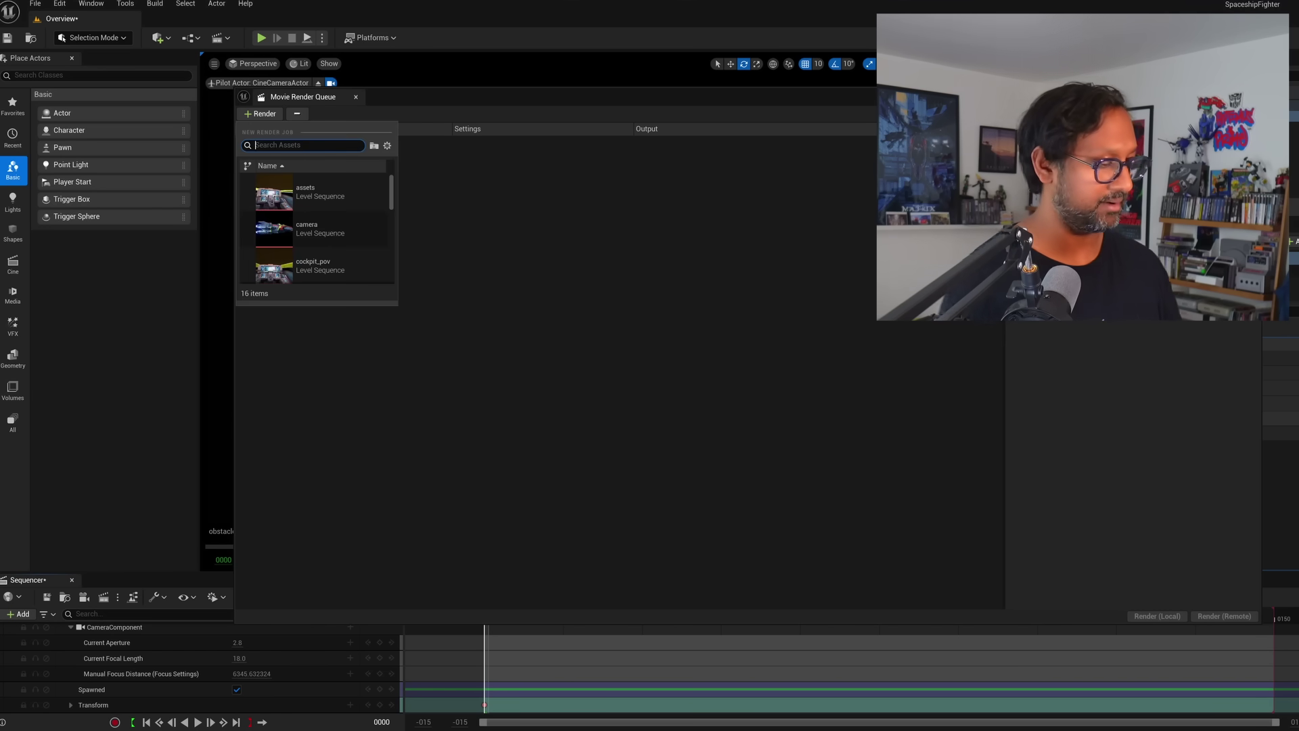
type("obs")
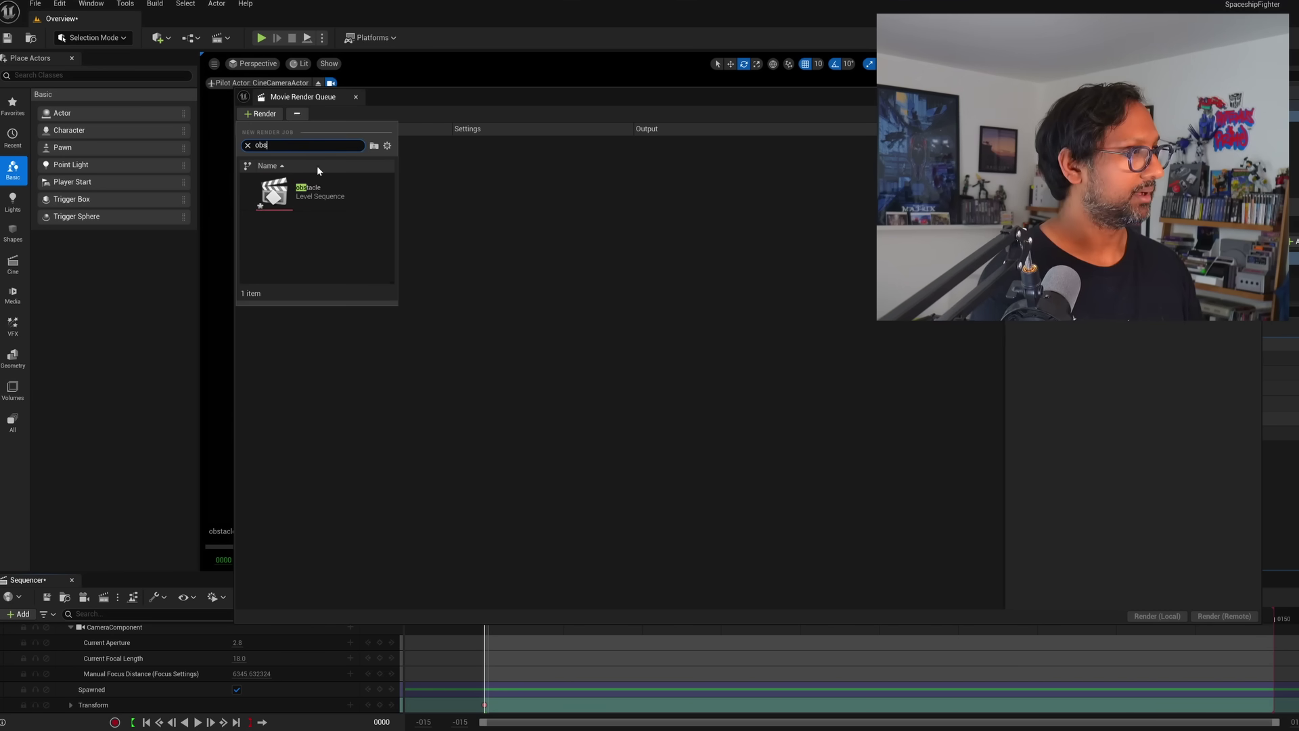
left_click(302, 200)
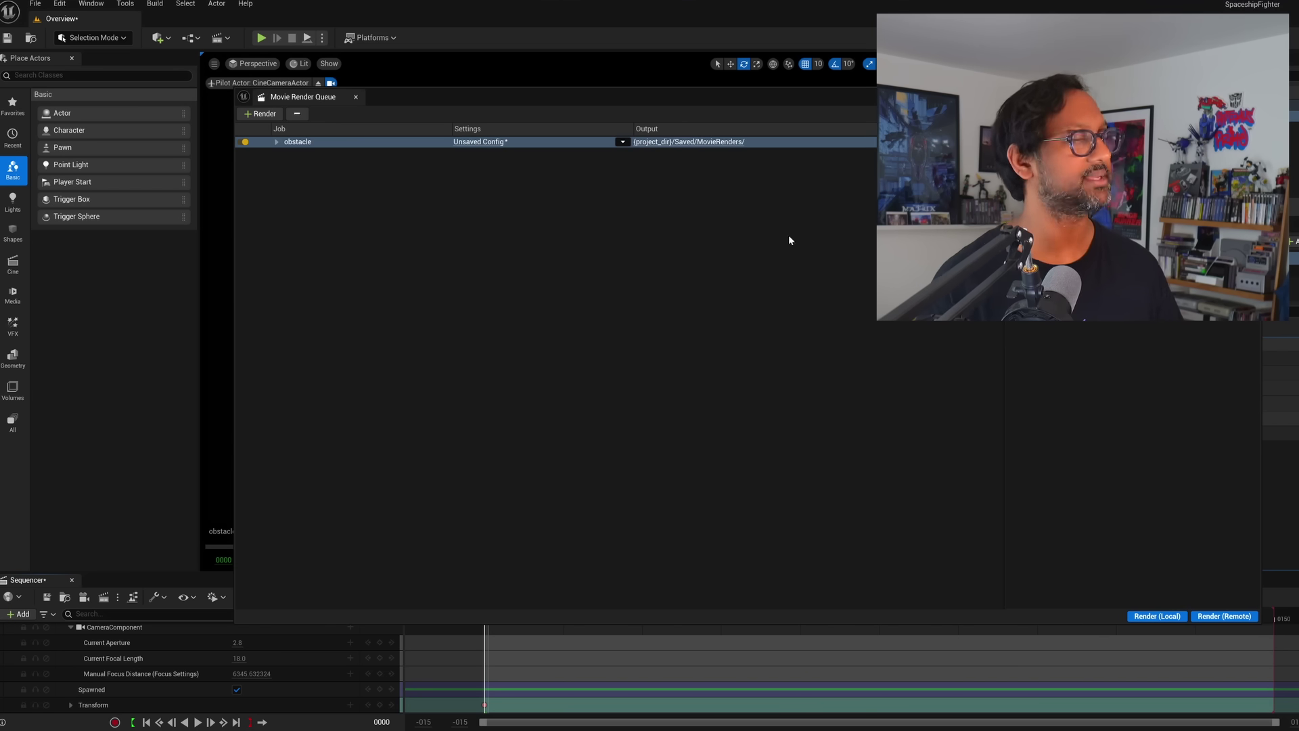
Assign the haz_retro_rendering preset to the obstacle render job.
left_click(488, 146)
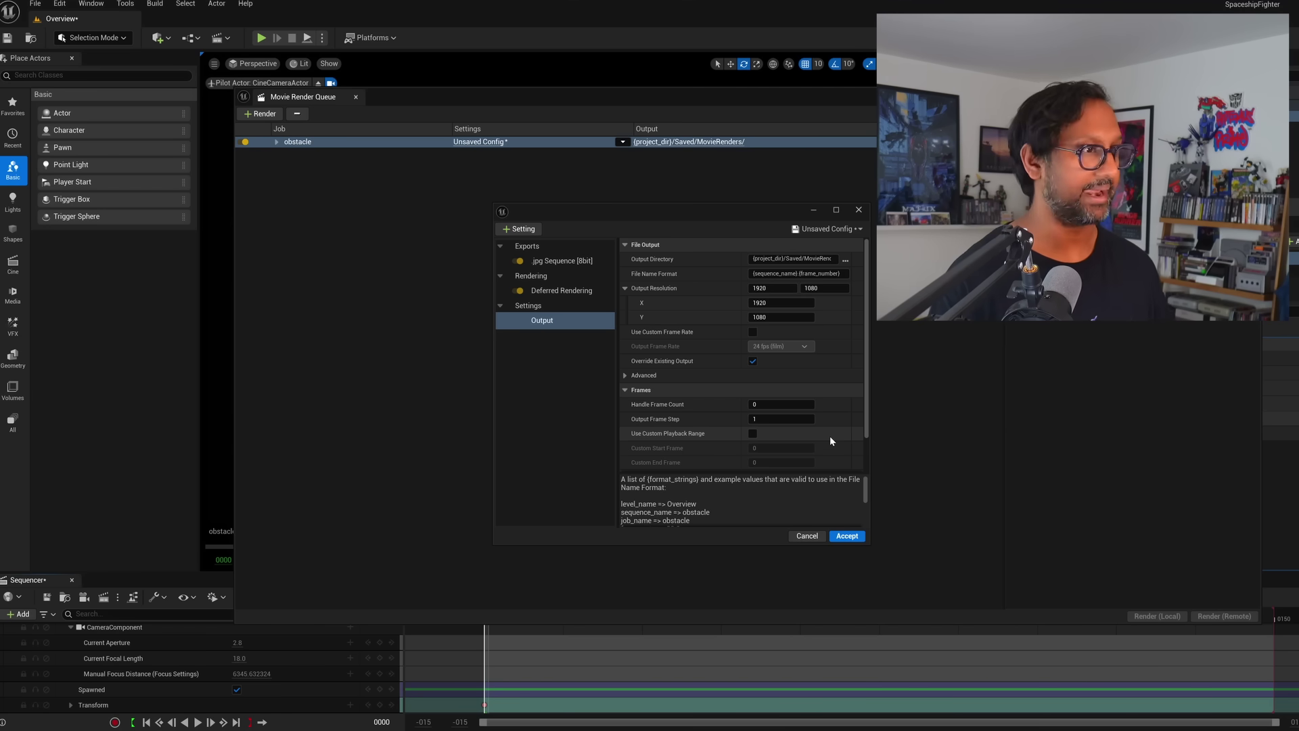
left_click(859, 210)
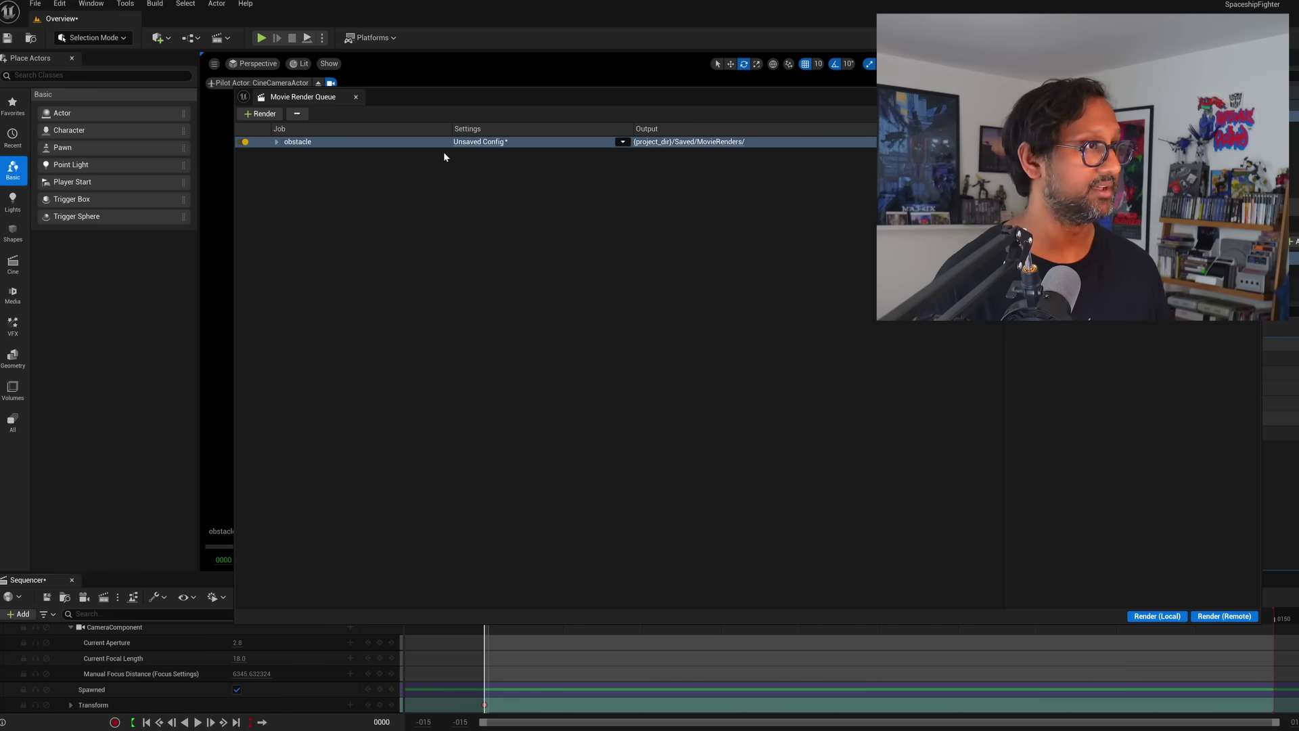
left_click(622, 142)
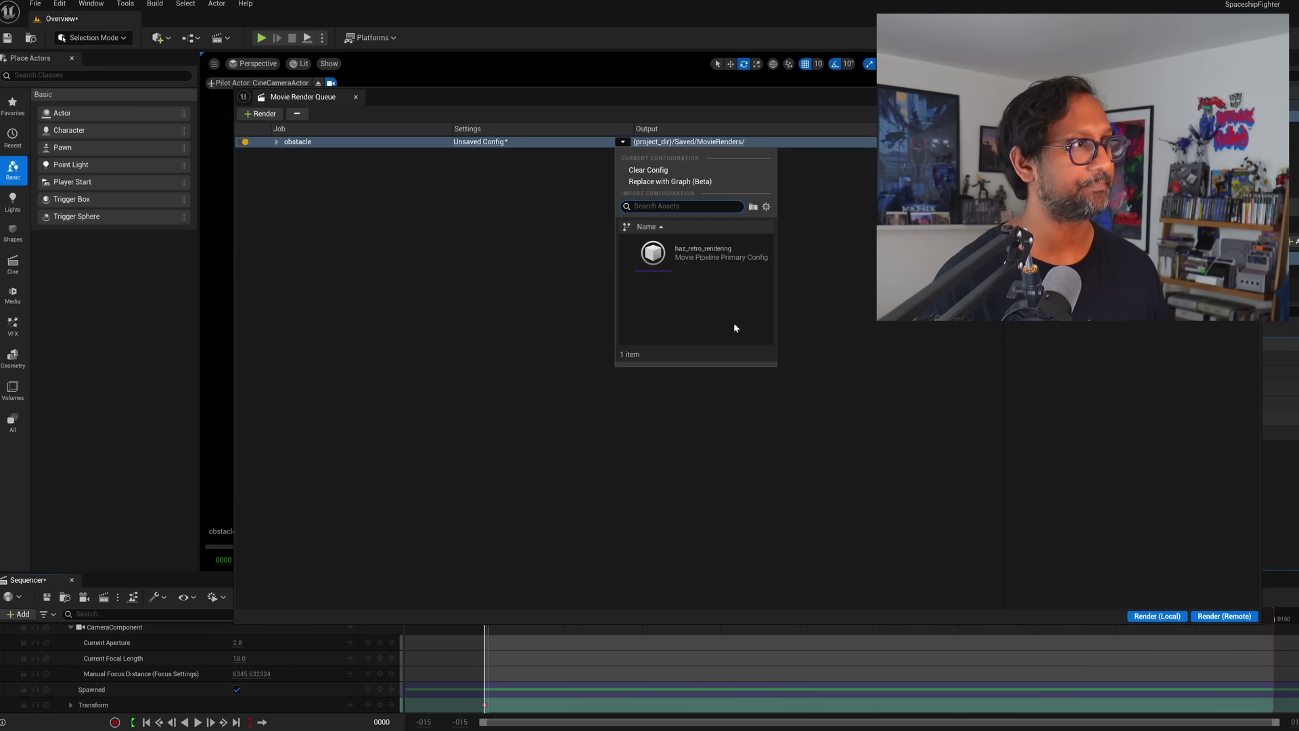
left_click(721, 252)
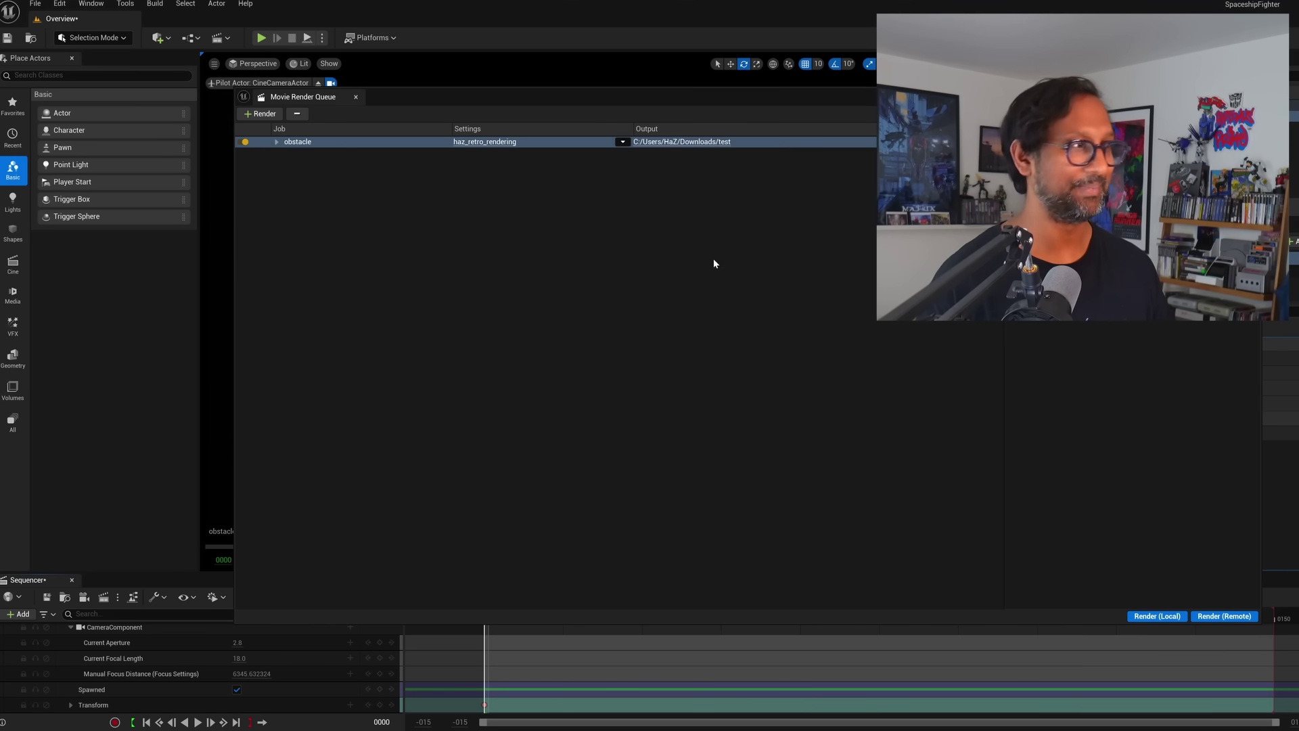
Open the job's haz_retro_rendering settings and check the .png Sequence export options.
left_click(504, 141)
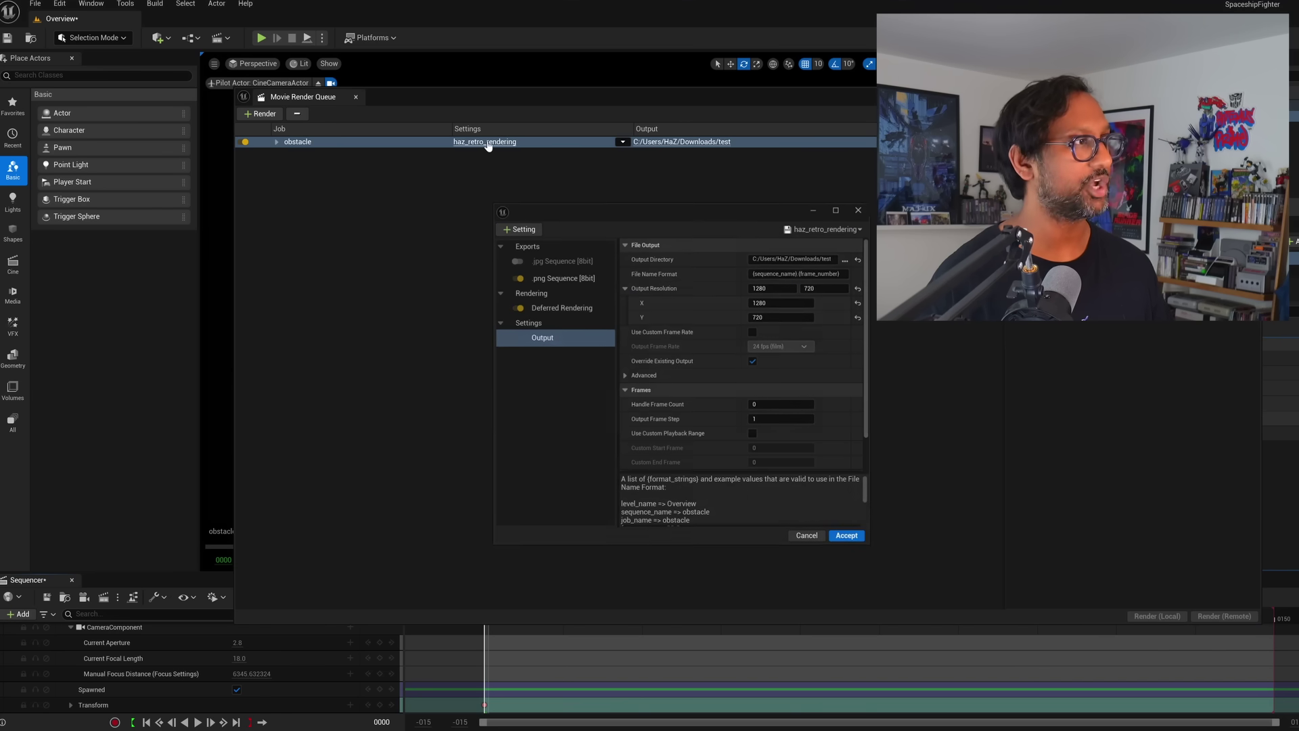
left_click_drag(695, 213, 676, 155)
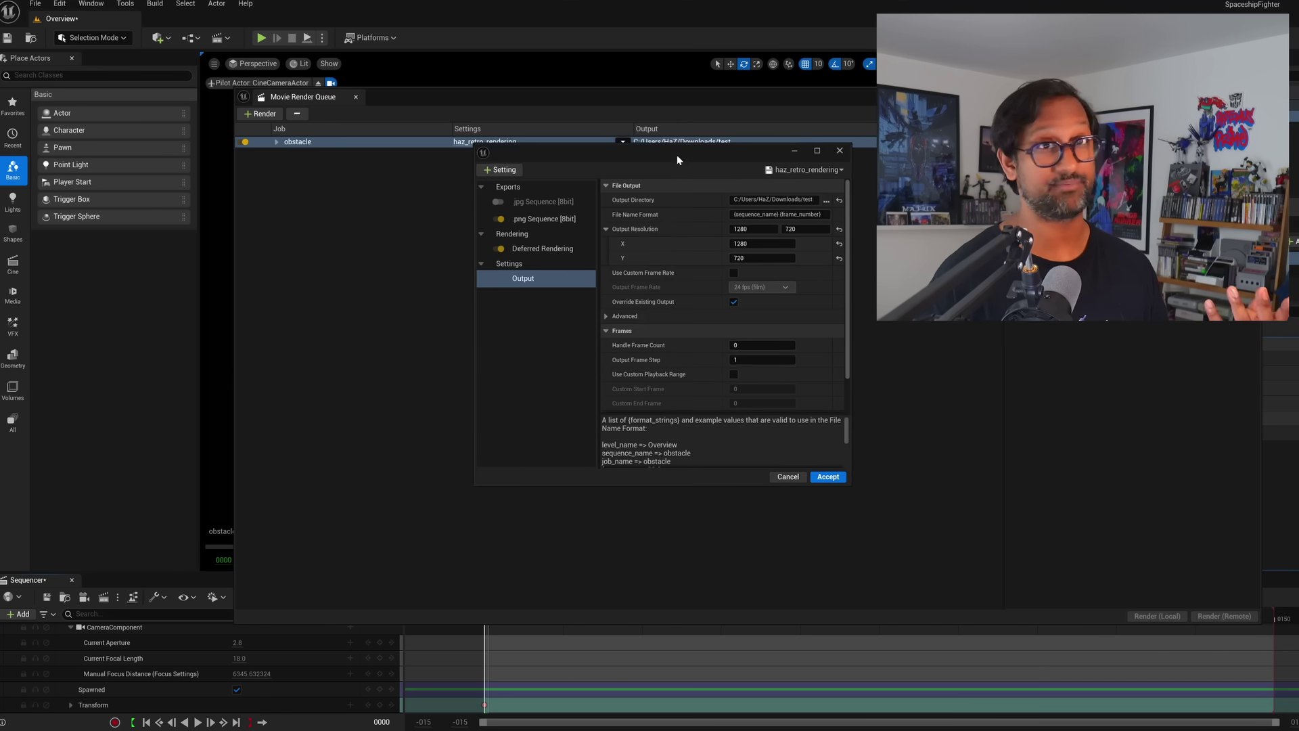
left_click(533, 222)
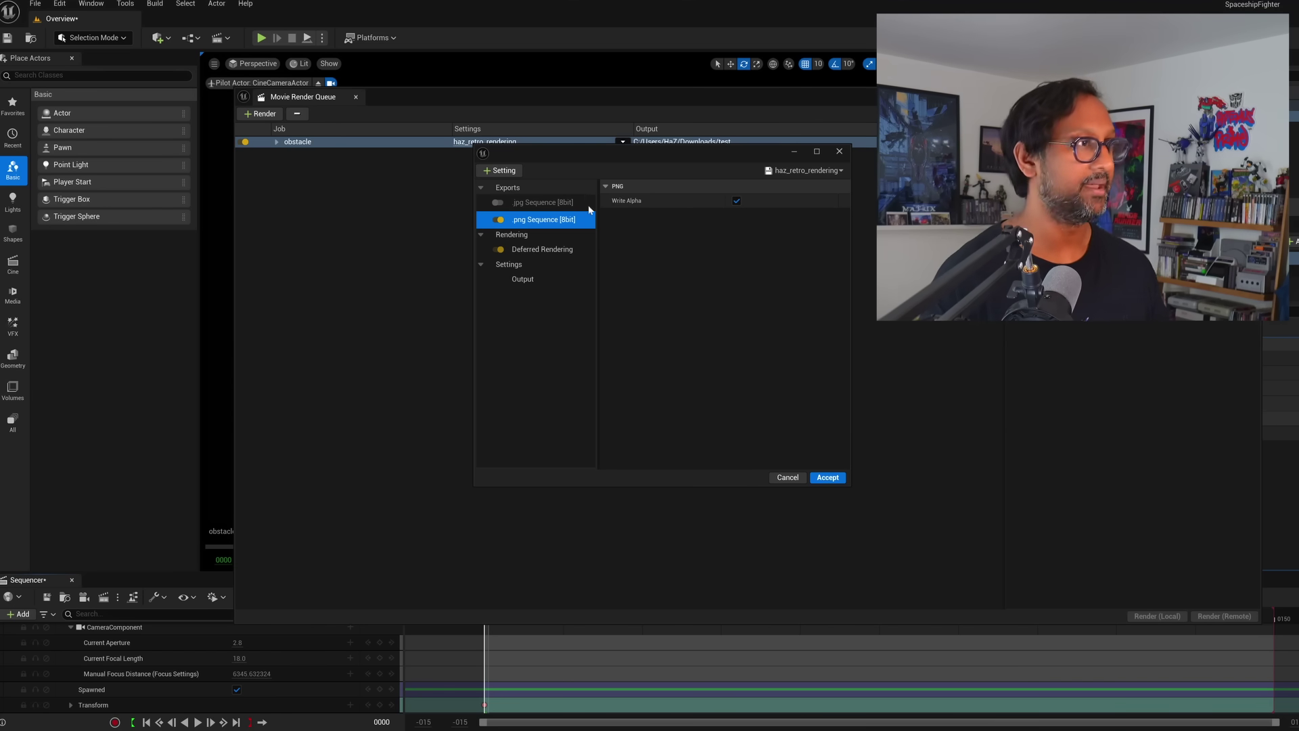
Inspect each Deferred Rendering post-process material entry, including the retro look material.
left_click(542, 251)
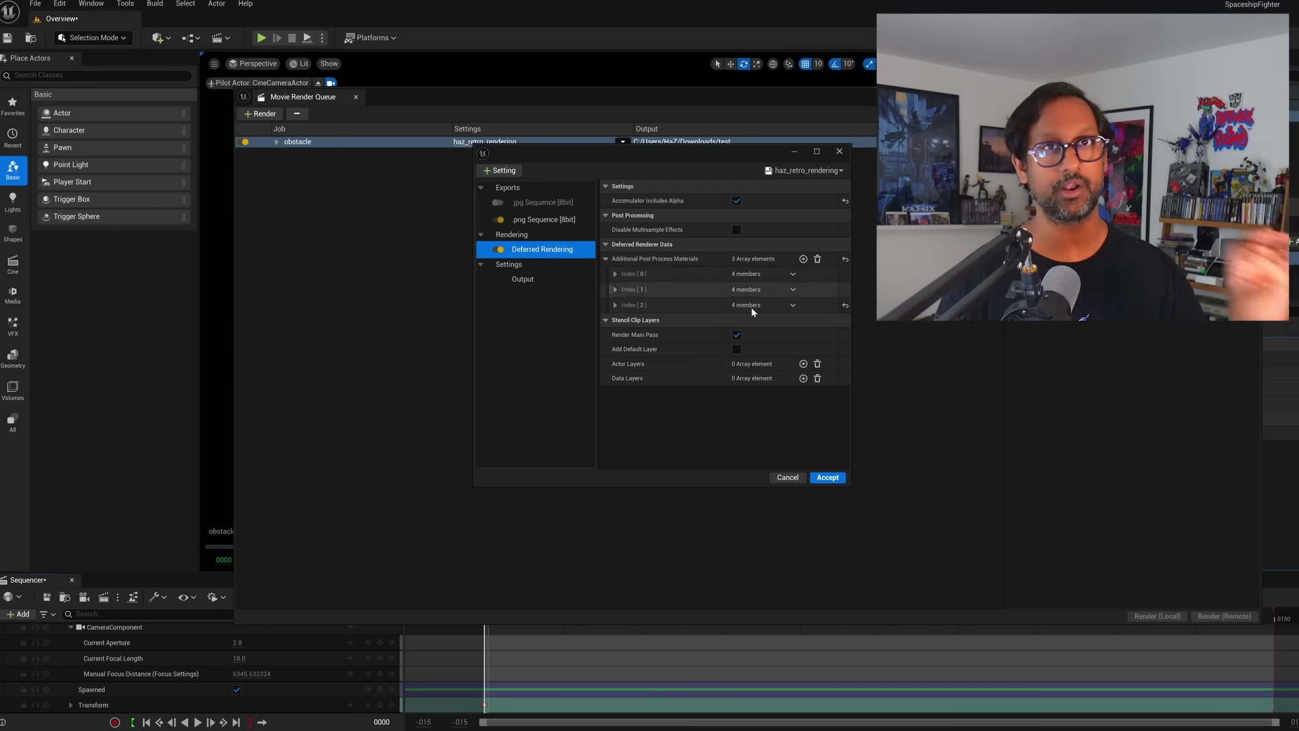
left_click(614, 274)
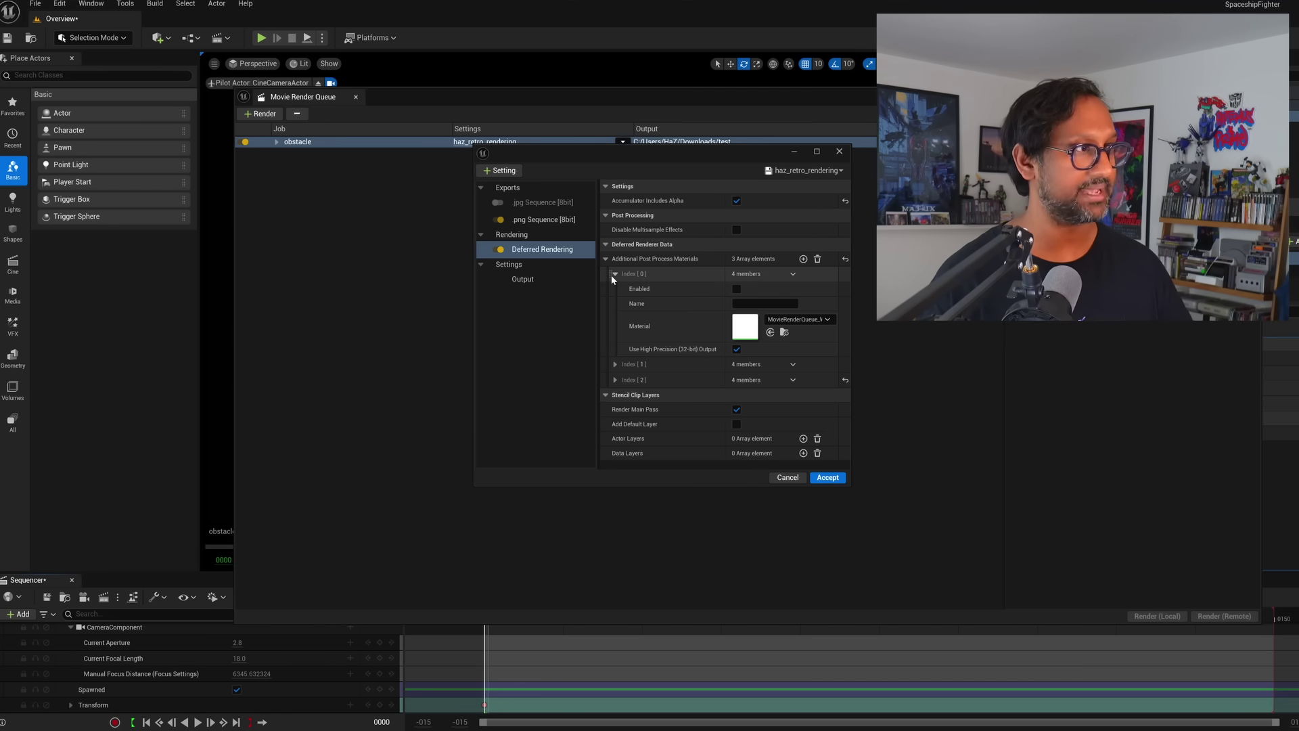
left_click(613, 274)
left_click(614, 289)
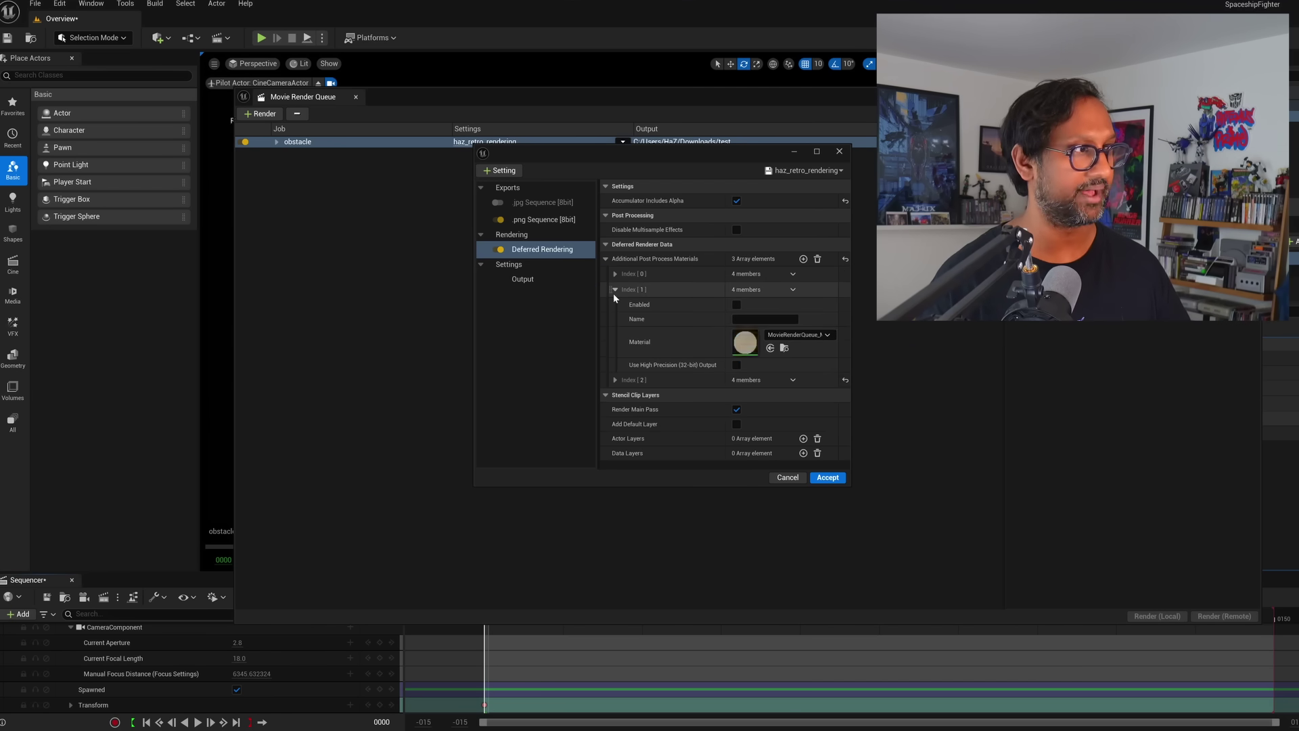
left_click(614, 290)
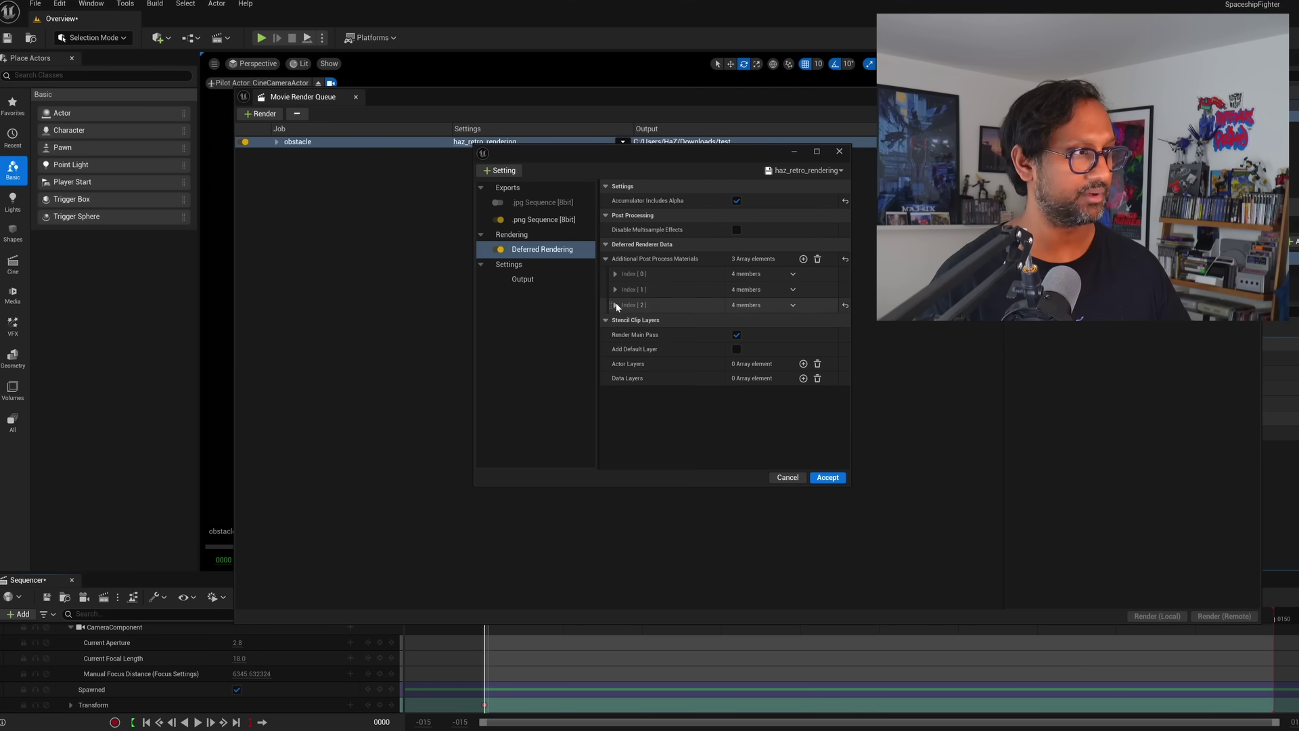
left_click(613, 305)
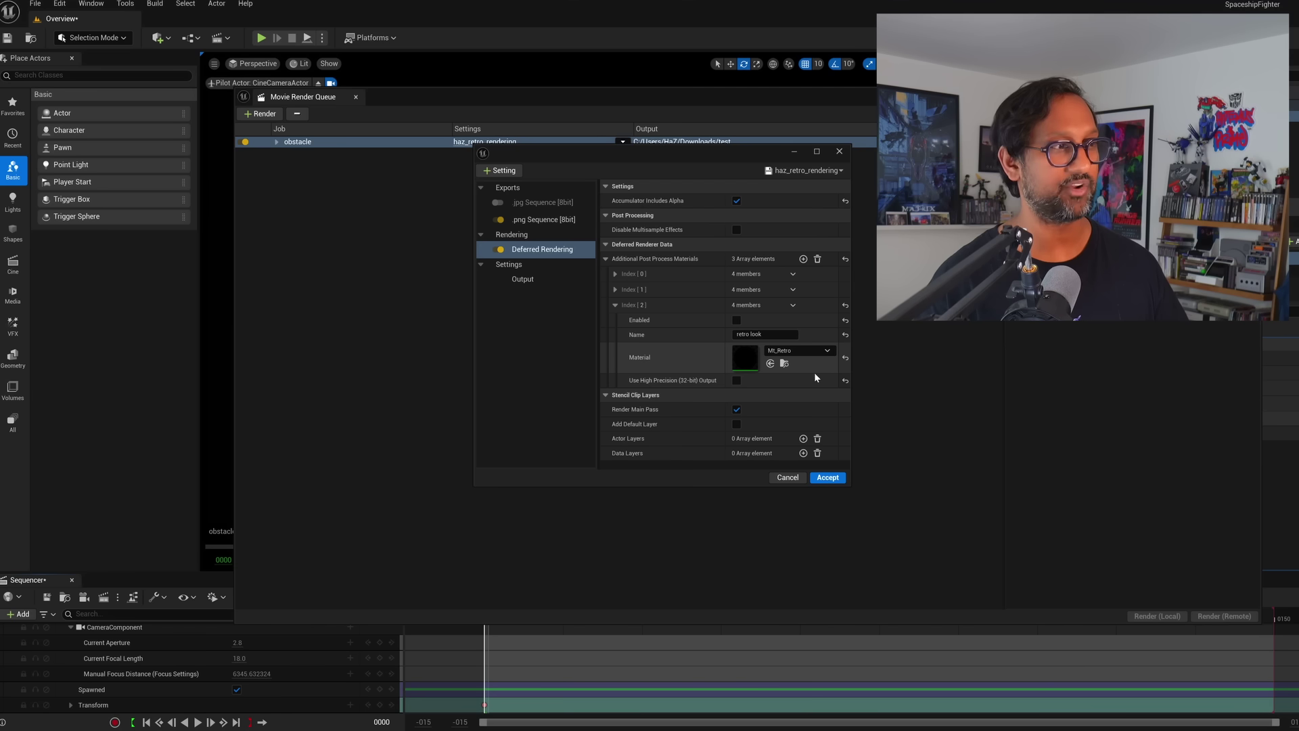
left_click(615, 304)
left_click(614, 273)
left_click(614, 274)
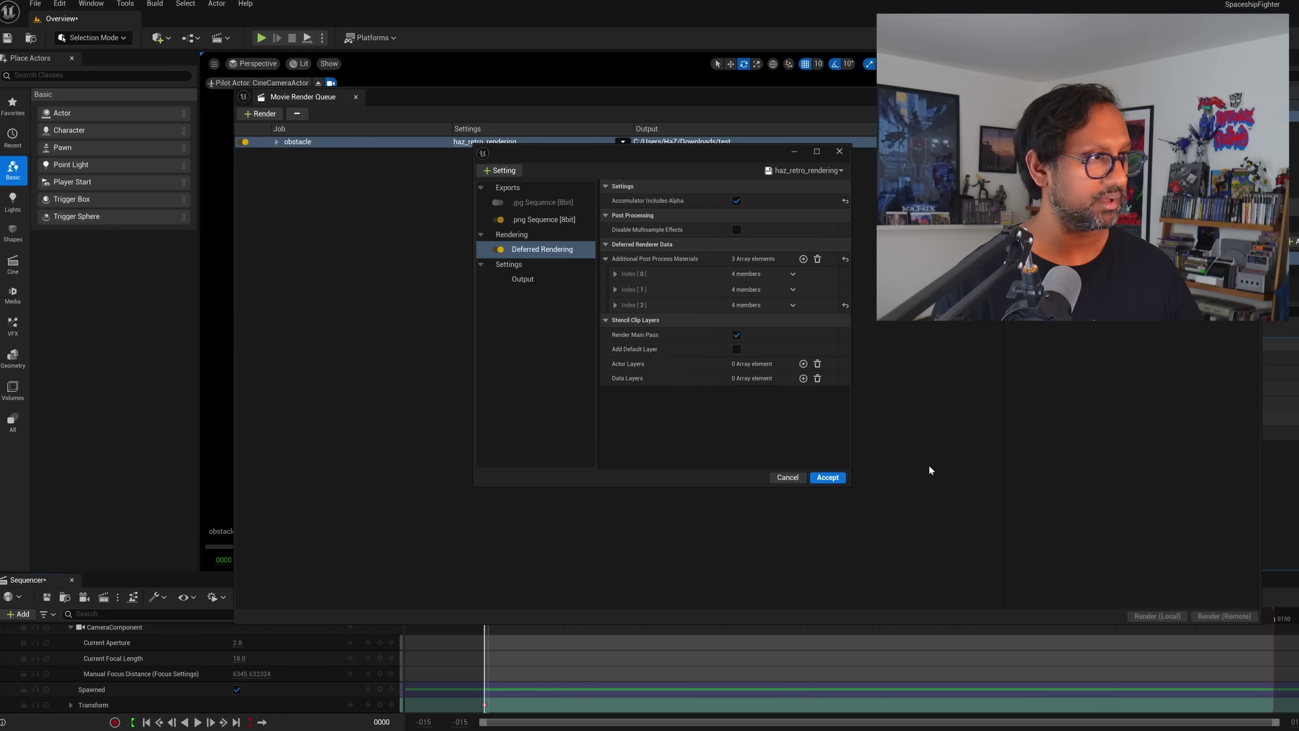
Recheck the PNG export and 1280×720 Output settings, then accept them for the job.
left_click(533, 224)
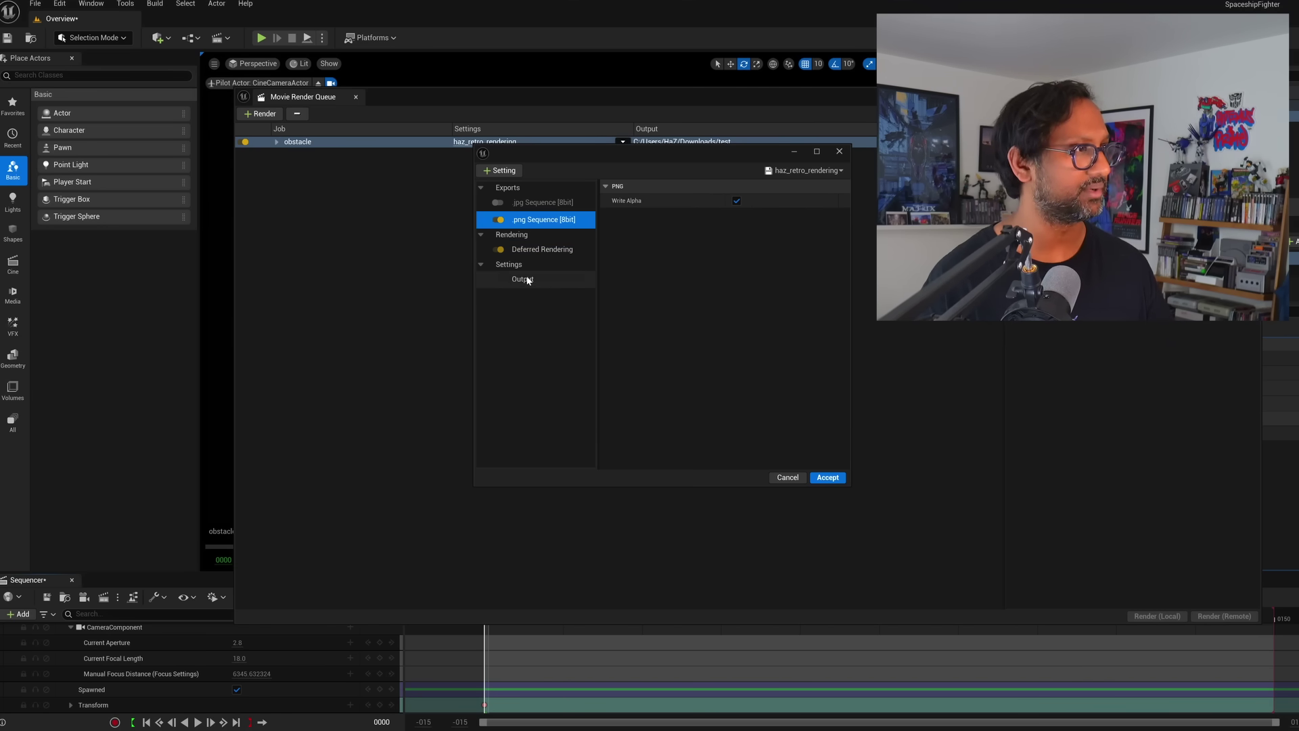
left_click(559, 276)
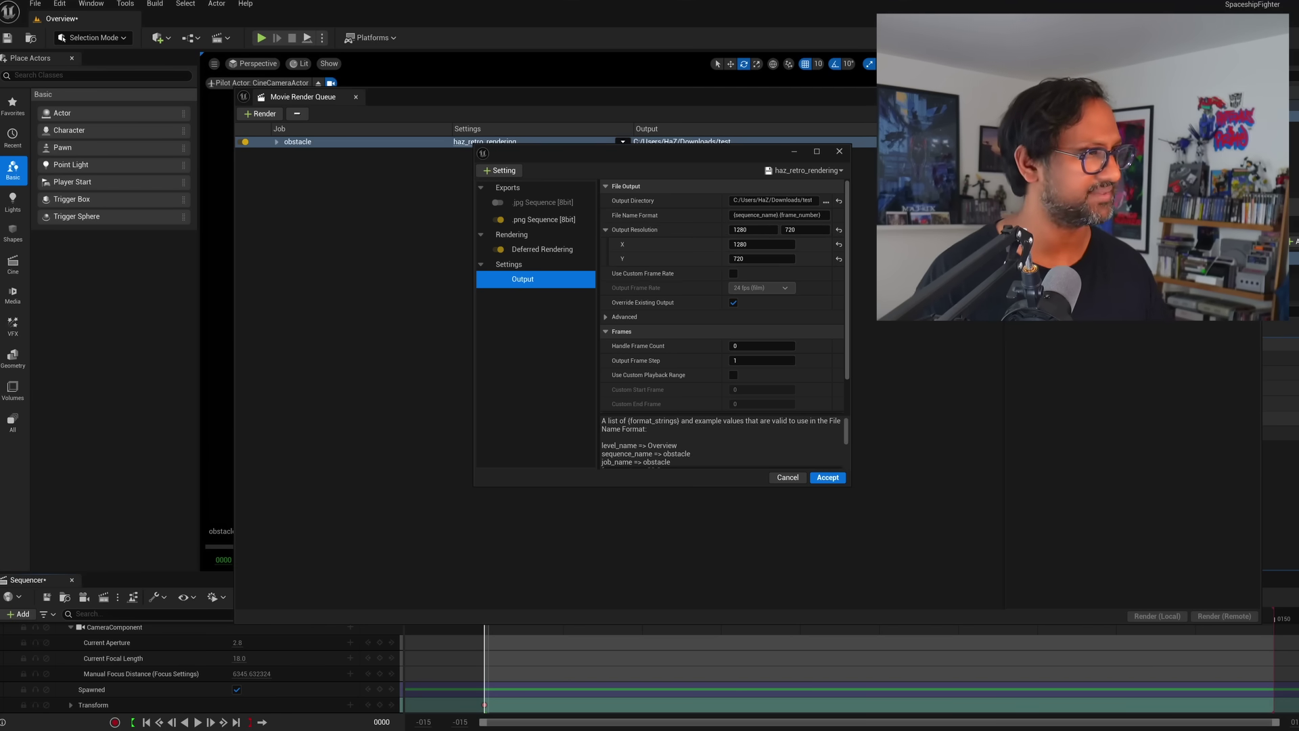
left_click(828, 477)
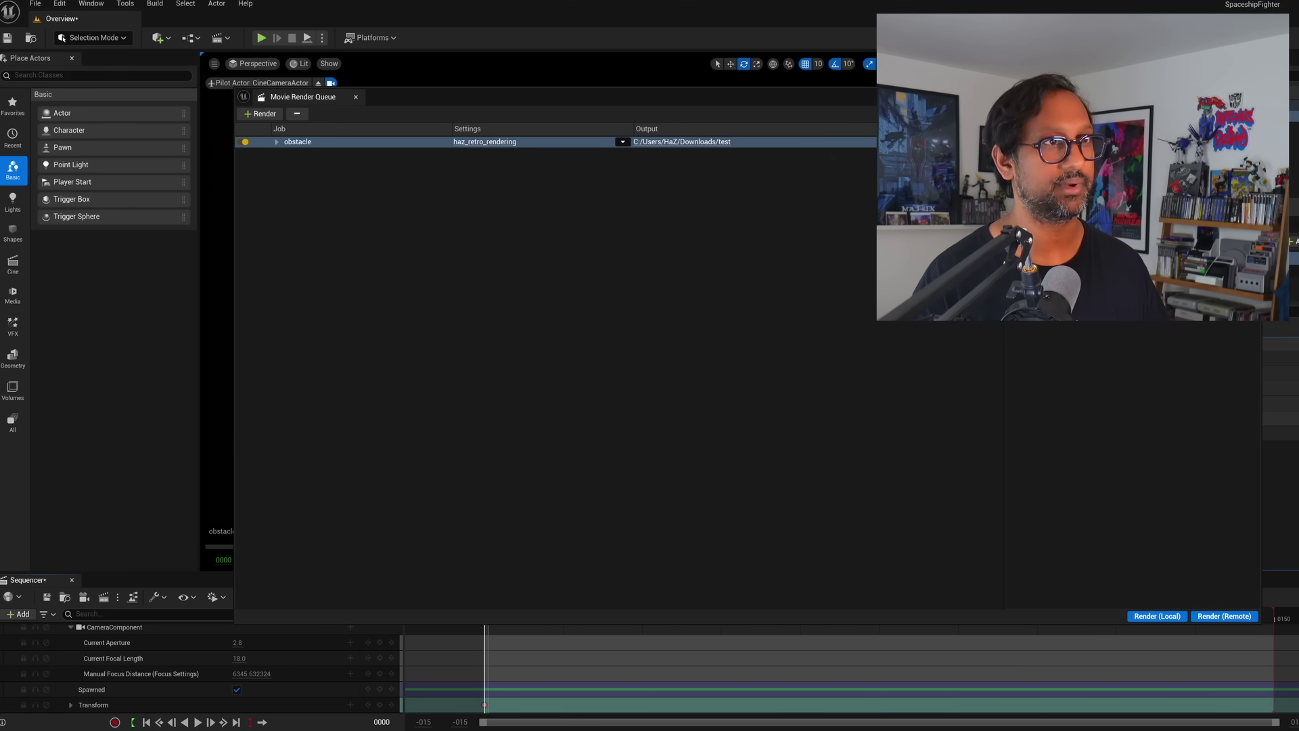
End playback just after frame 0000 in the main editor and save the sequence.
left_click(601, 617)
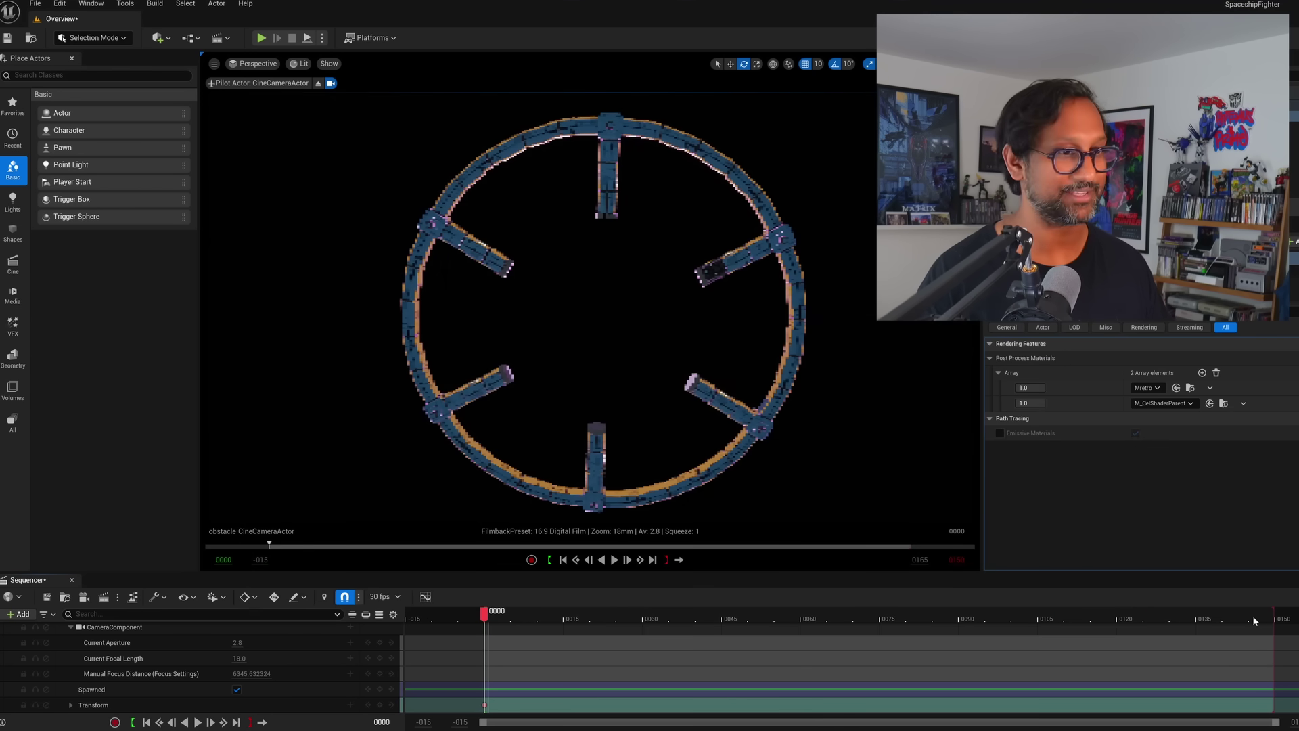
left_click_drag(1278, 614, 495, 617)
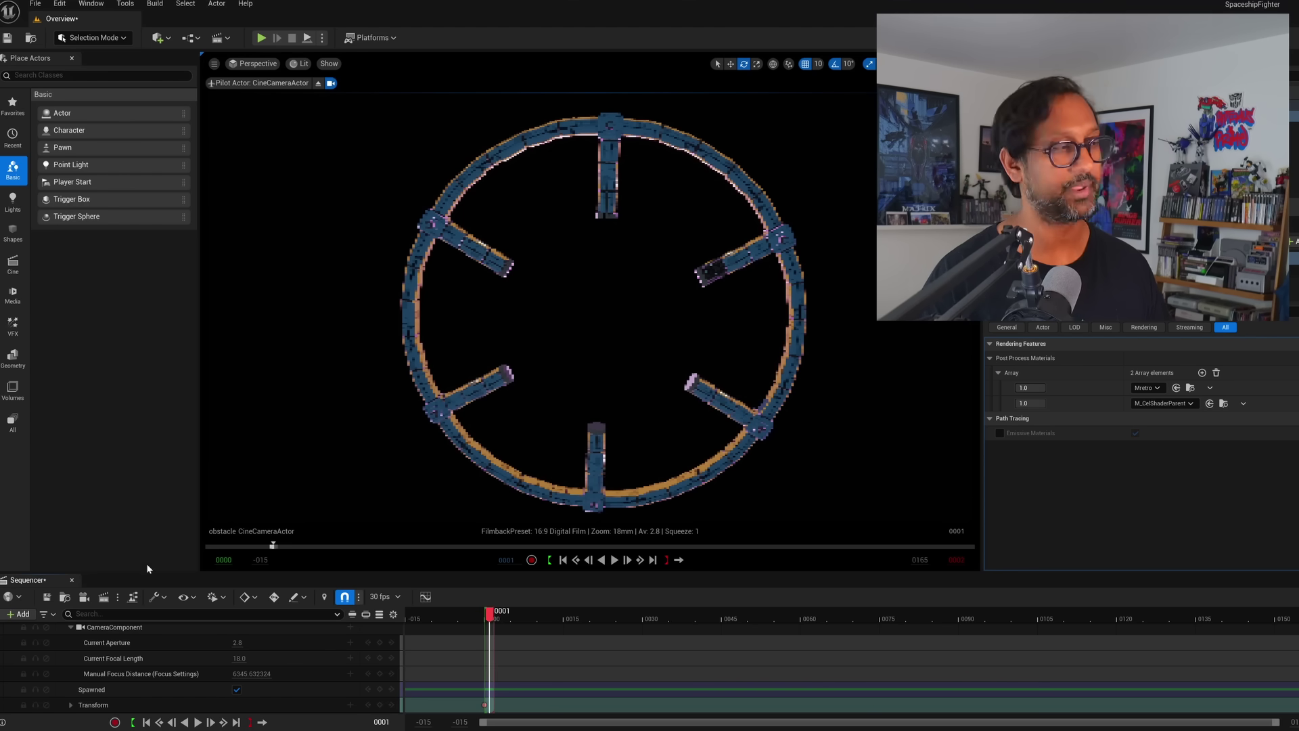
left_click(47, 597)
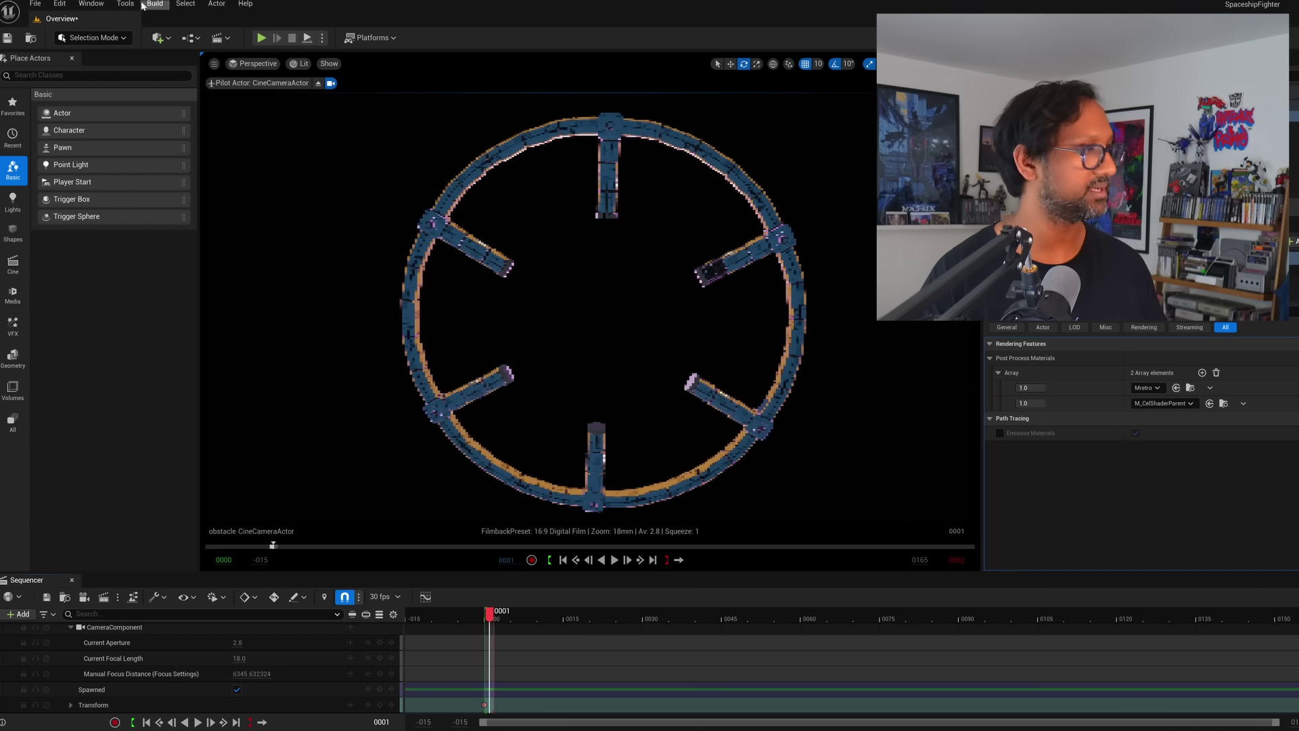
From Window > Cinematics, open the Movie Render Queue and render the obstacle job locally.
left_click(98, 6)
mouse_move(115, 48)
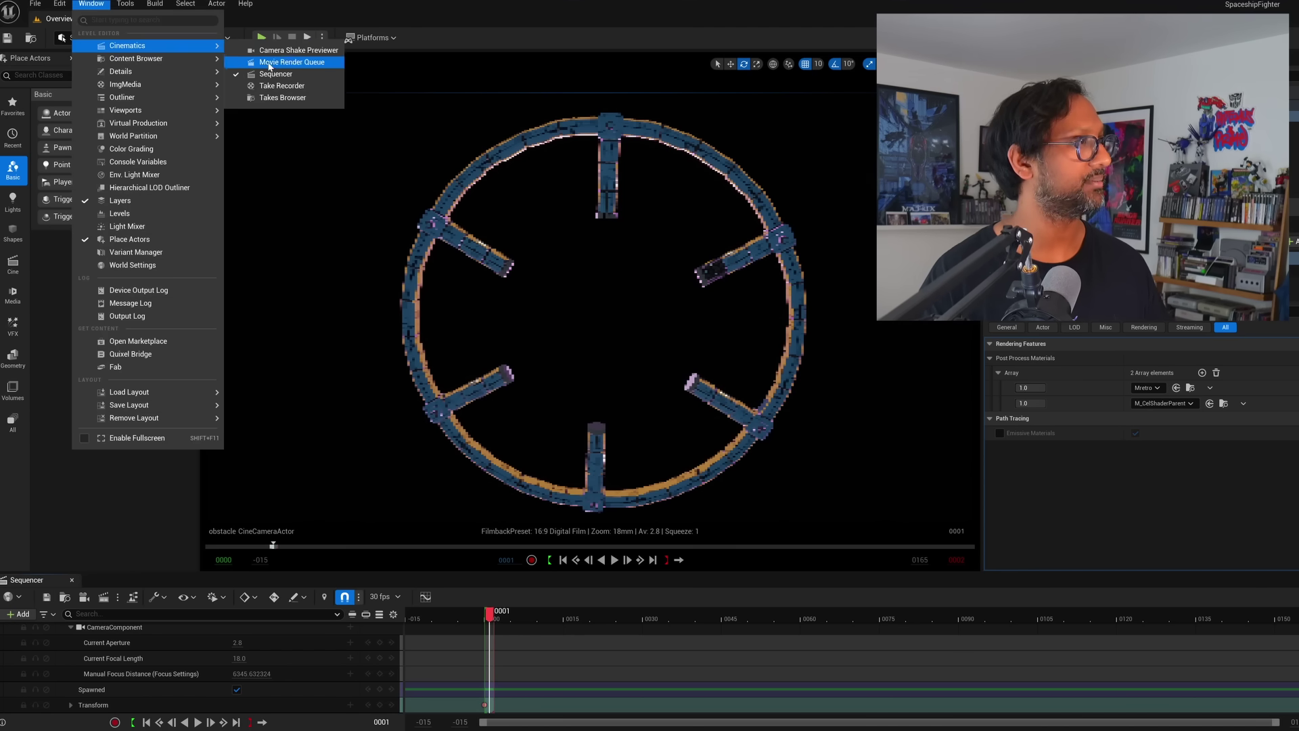
left_click(298, 63)
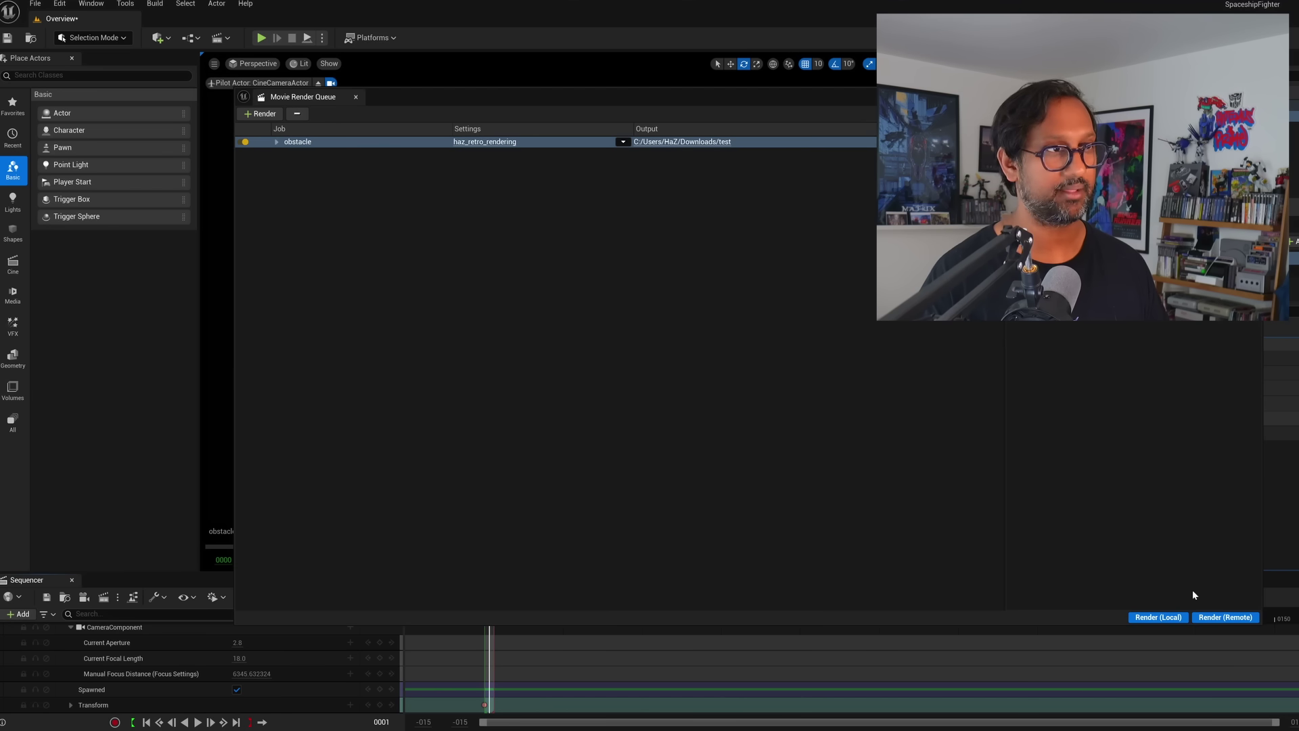
left_click(1171, 617)
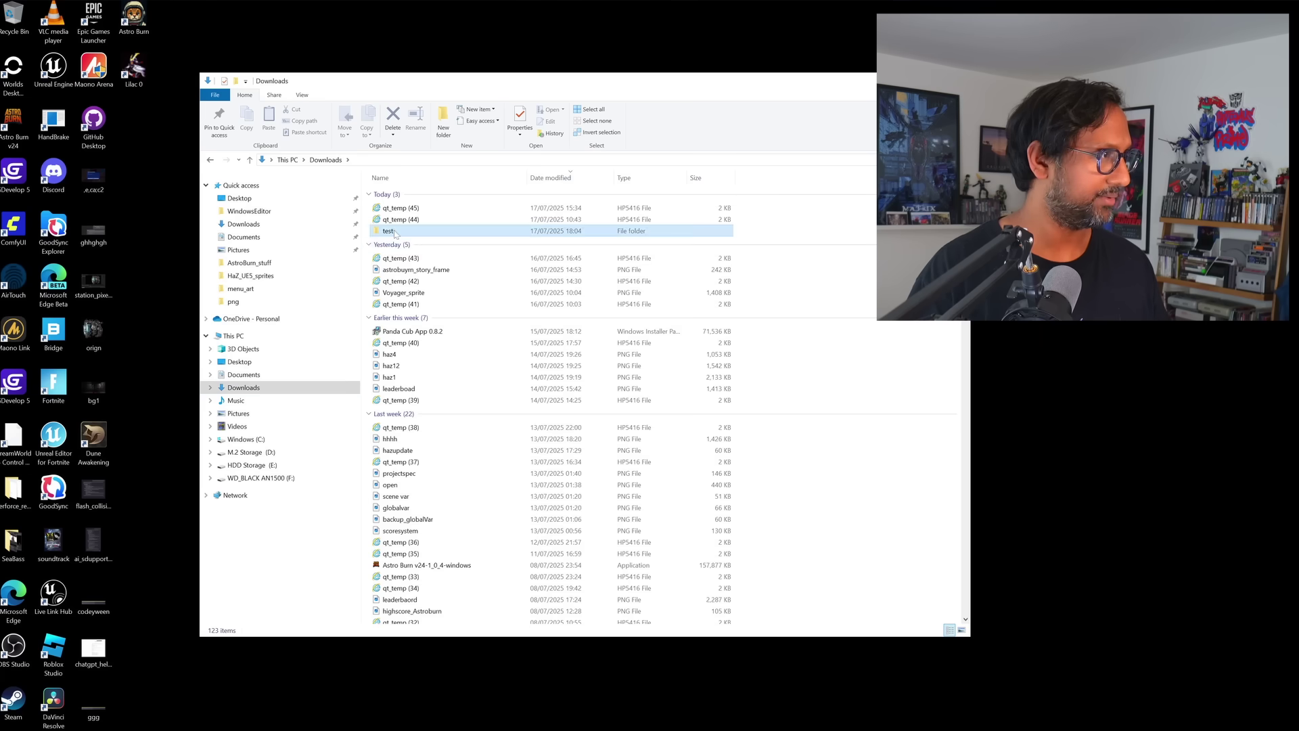
Open the test folder and preview the rendered obstacle.0001 image, then close the preview.
double_click(525, 232)
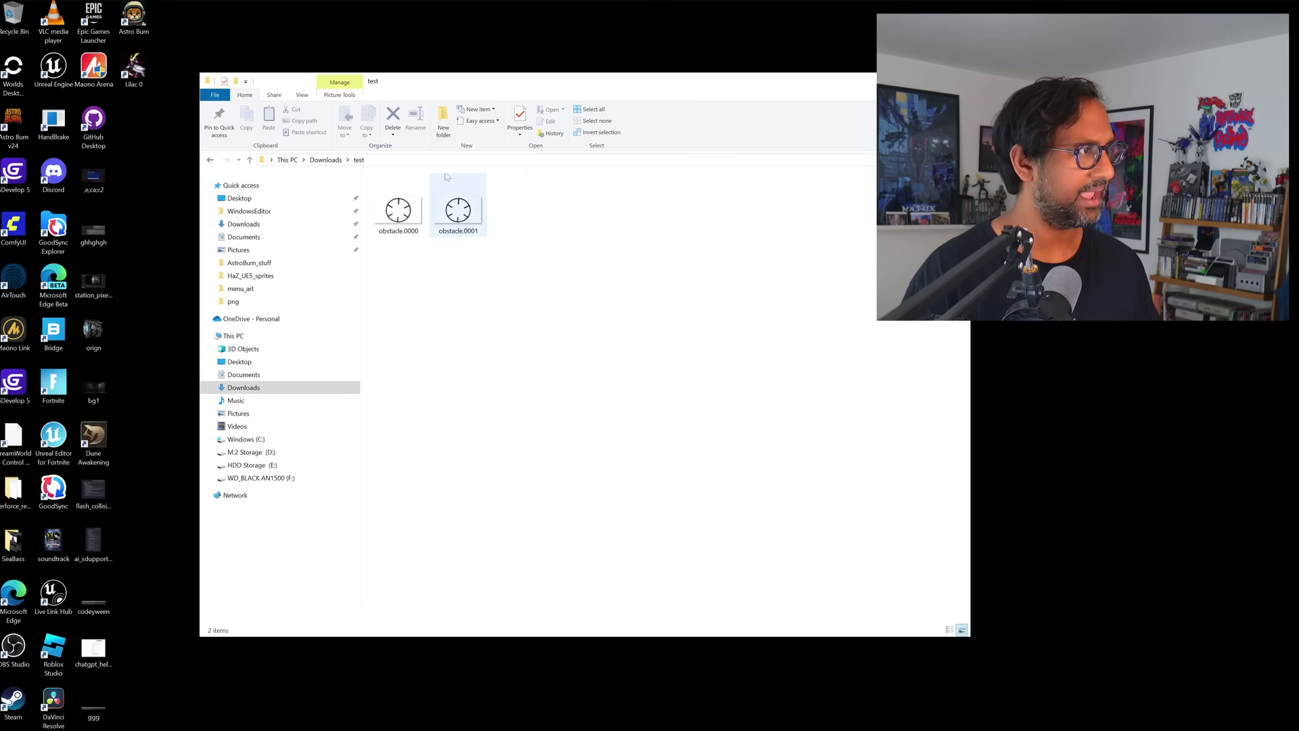
left_click(458, 210)
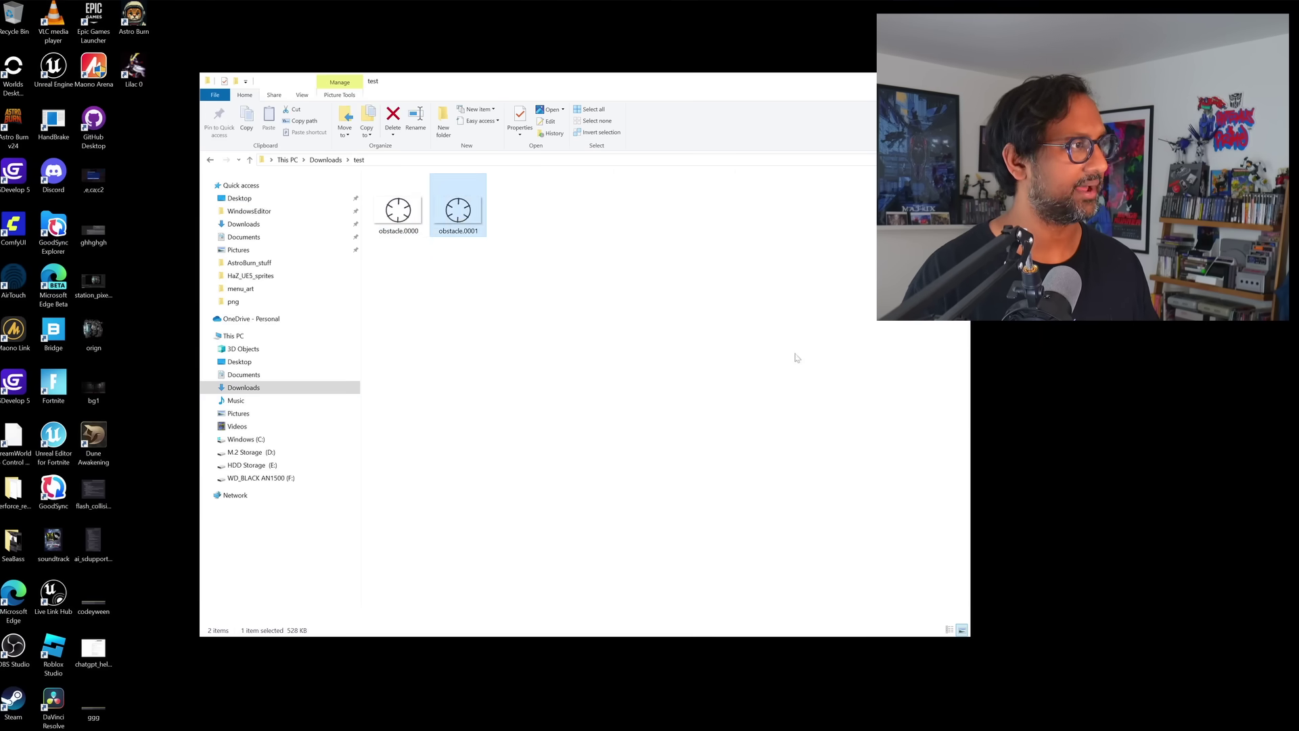
key("Return")
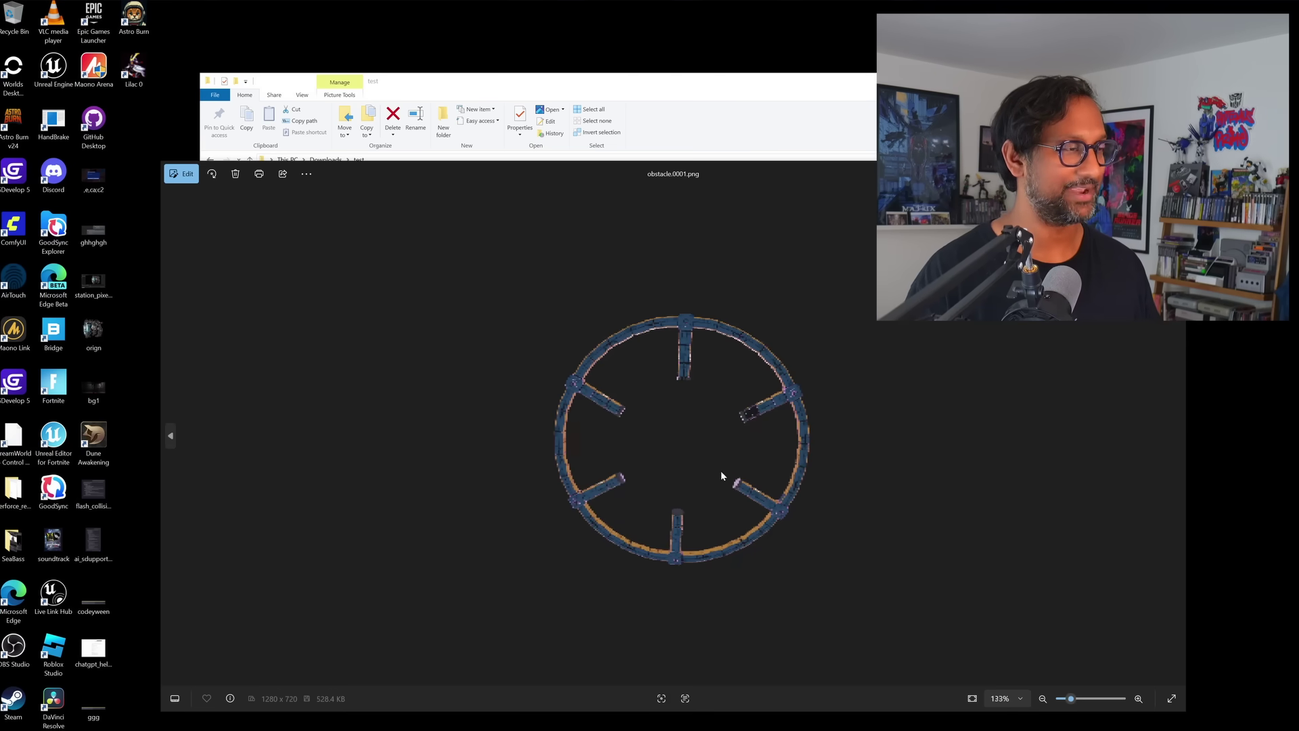
scroll(725, 478, "up", 4)
scroll(738, 474, "down", 2)
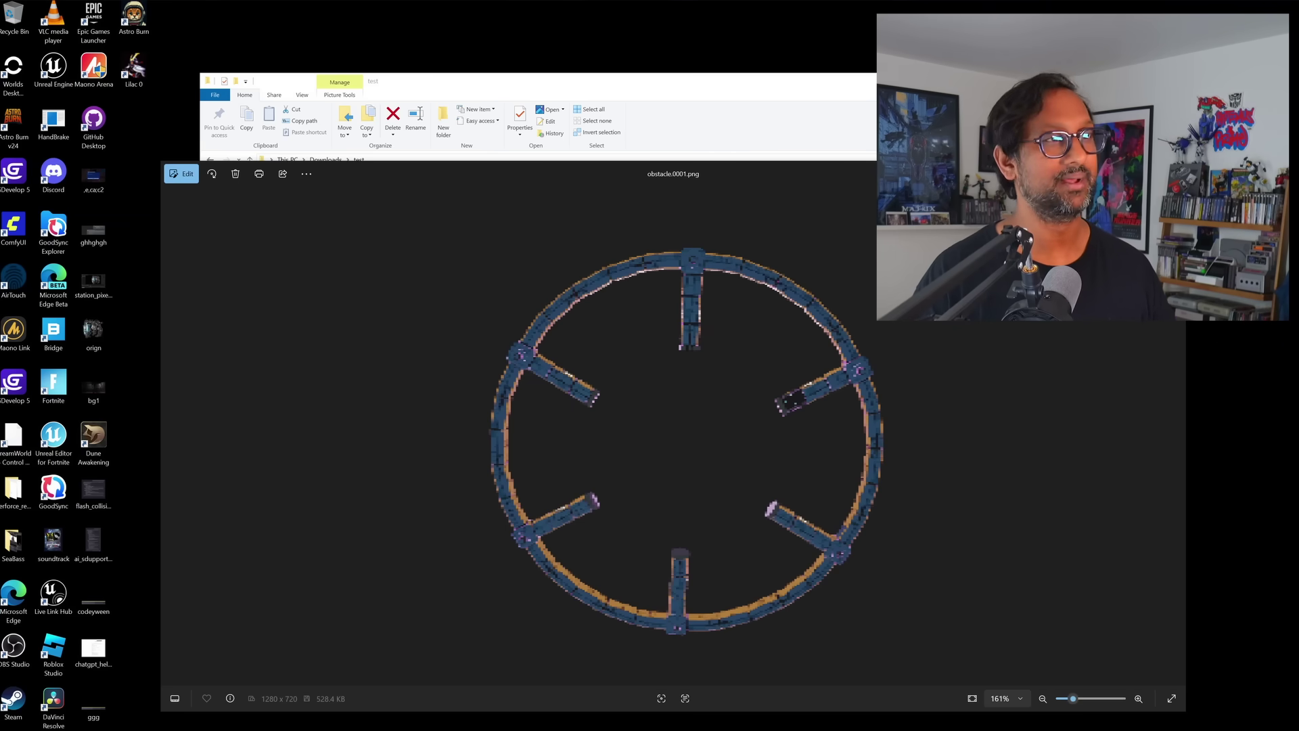
key("Escape")
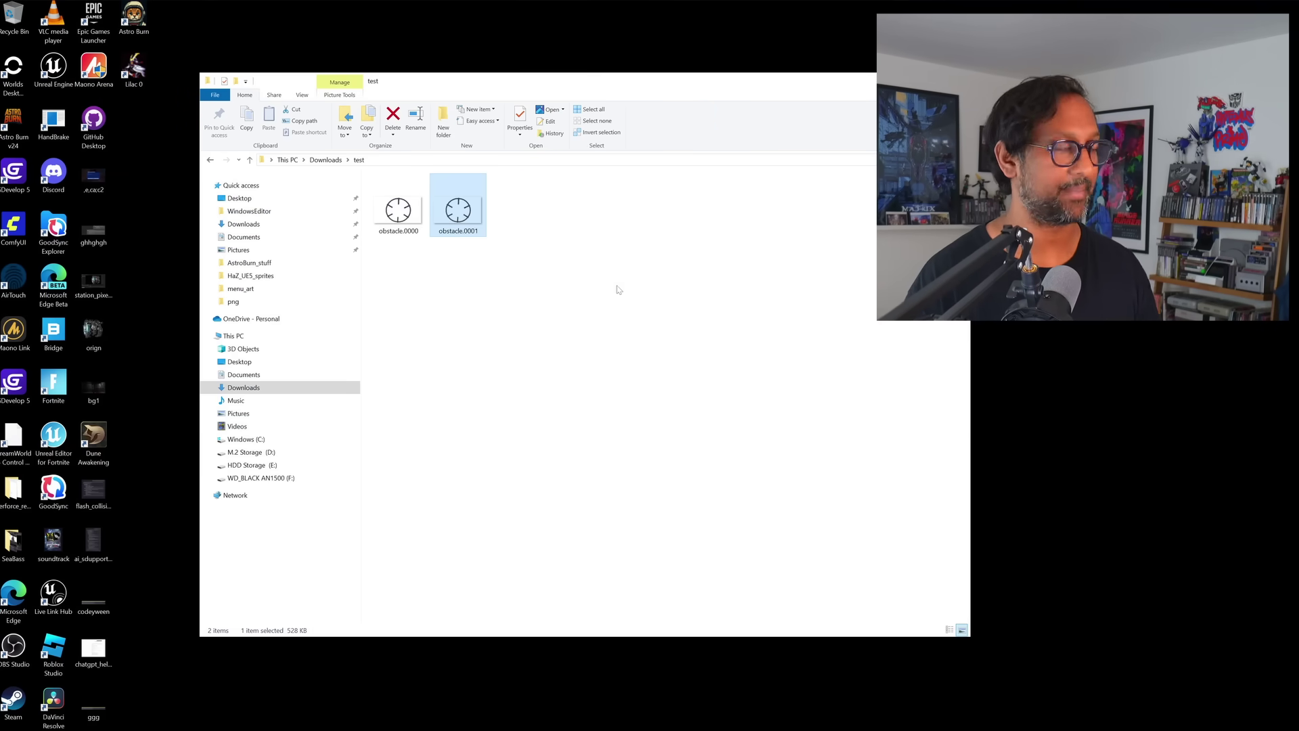
Open obstacle.0001 with Affinity Photo 2.
right_click(458, 212)
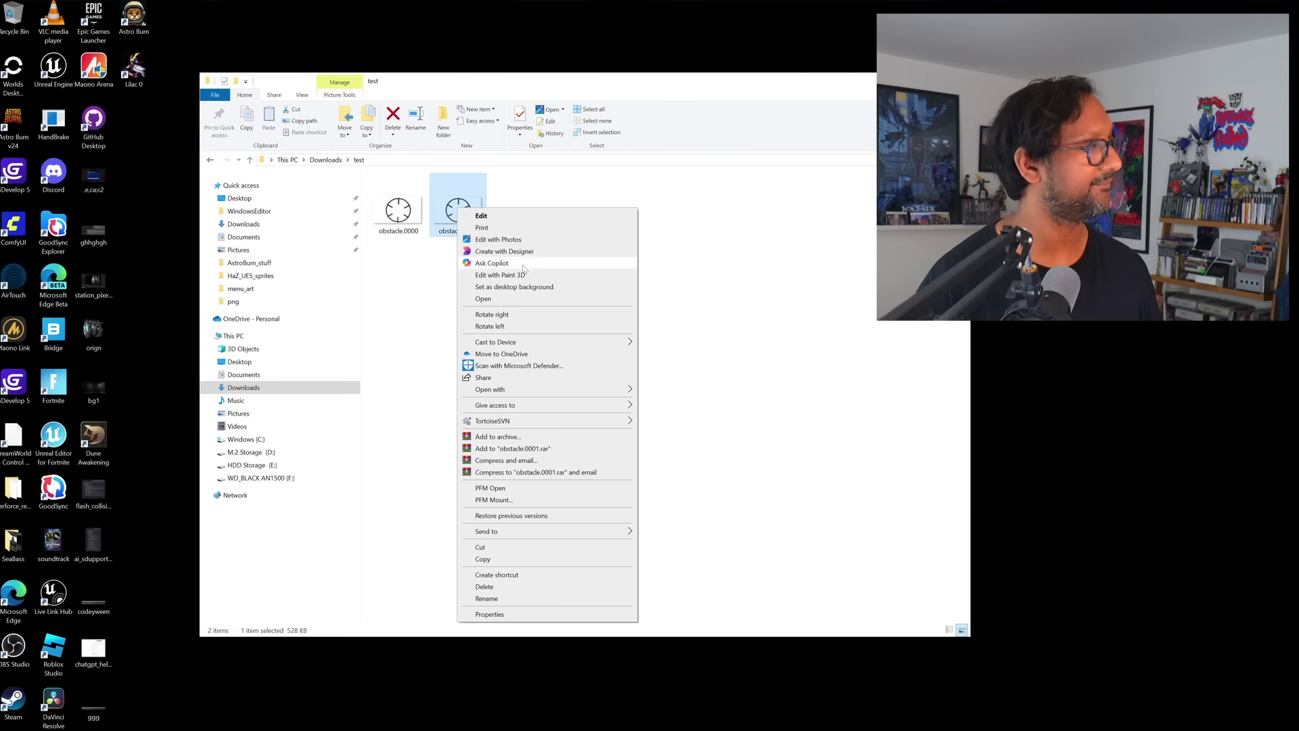
mouse_move(492, 394)
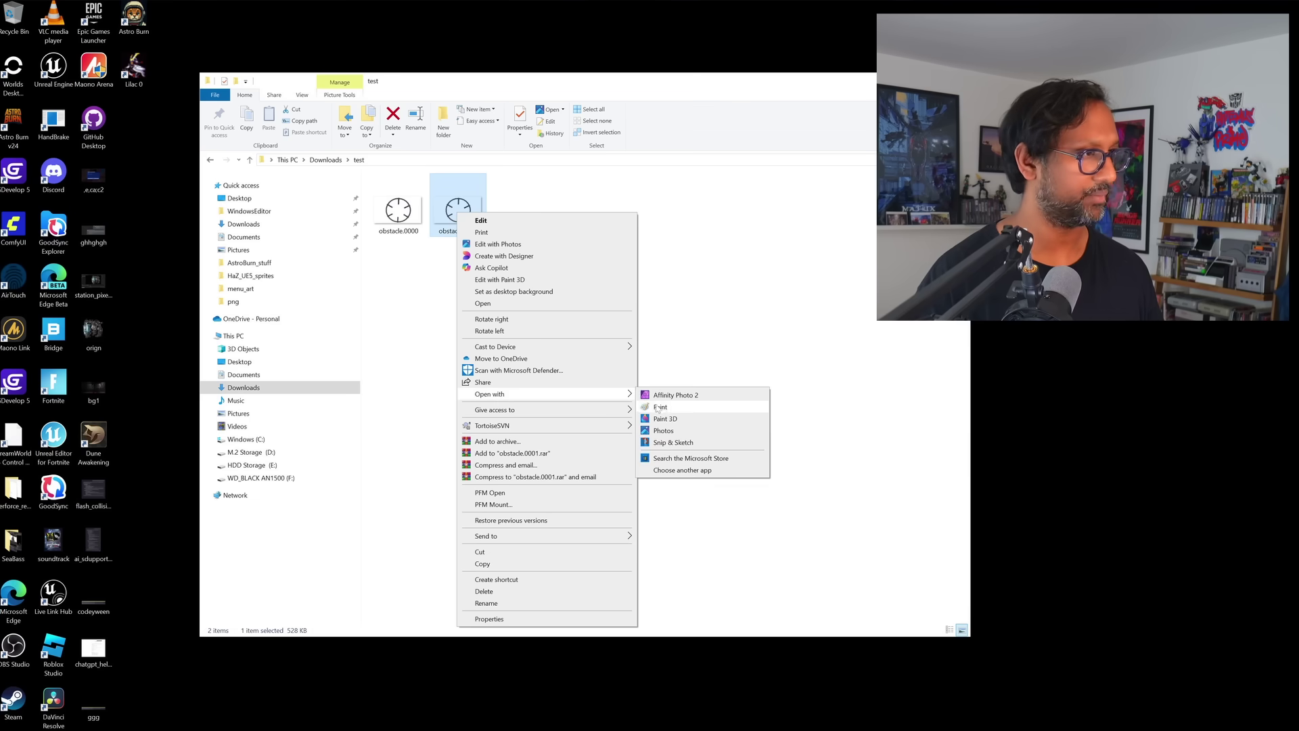
left_click(667, 399)
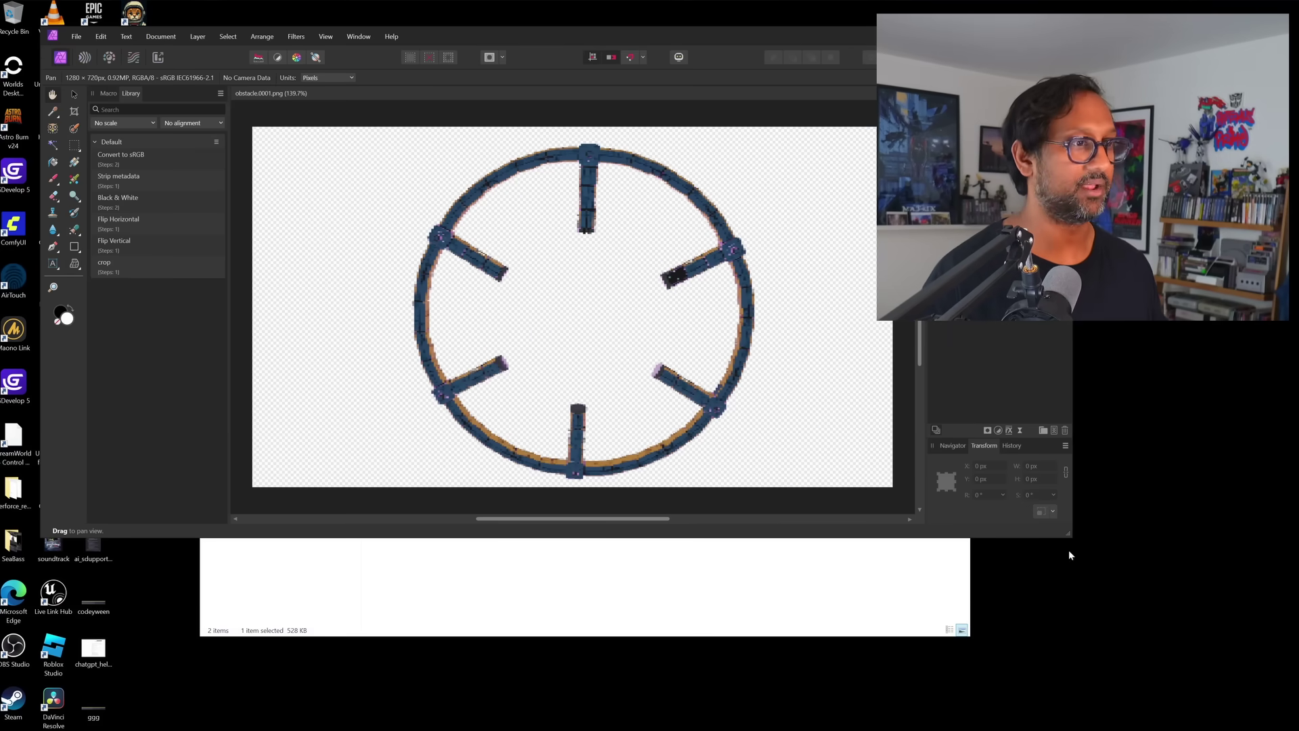
Maximize Affinity Photo and resize the document to 320 × 180 px using Nearest Neighbor.
key("super+Up")
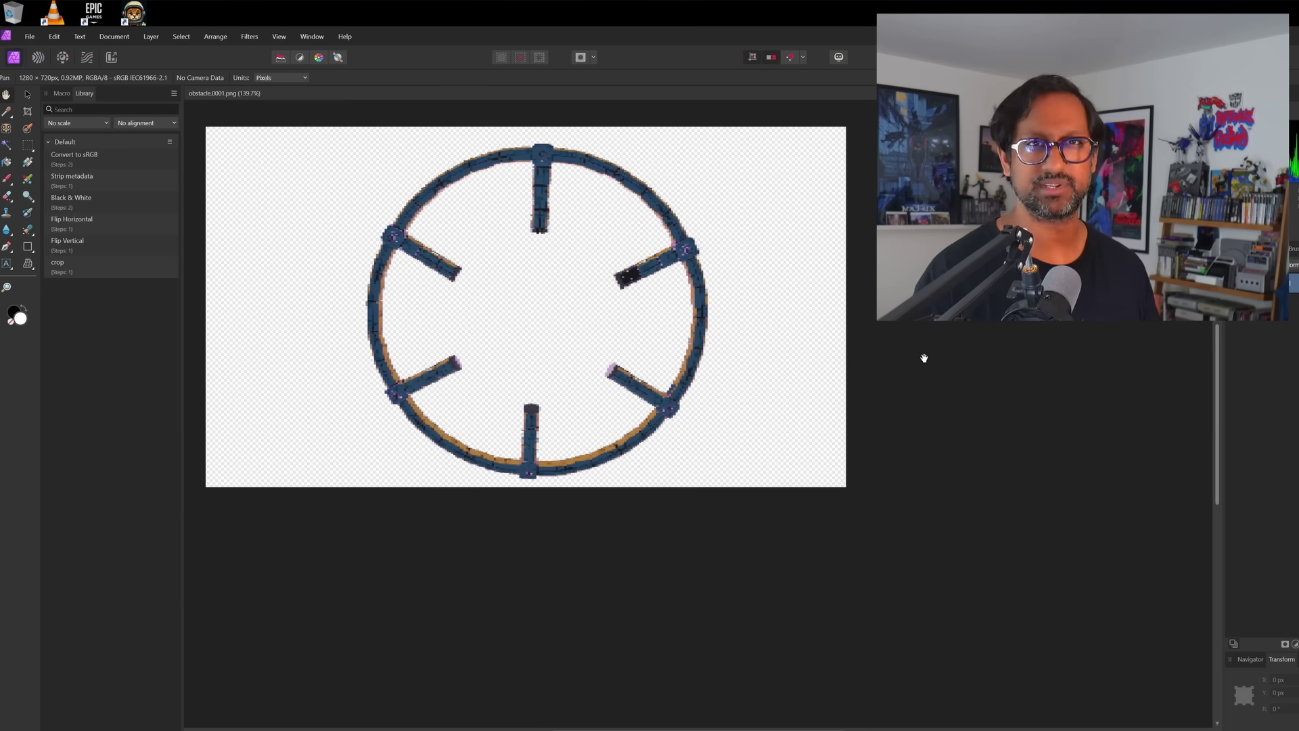
left_click(124, 37)
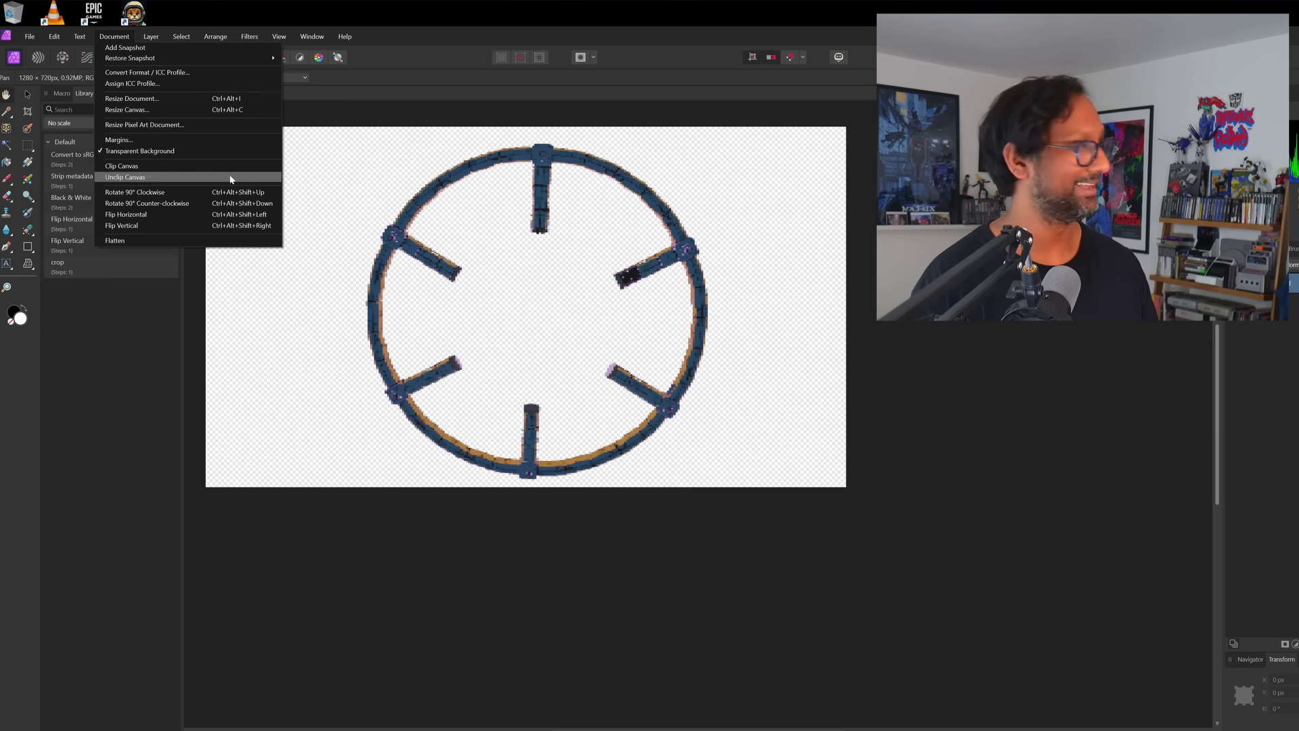
left_click(652, 354)
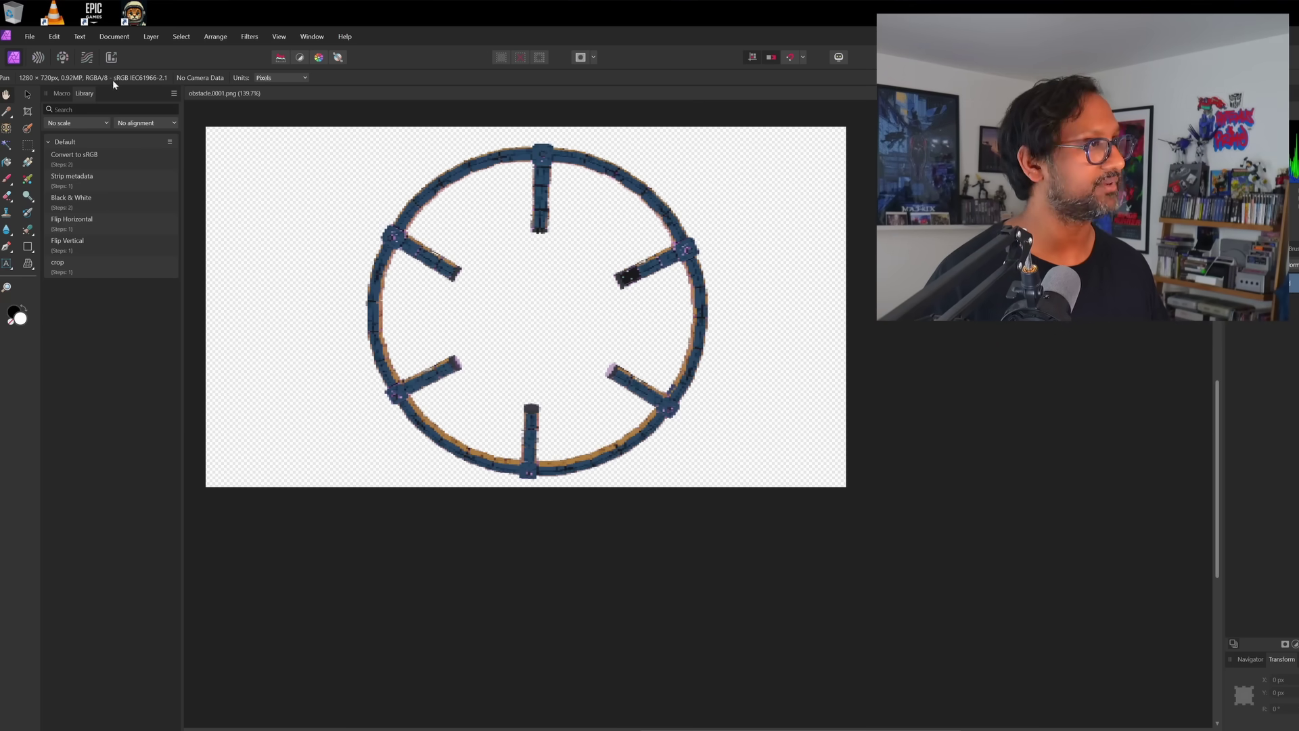
left_click(109, 39)
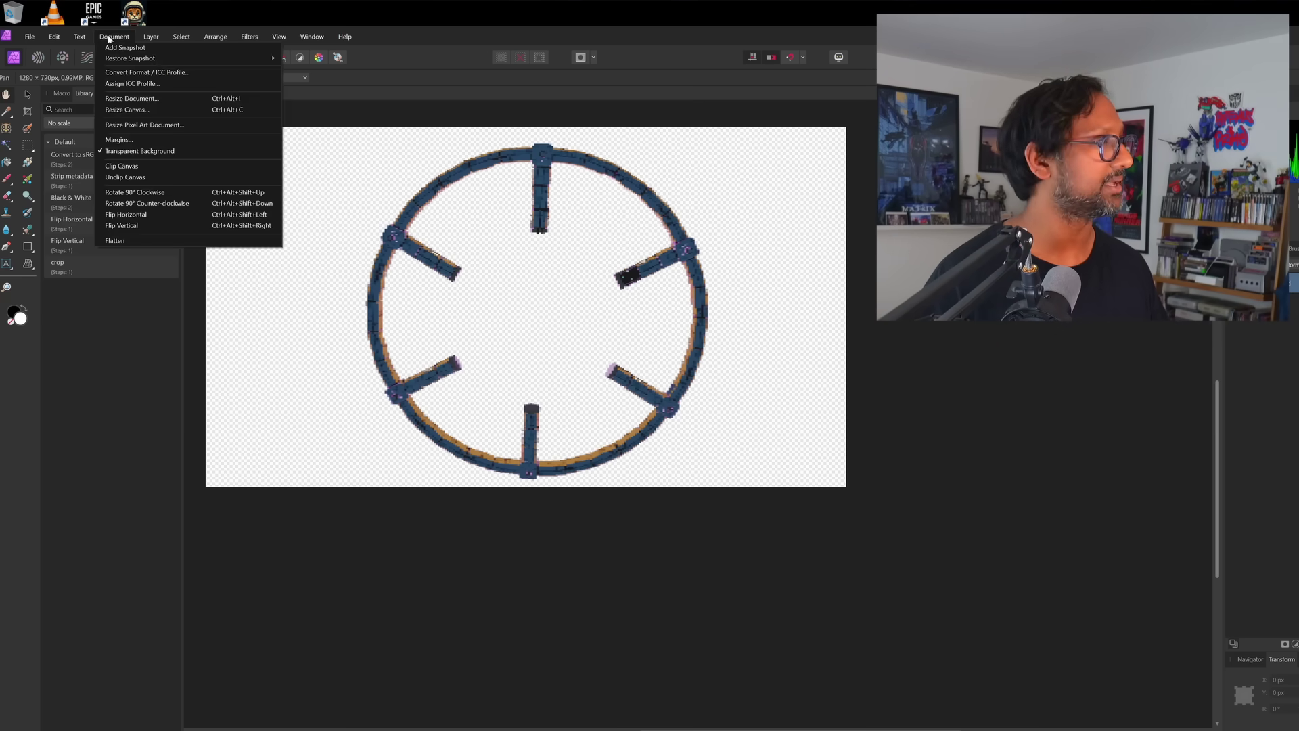
left_click(156, 102)
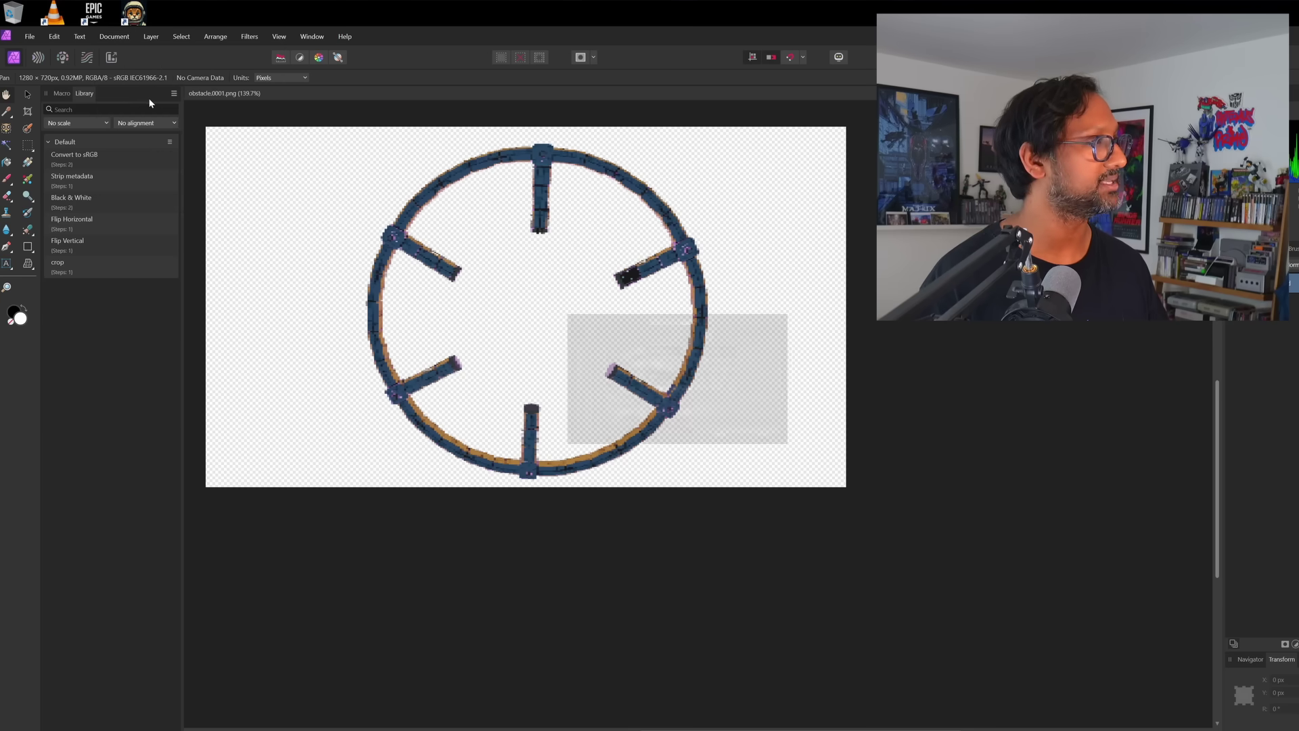
left_click(662, 353)
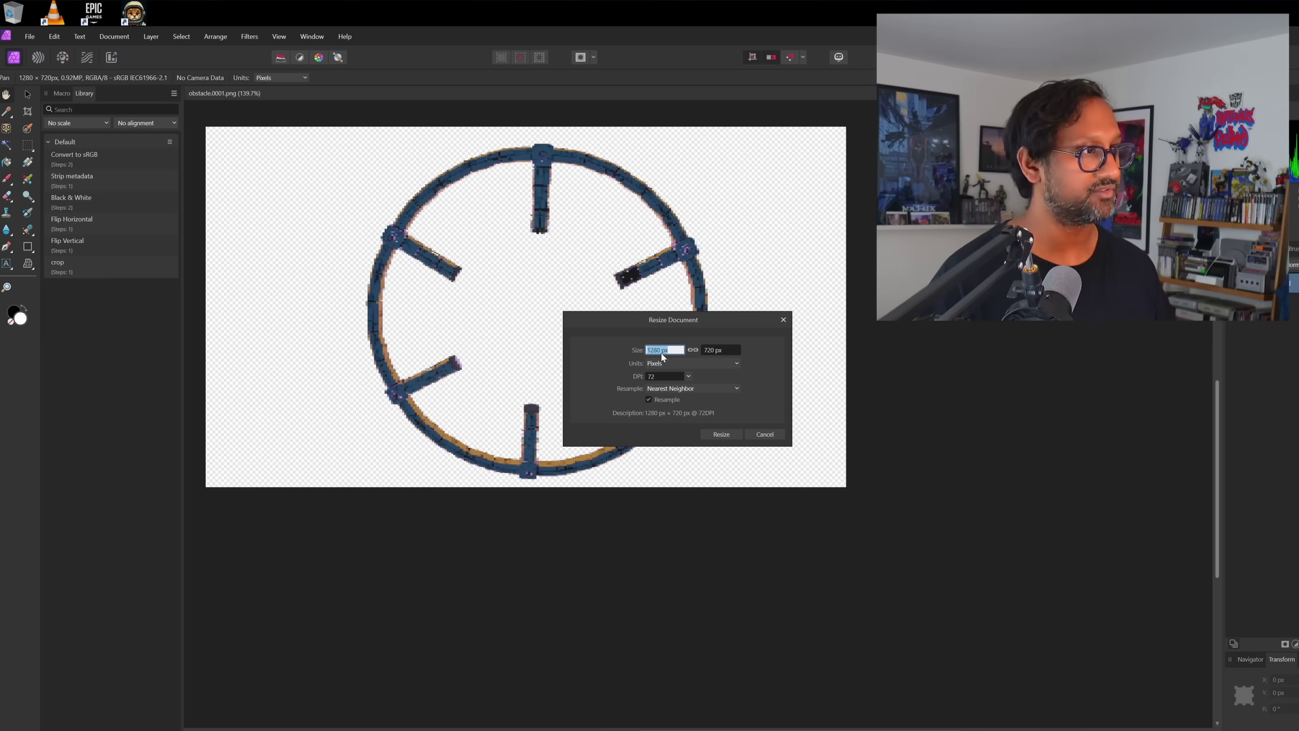
type("320")
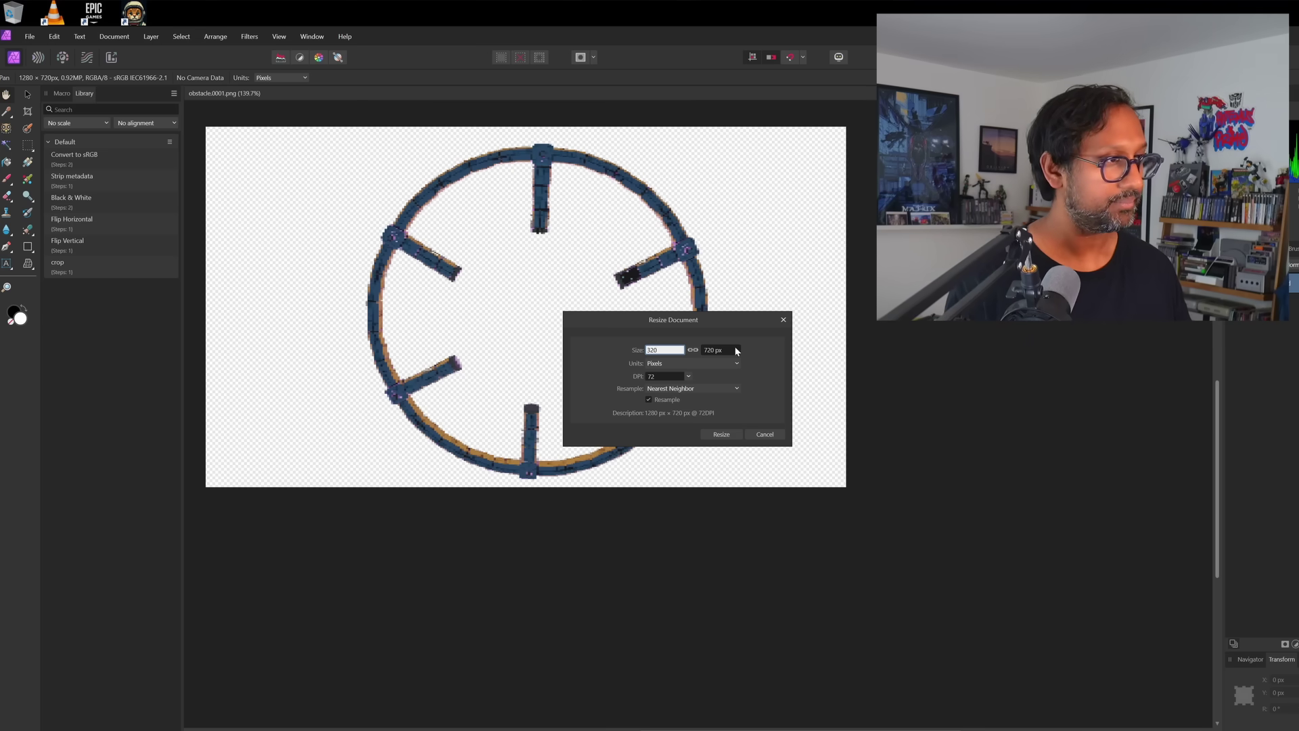
key("Tab")
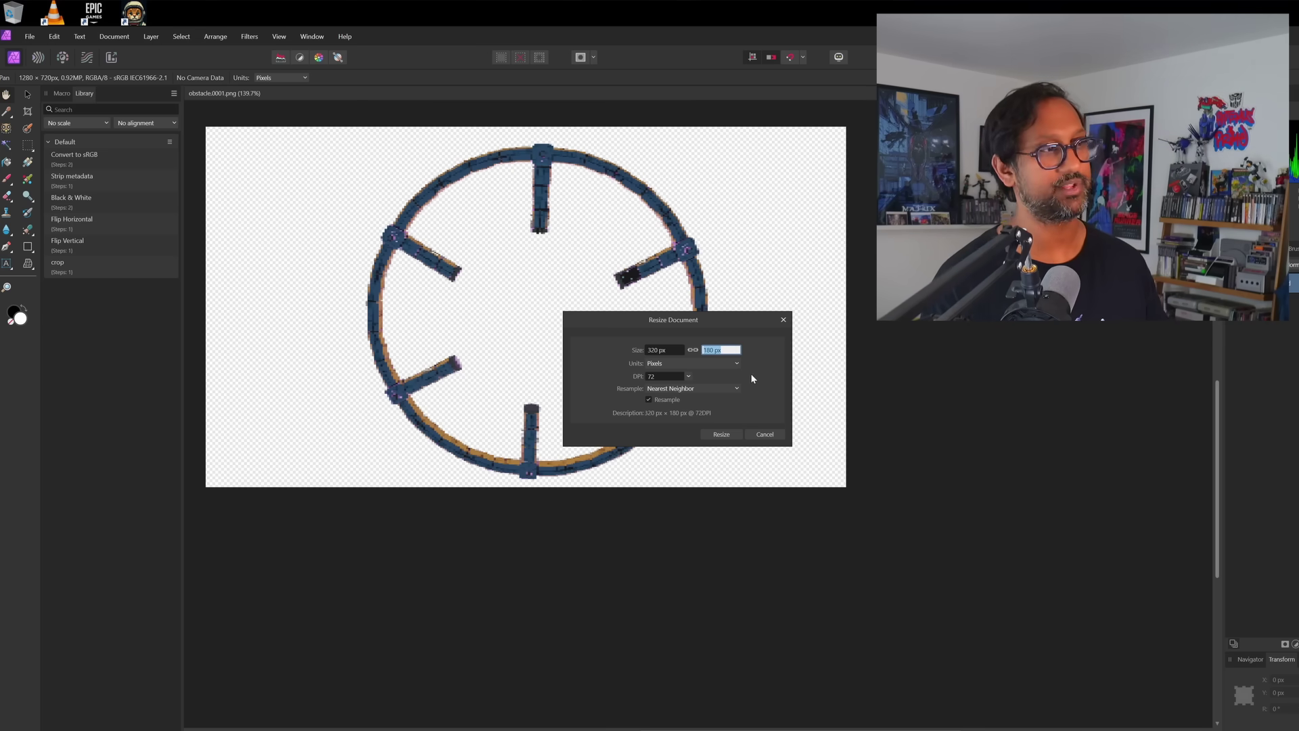
left_click(680, 389)
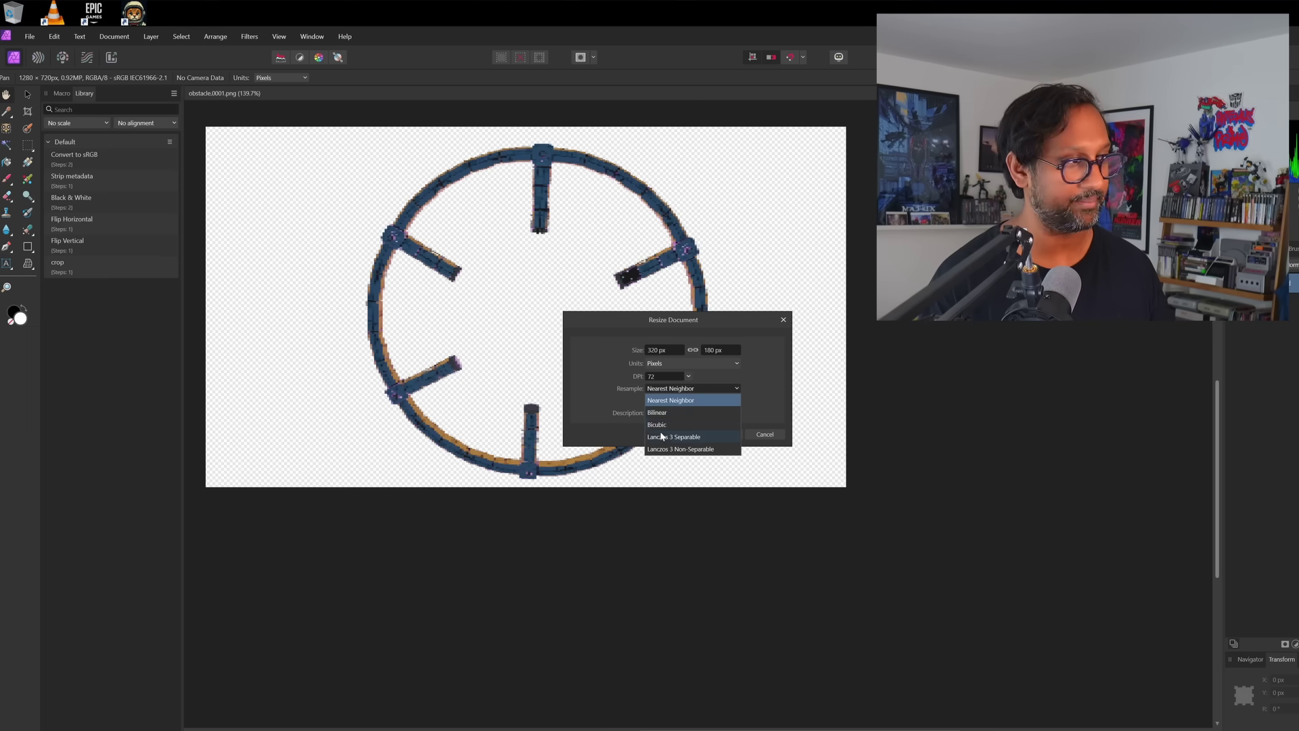
left_click(692, 401)
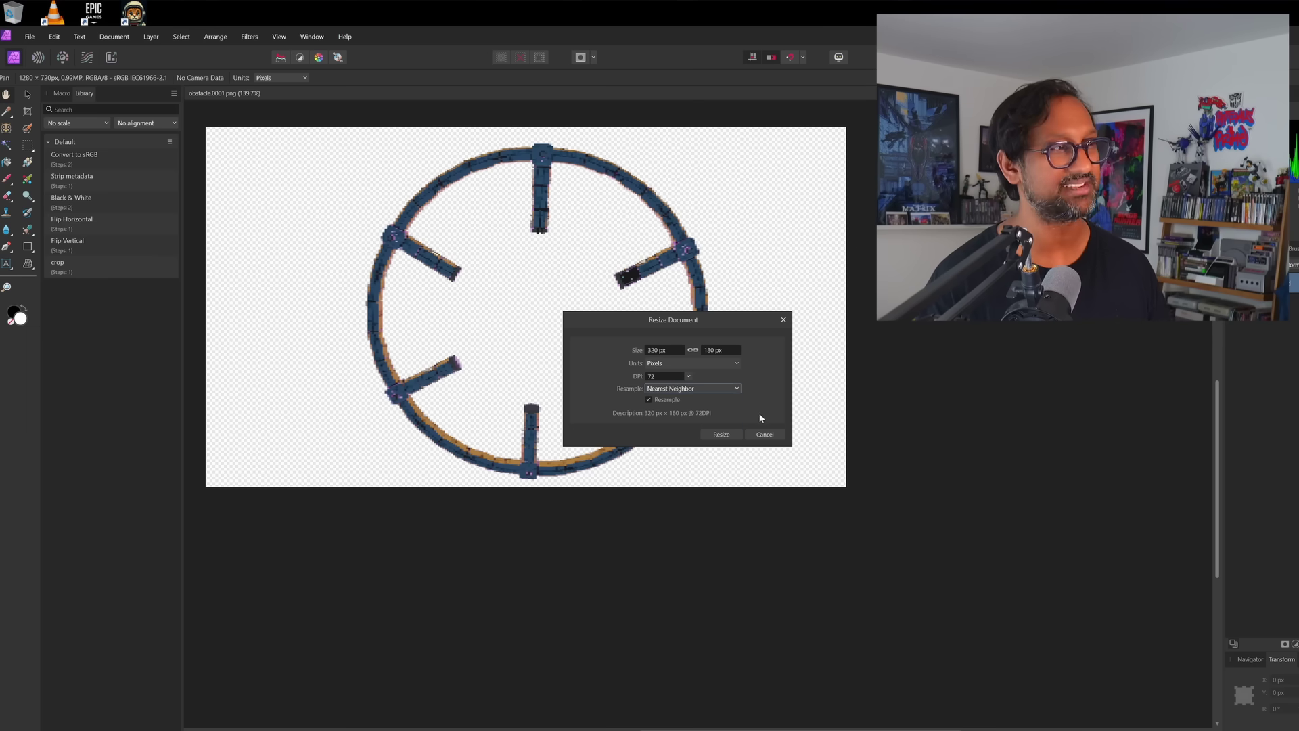
left_click(720, 436)
Crop the left, right, top and bottom edges in to the ring, leaving 173 × 172 px.
scroll(887, 516, "up", 3, "ctrl")
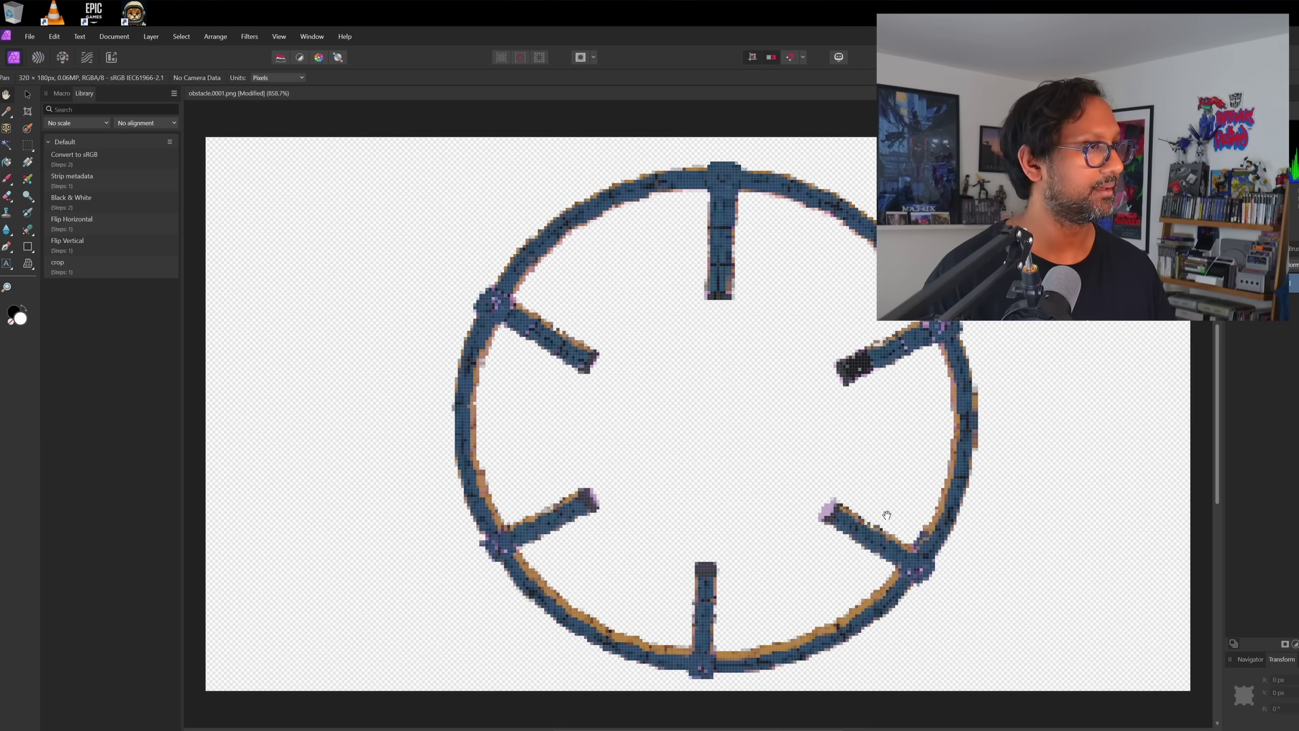
scroll(803, 270, "up", 2)
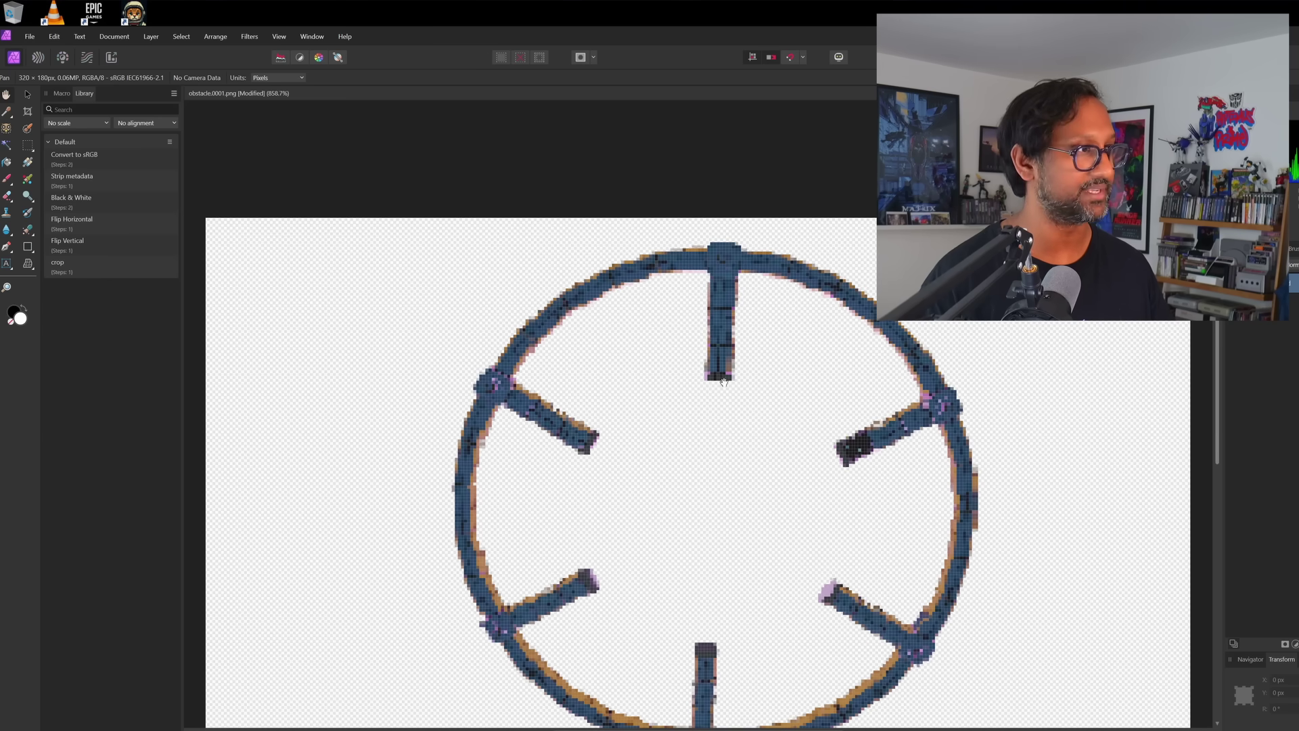
scroll(733, 302, "down", 1)
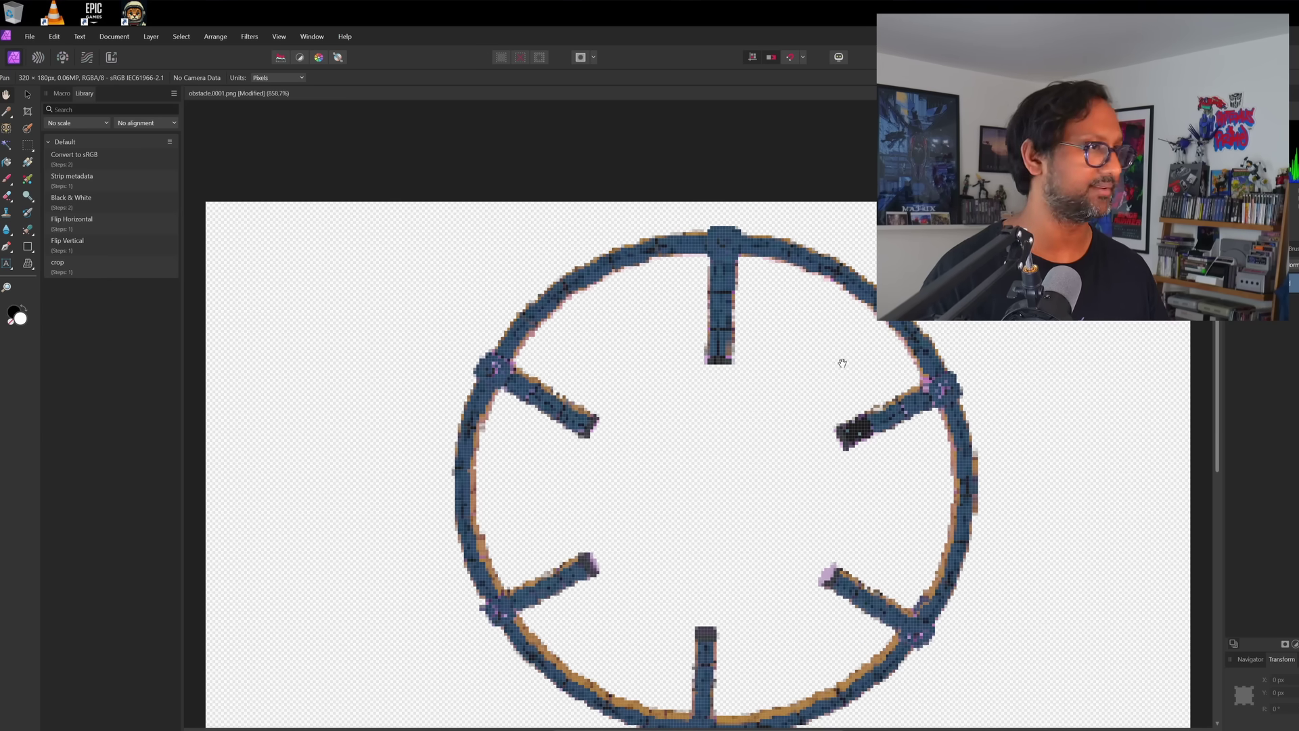
scroll(747, 343, "down", 2)
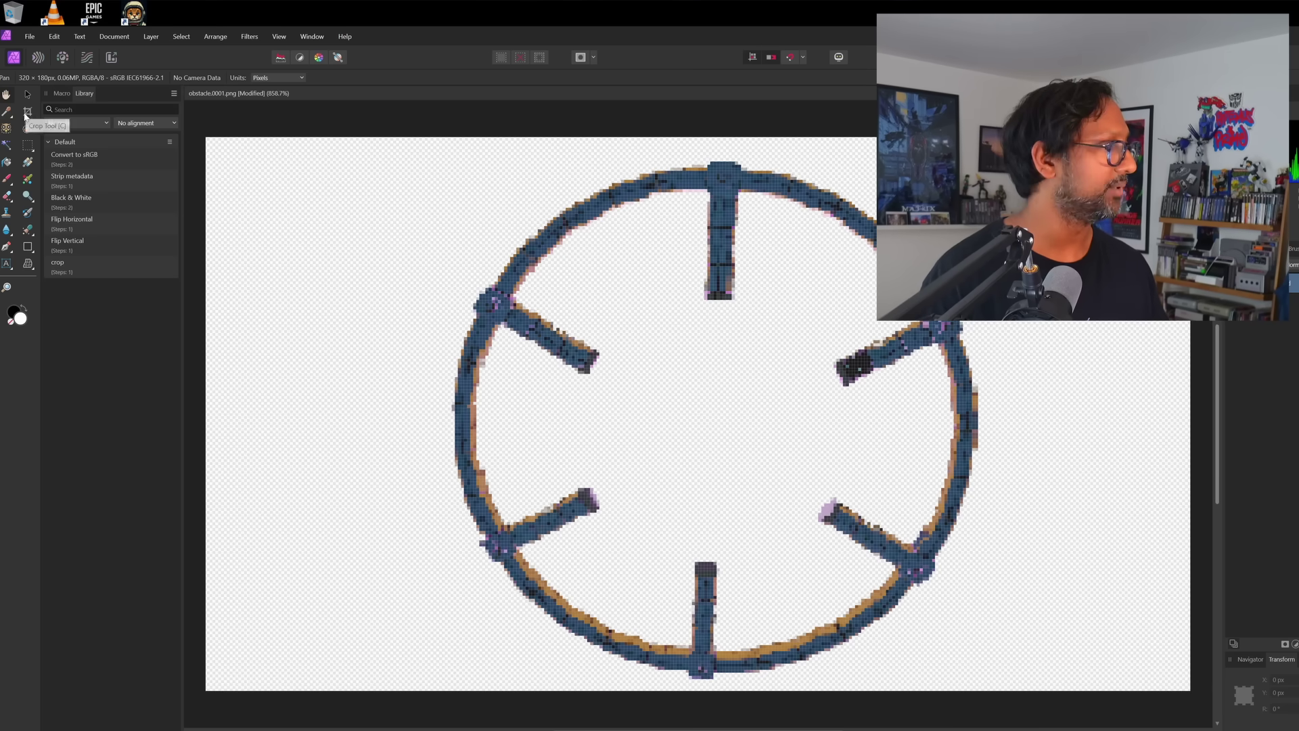
left_click(27, 114)
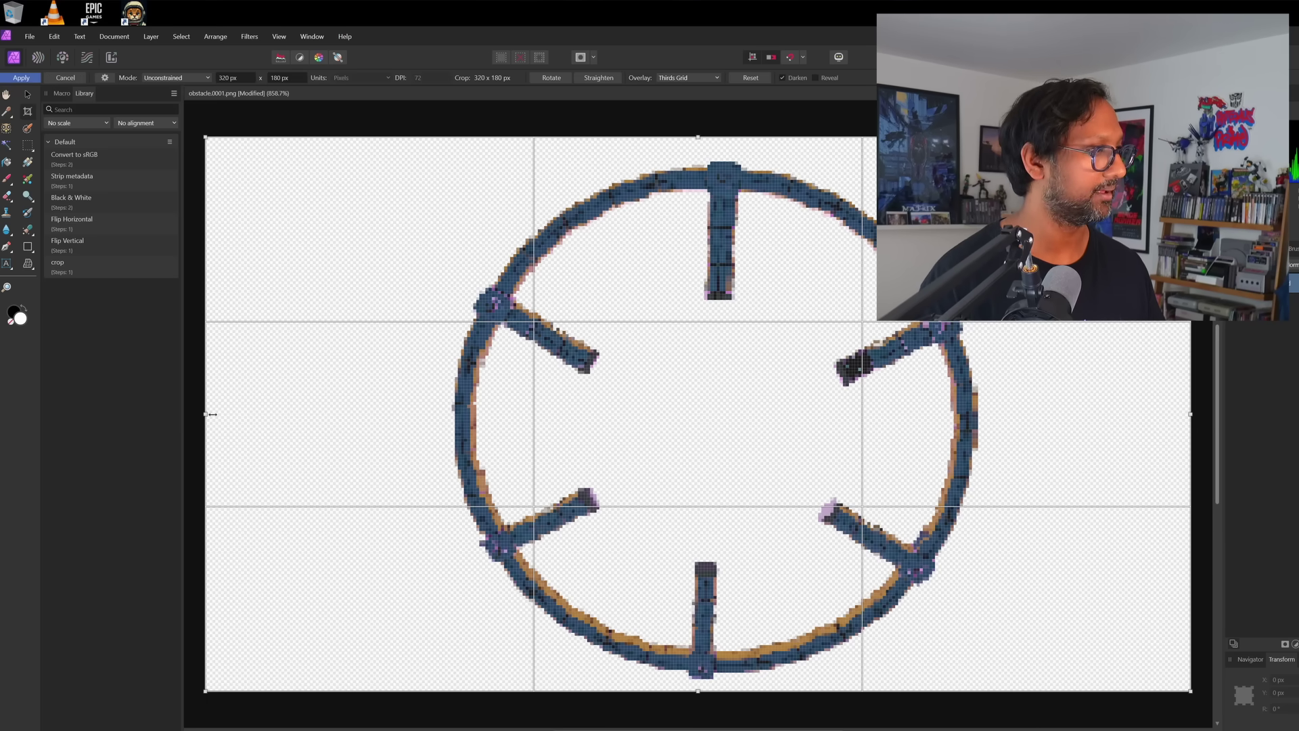
left_click_drag(212, 414, 451, 406)
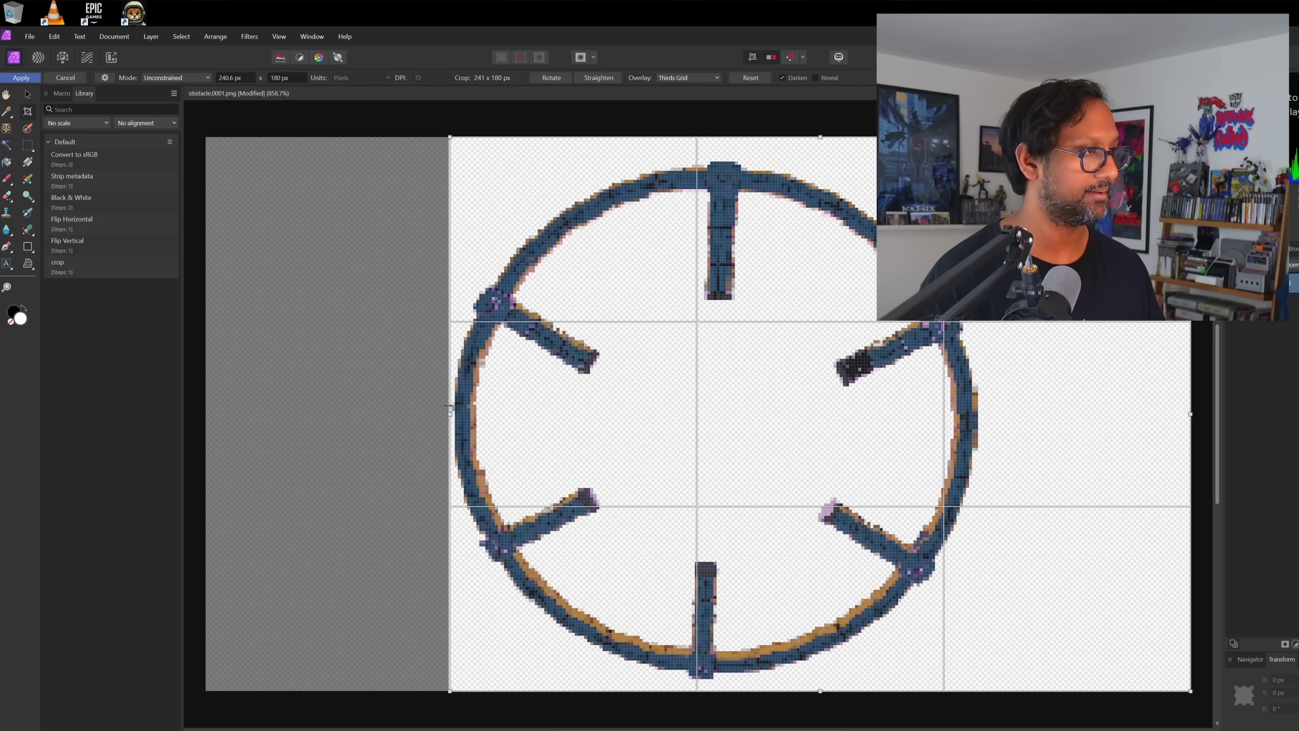
left_click_drag(1189, 416, 980, 418)
left_click_drag(716, 138, 716, 156)
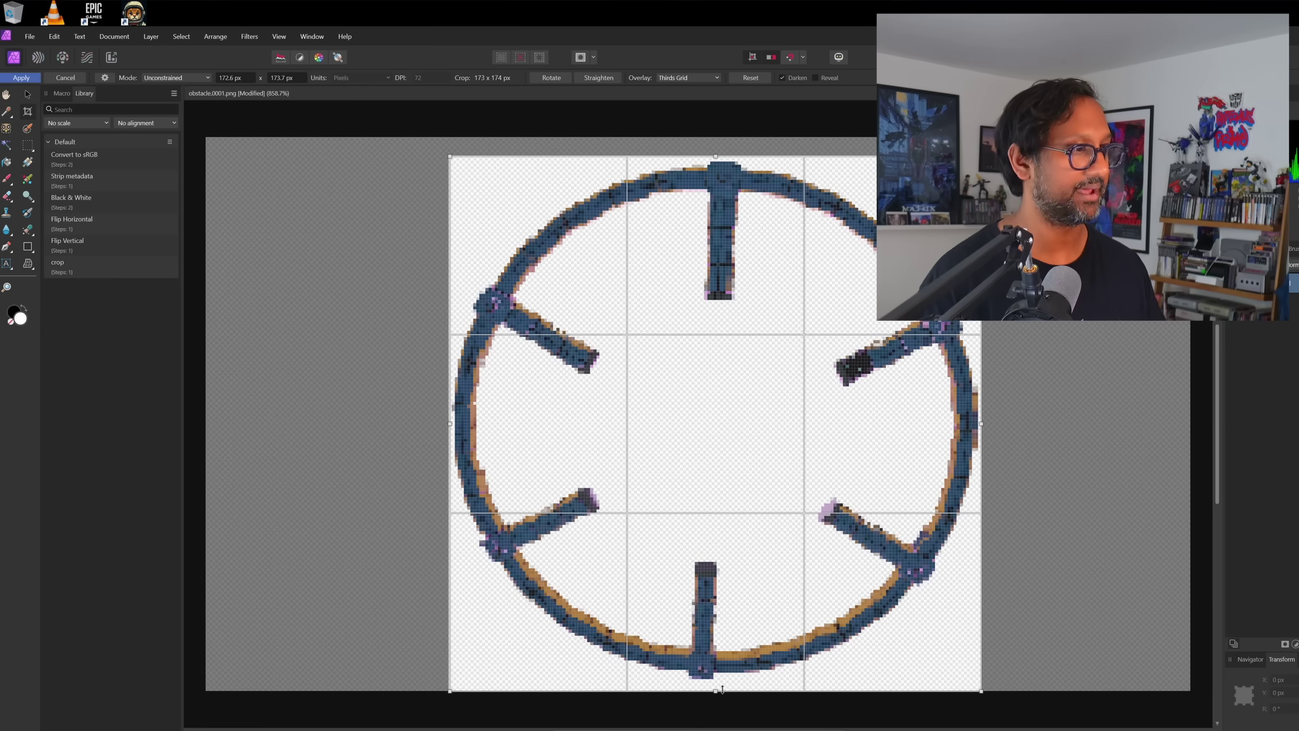
left_click_drag(716, 691, 718, 685)
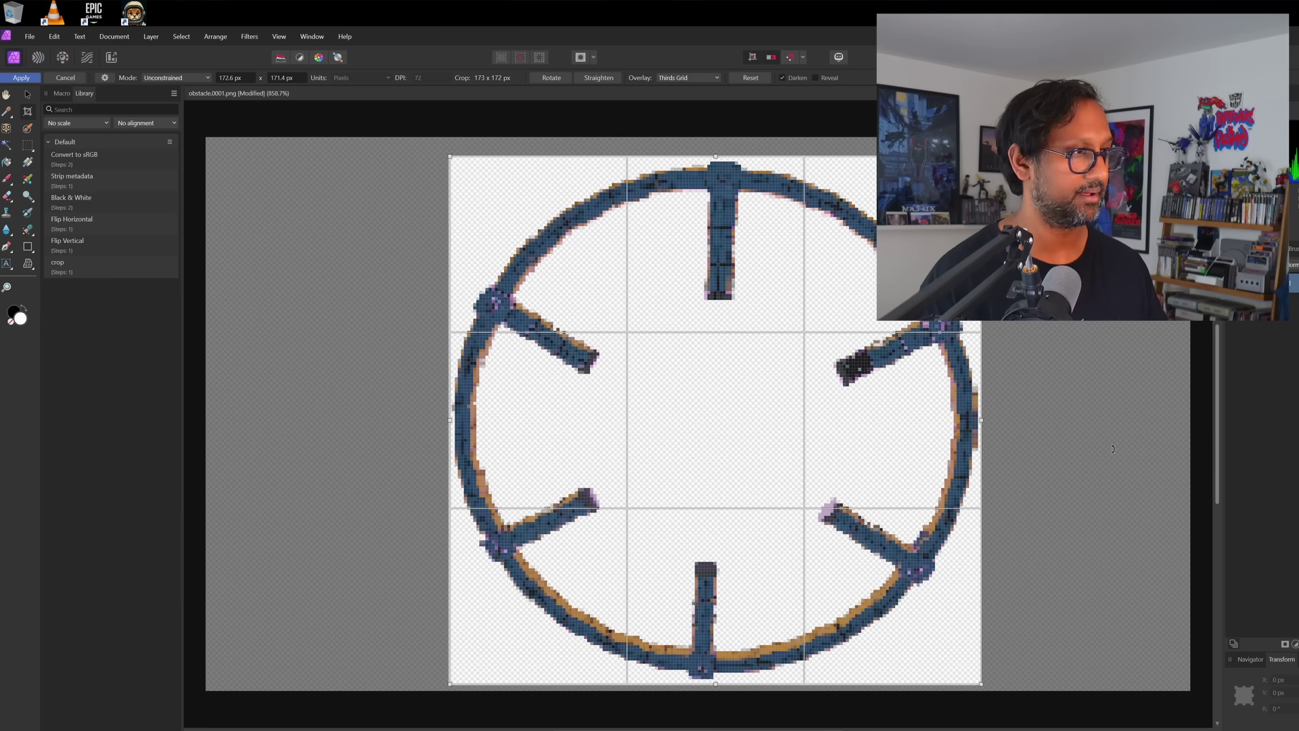
key("h")
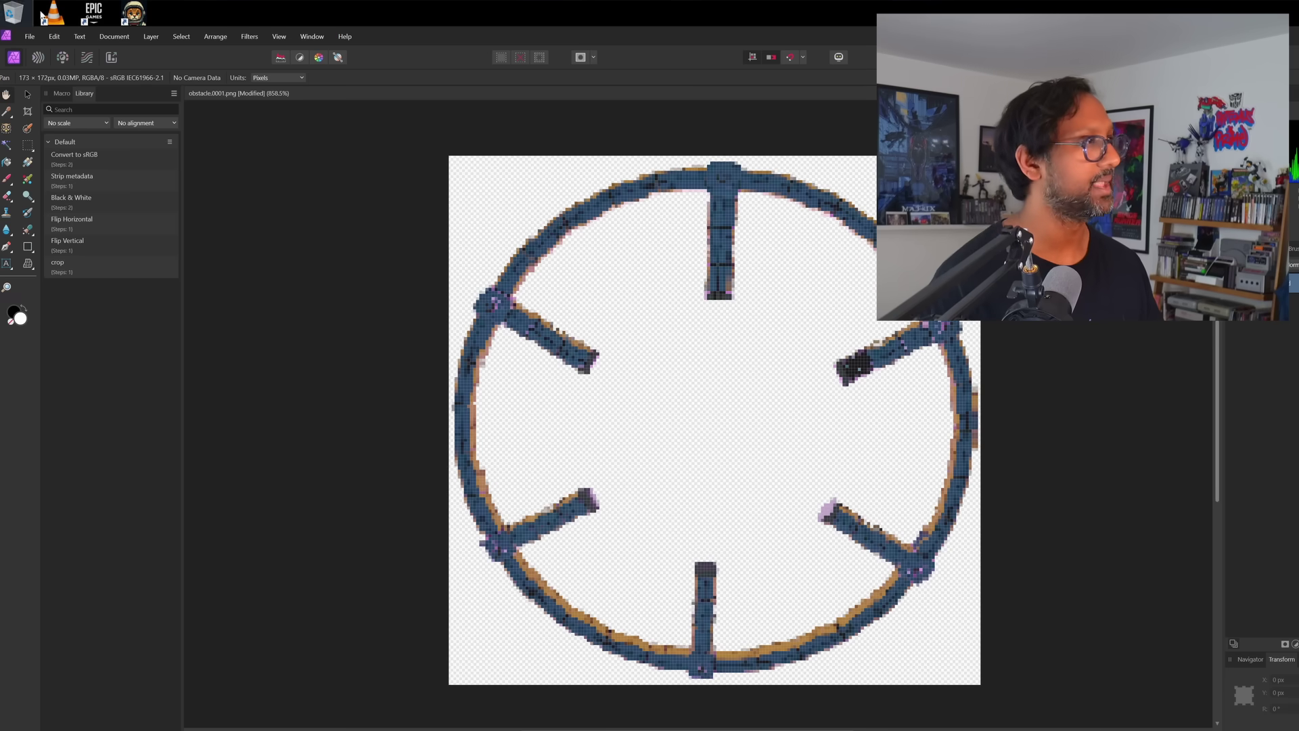
Export the image as PNG with Nearest Neighbor resampling and the document's pixel format.
left_click(30, 38)
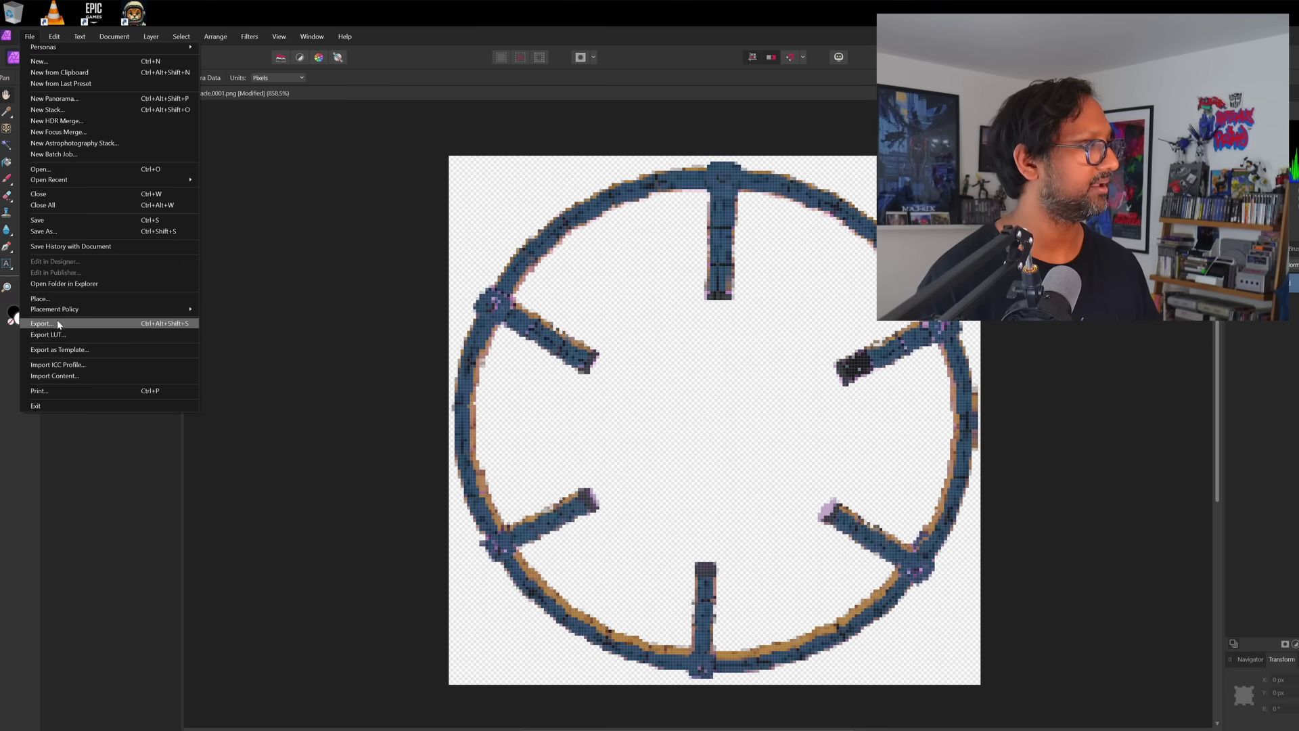
left_click(81, 324)
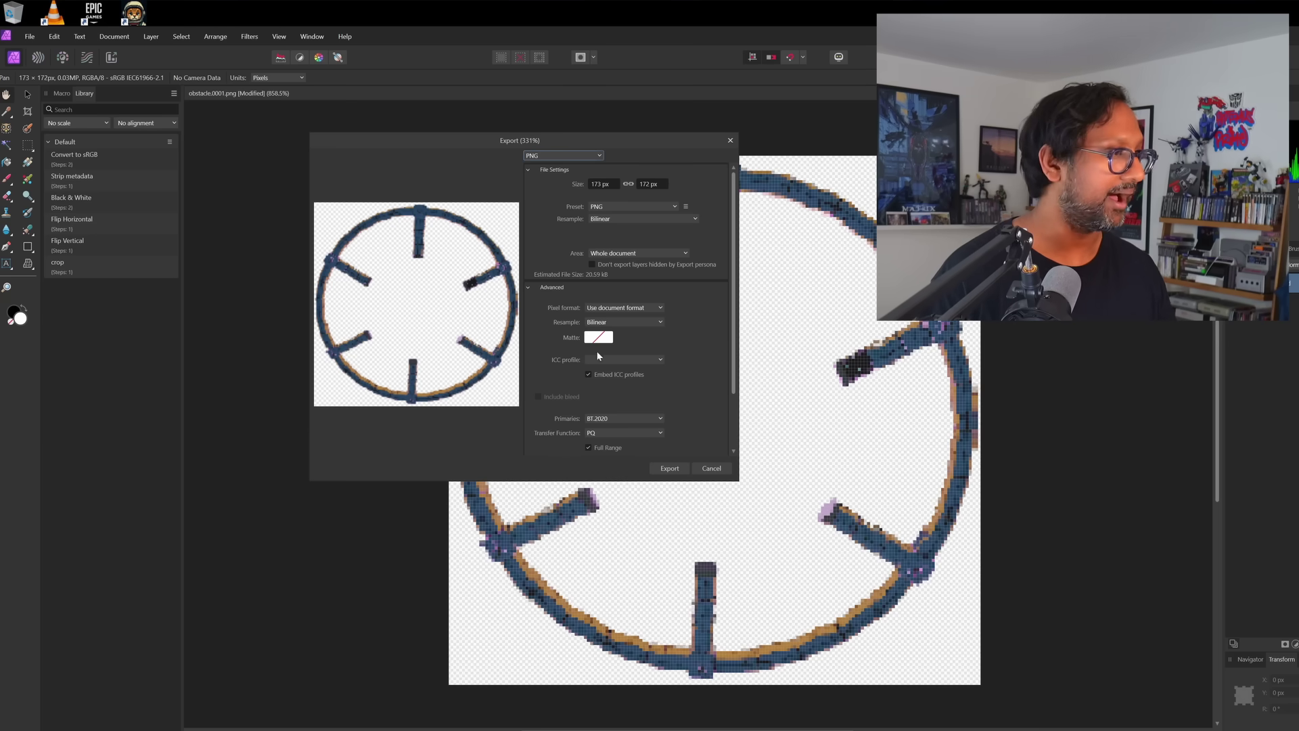
left_click(597, 219)
left_click(619, 231)
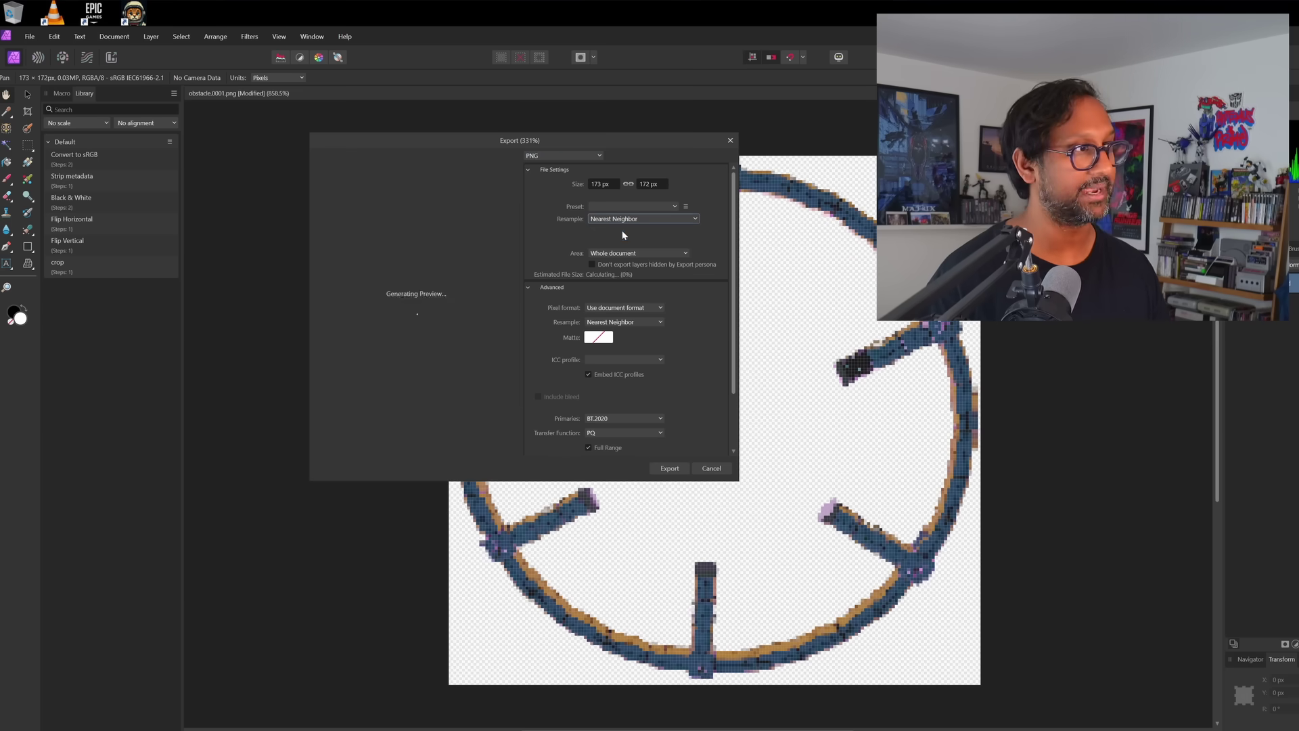
left_click(622, 309)
left_click(679, 309)
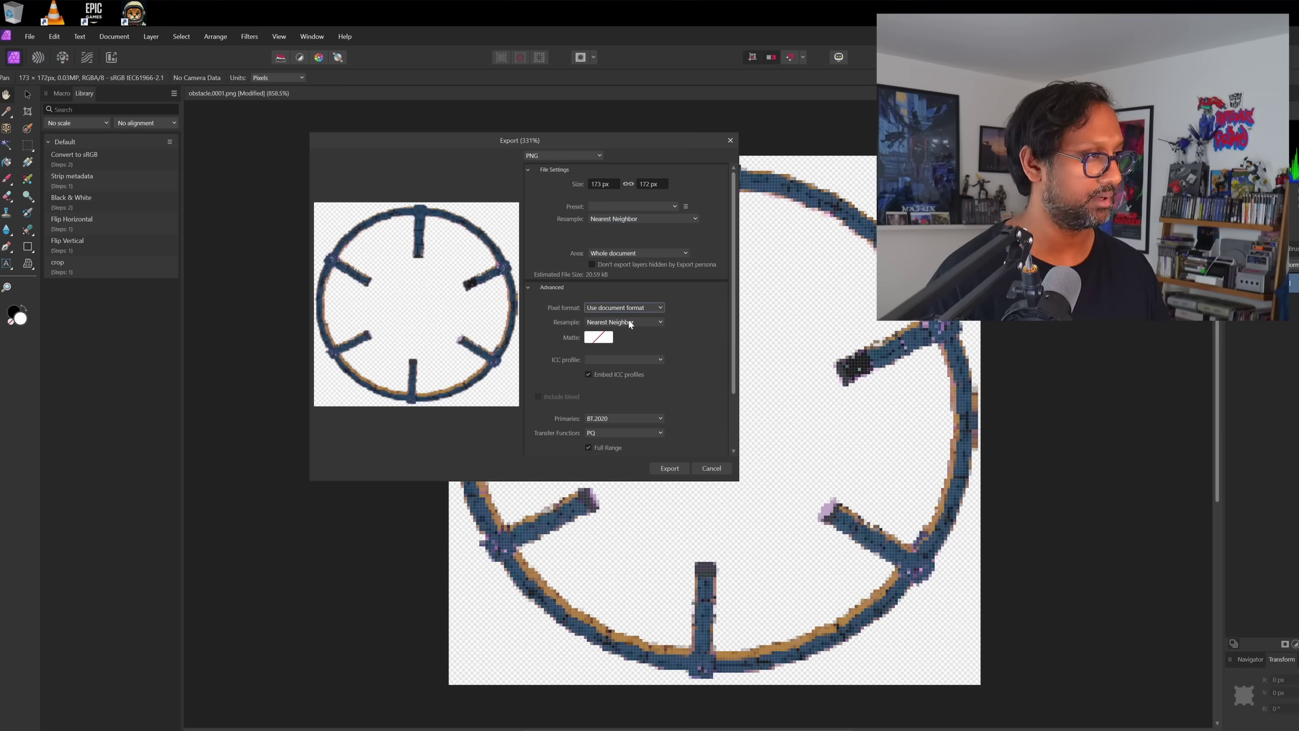
left_click(680, 470)
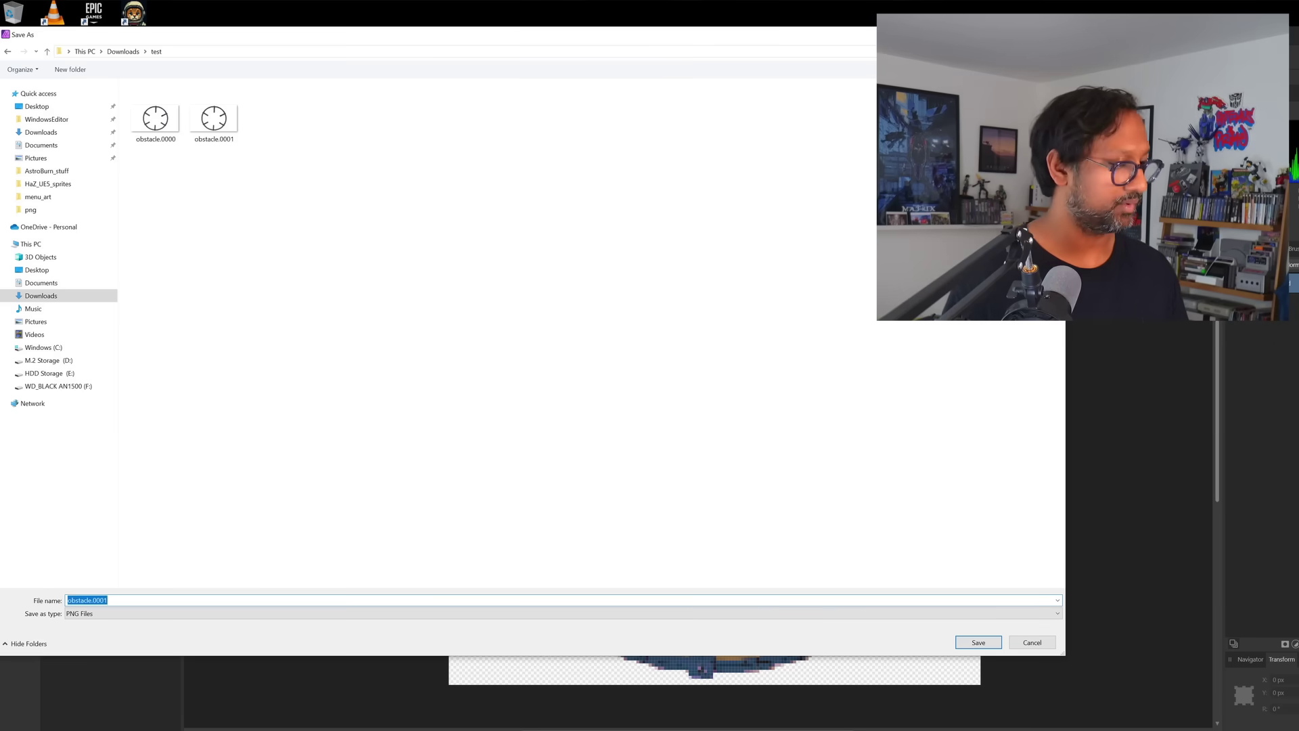
Save the PNG as obstacle_sprite in Downloads\test and switch to GDevelop.
key("End")
key("BackSpace")
key("BackSpace")
type("_")
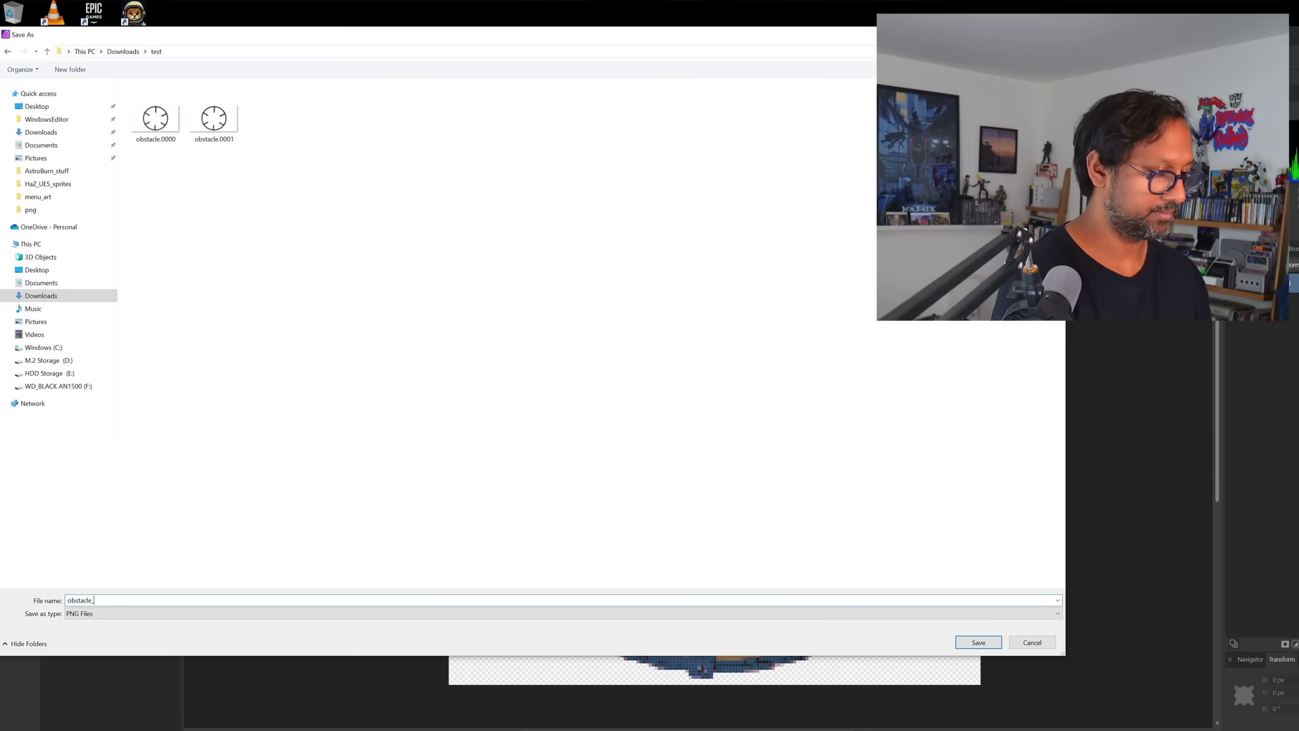
key("BackSpace")
key("BackSpace")
key("BackSpace")
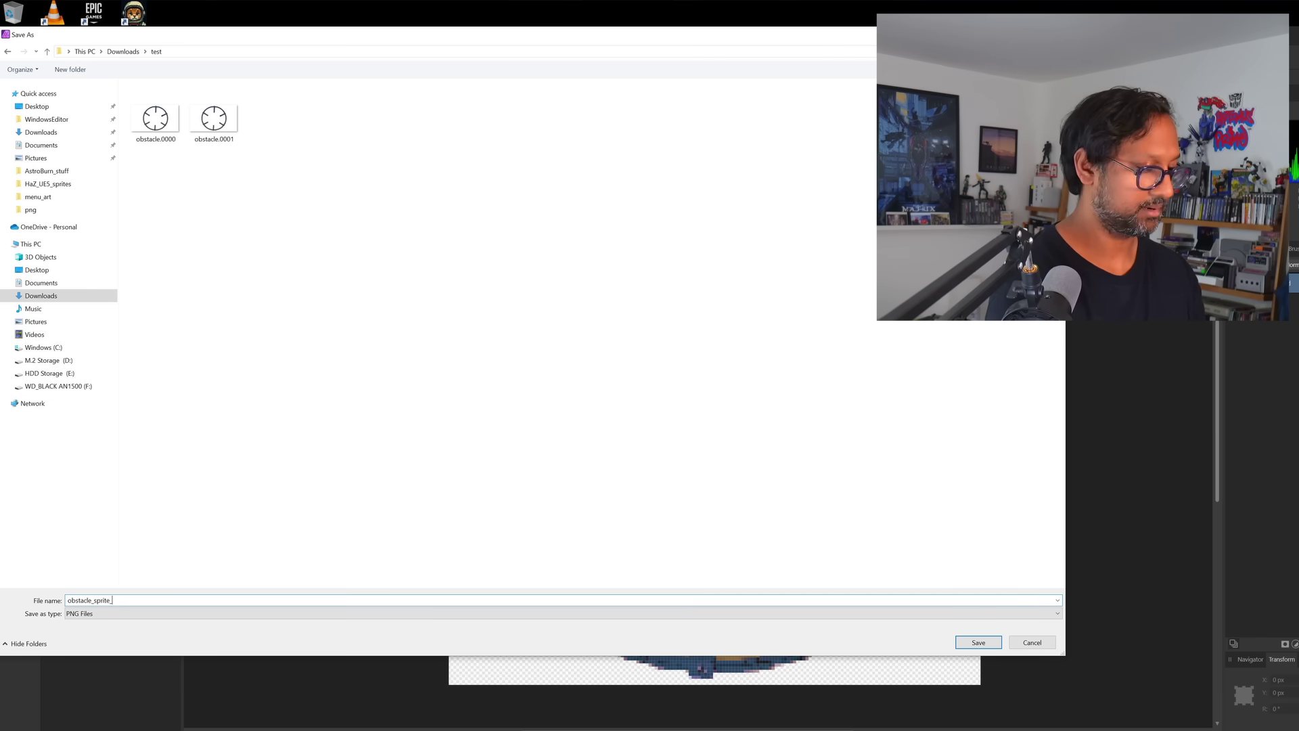
key("Return")
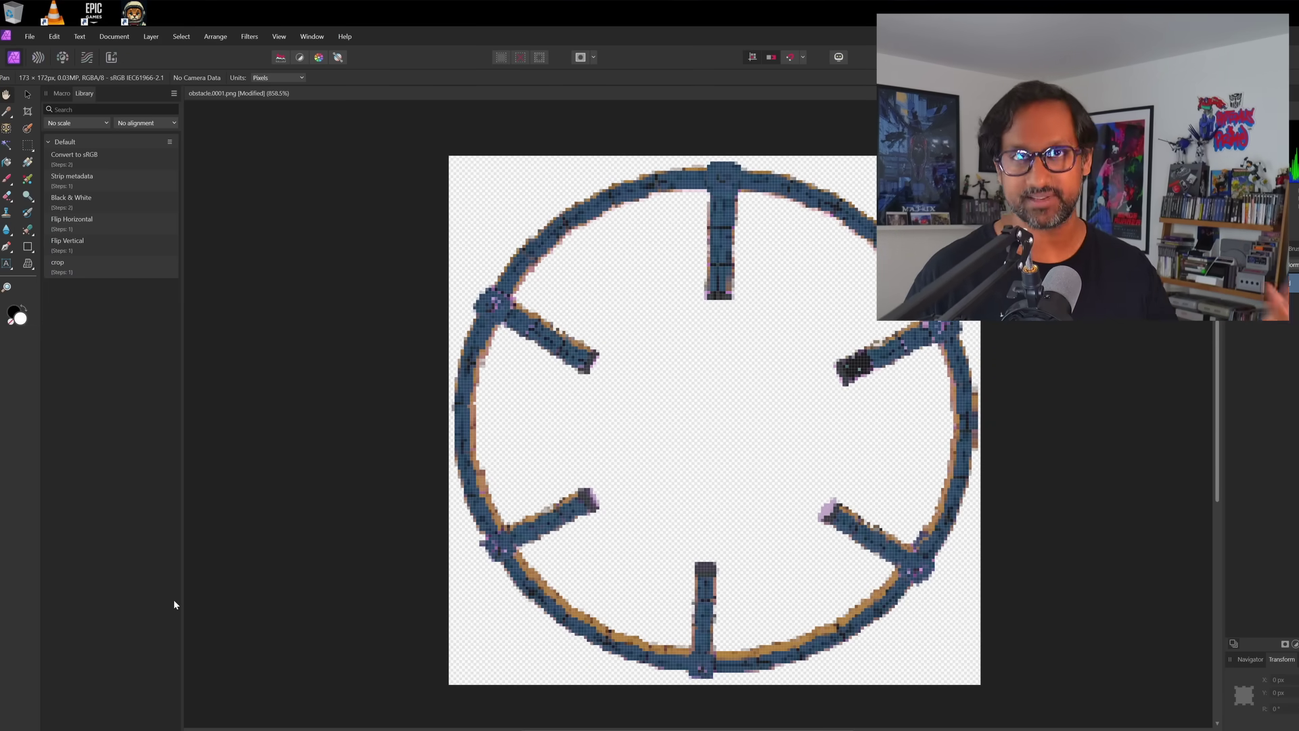
key("alt+Tab")
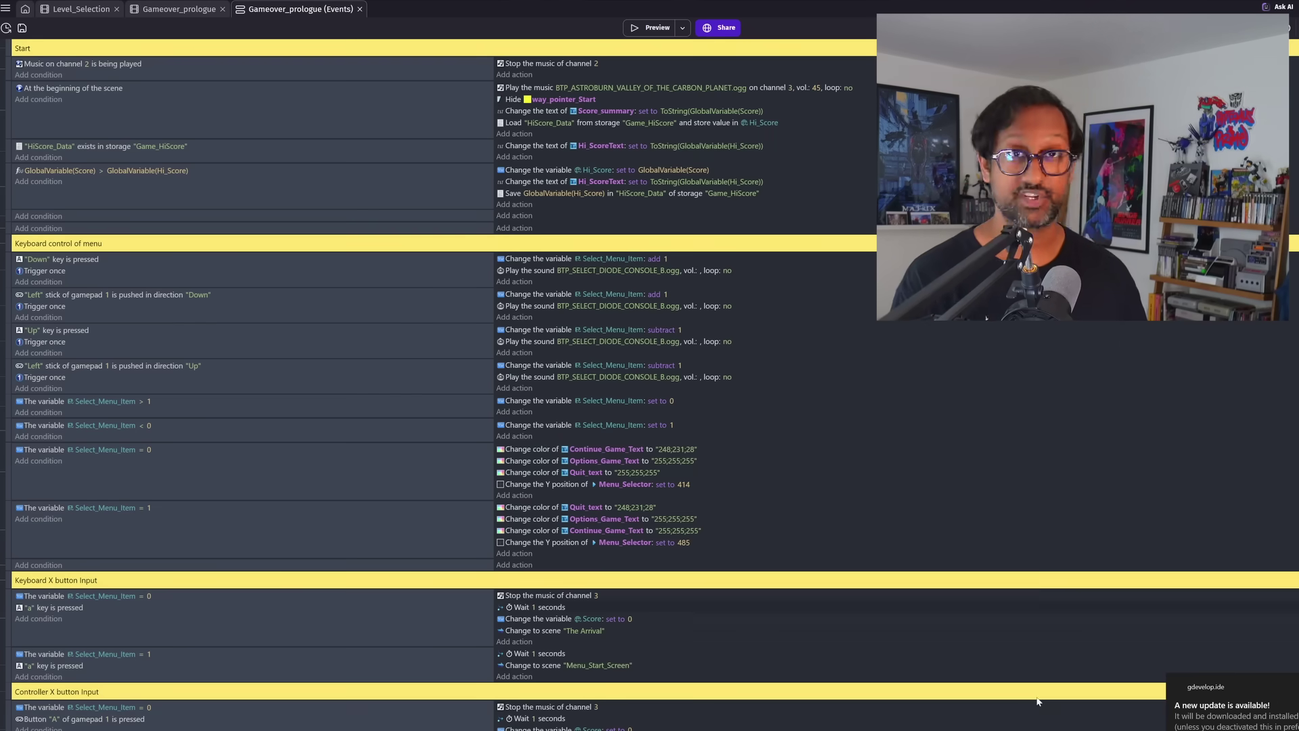
Close the Gameover_prologue and Level_Selection tabs and open Base Scene from the project manager.
left_click(360, 9)
left_click(224, 9)
left_click(116, 9)
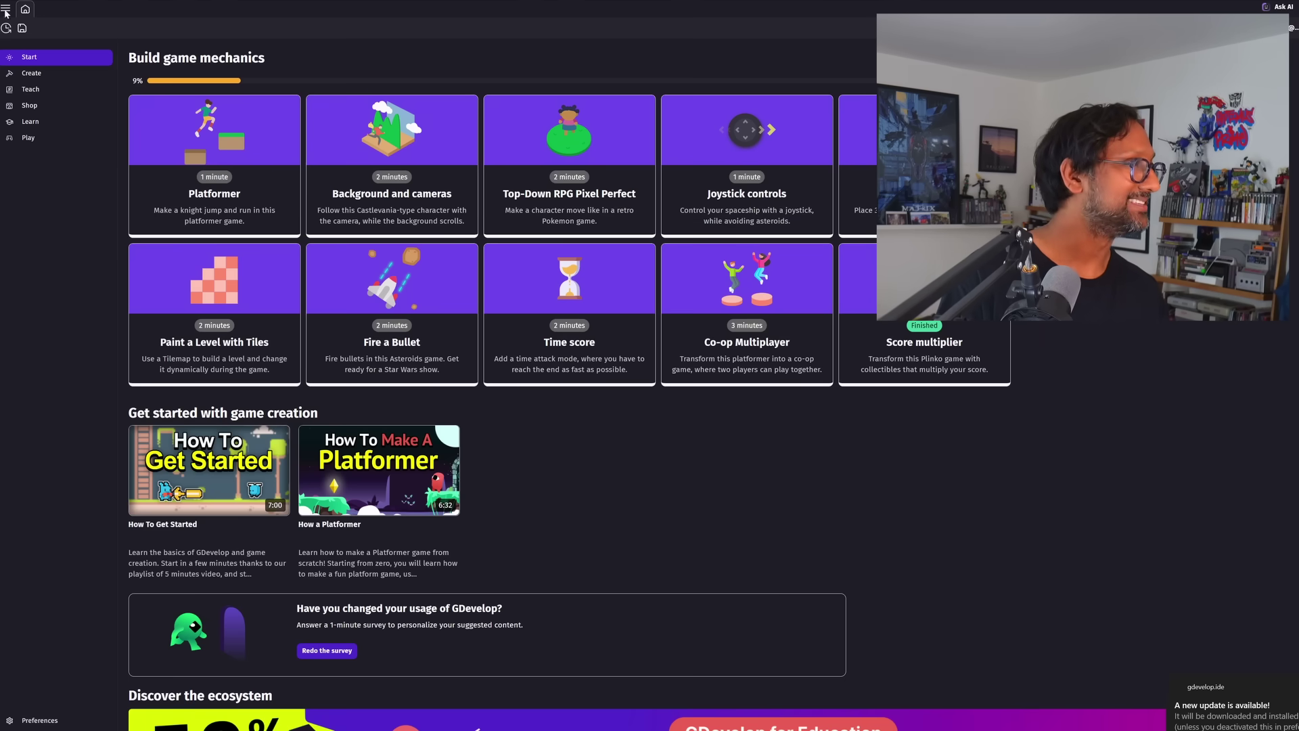
left_click(5, 8)
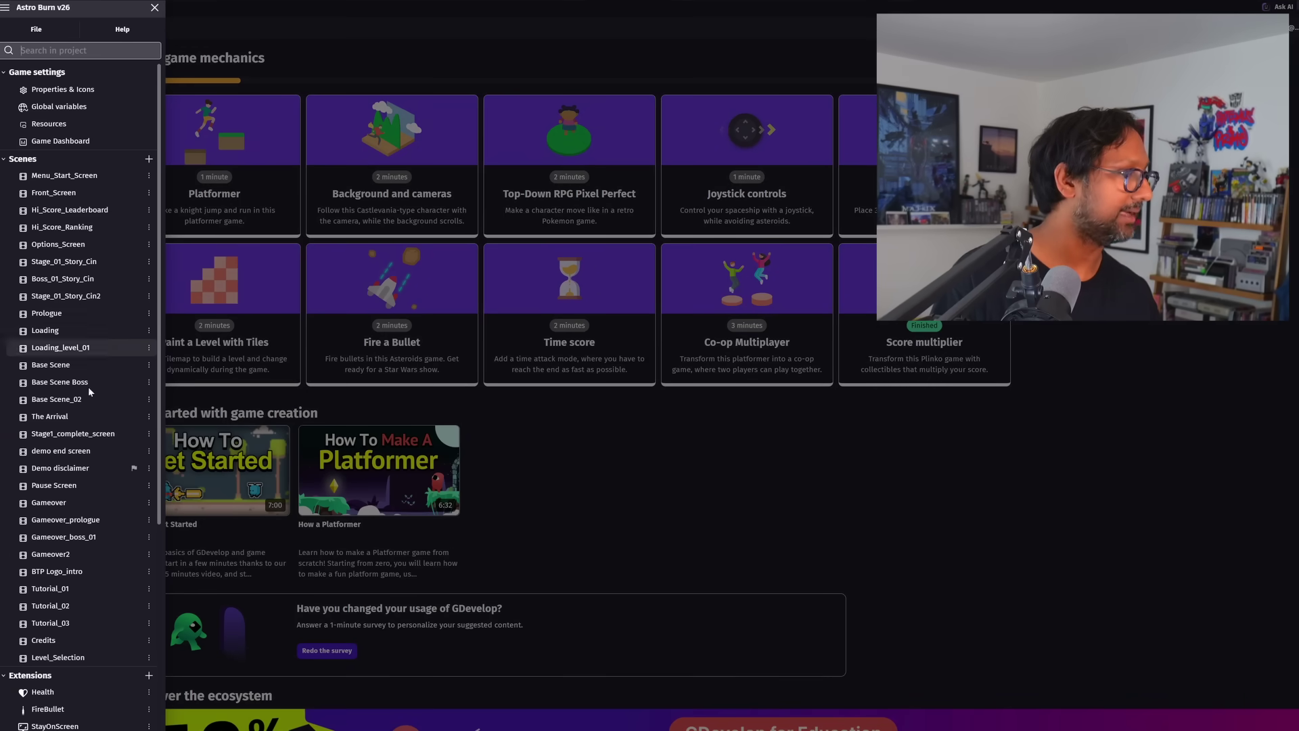
double_click(21, 366)
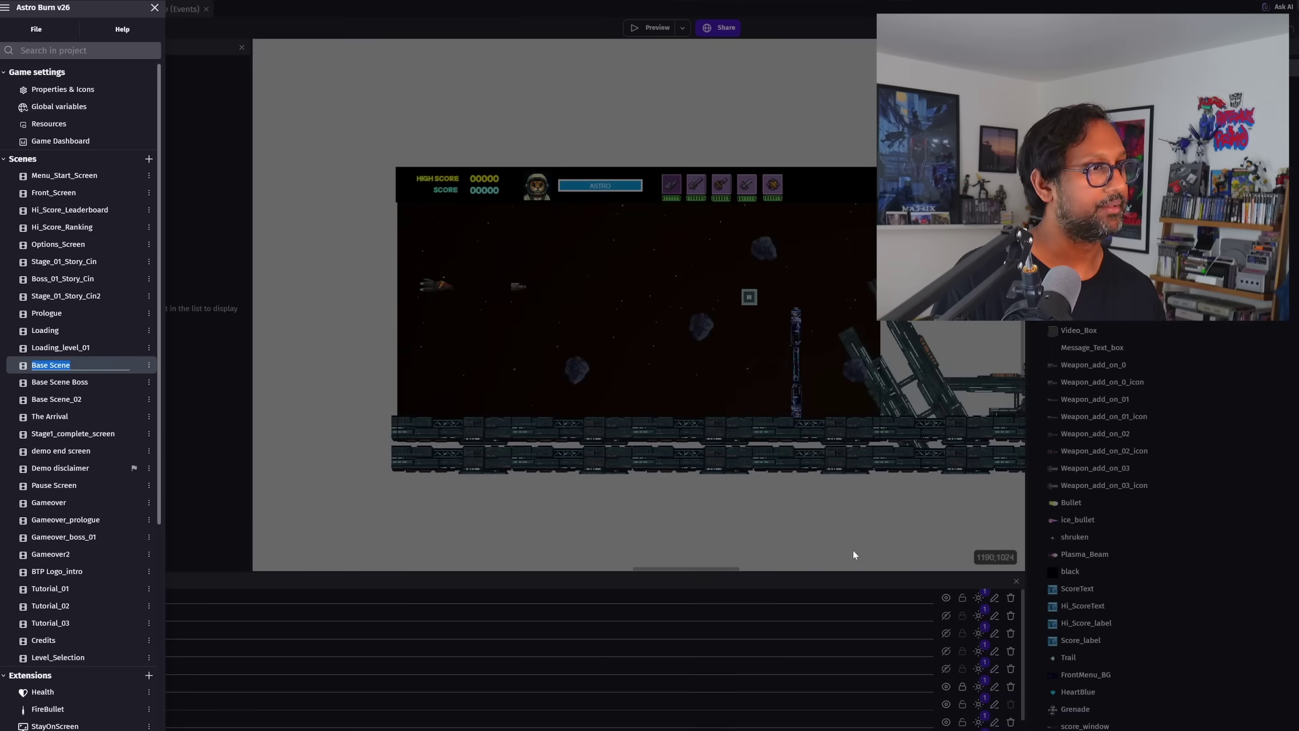
left_click(853, 555)
Pan across the scene to the spin_wheel ring and select it to show its properties.
scroll(724, 352, "up", 5)
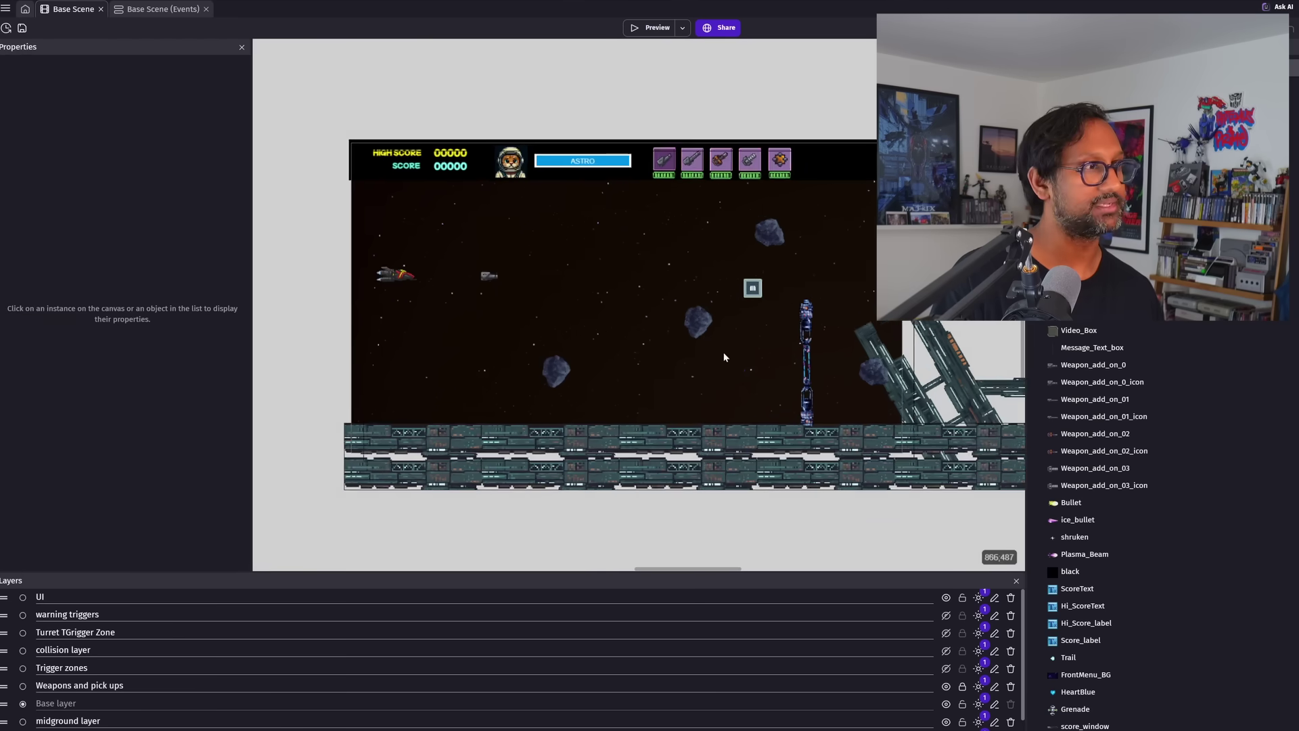
scroll(869, 274, "right", 15)
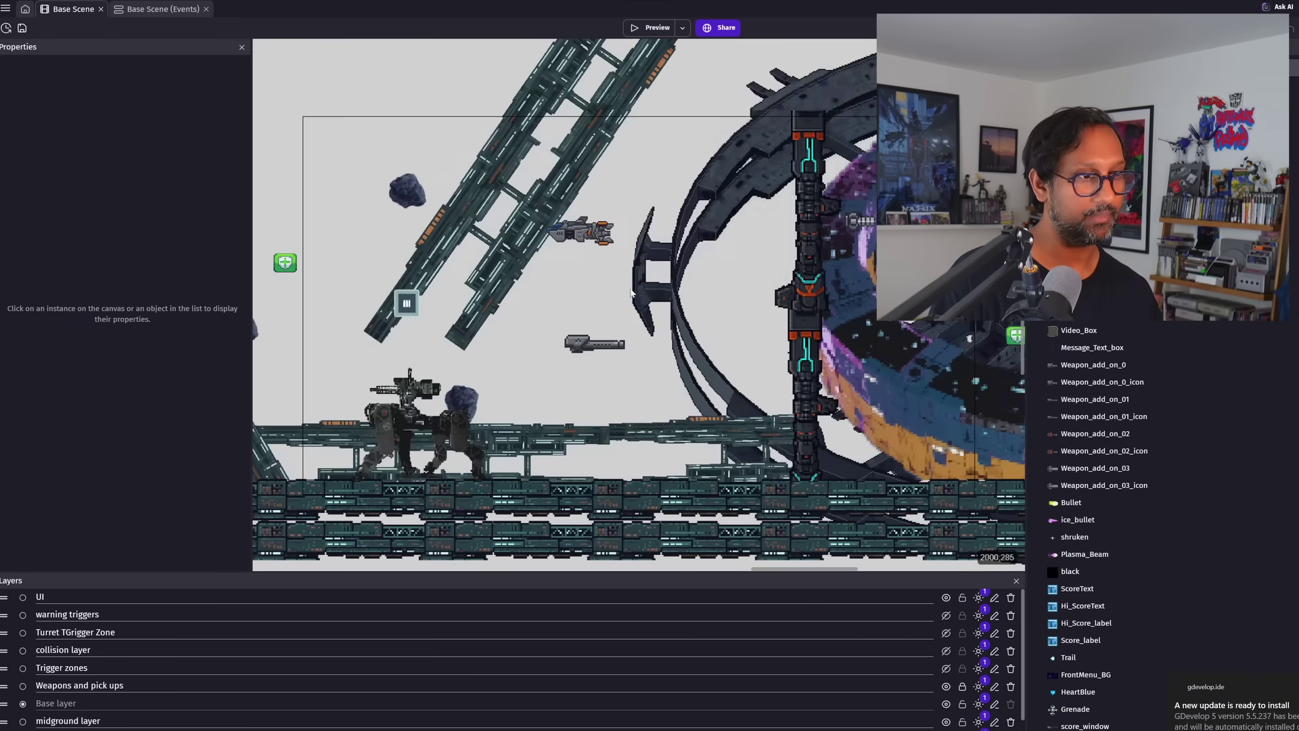
scroll(535, 421, "down", 3)
scroll(535, 421, "up", 4)
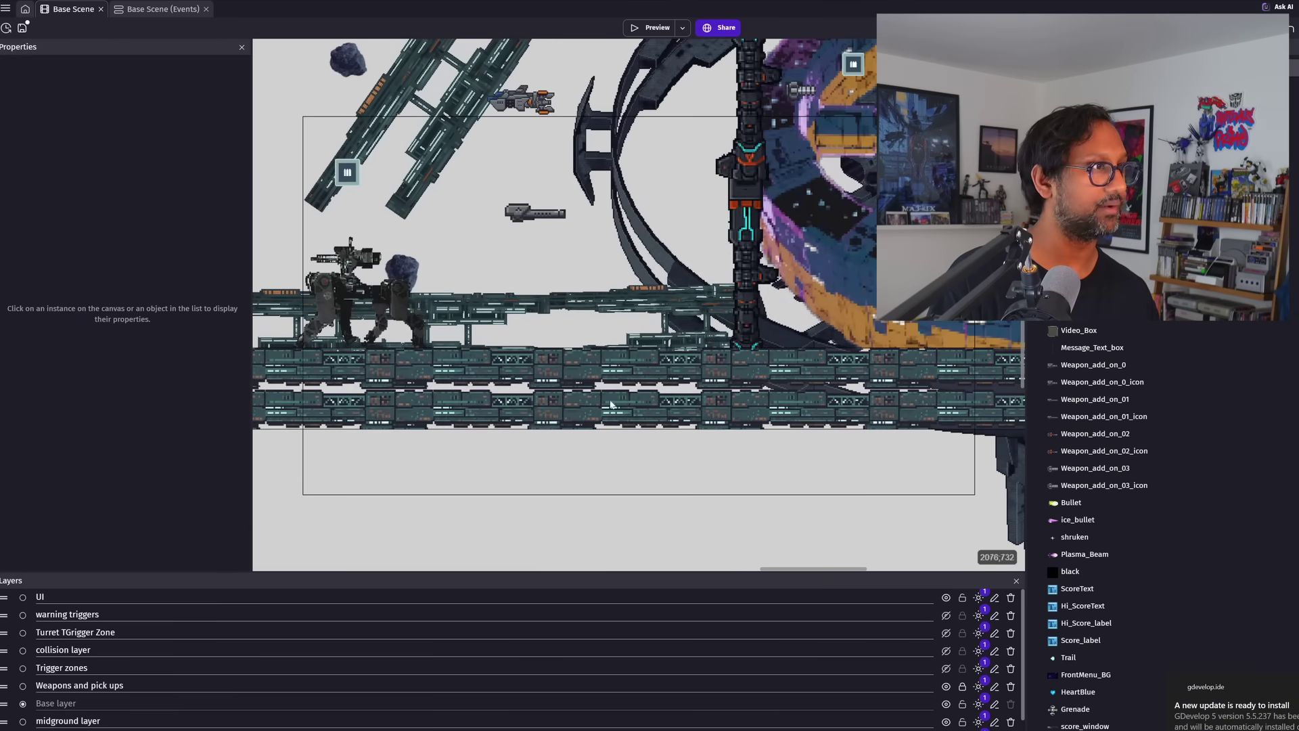
scroll(535, 421, "down", 3)
scroll(609, 379, "right", 8)
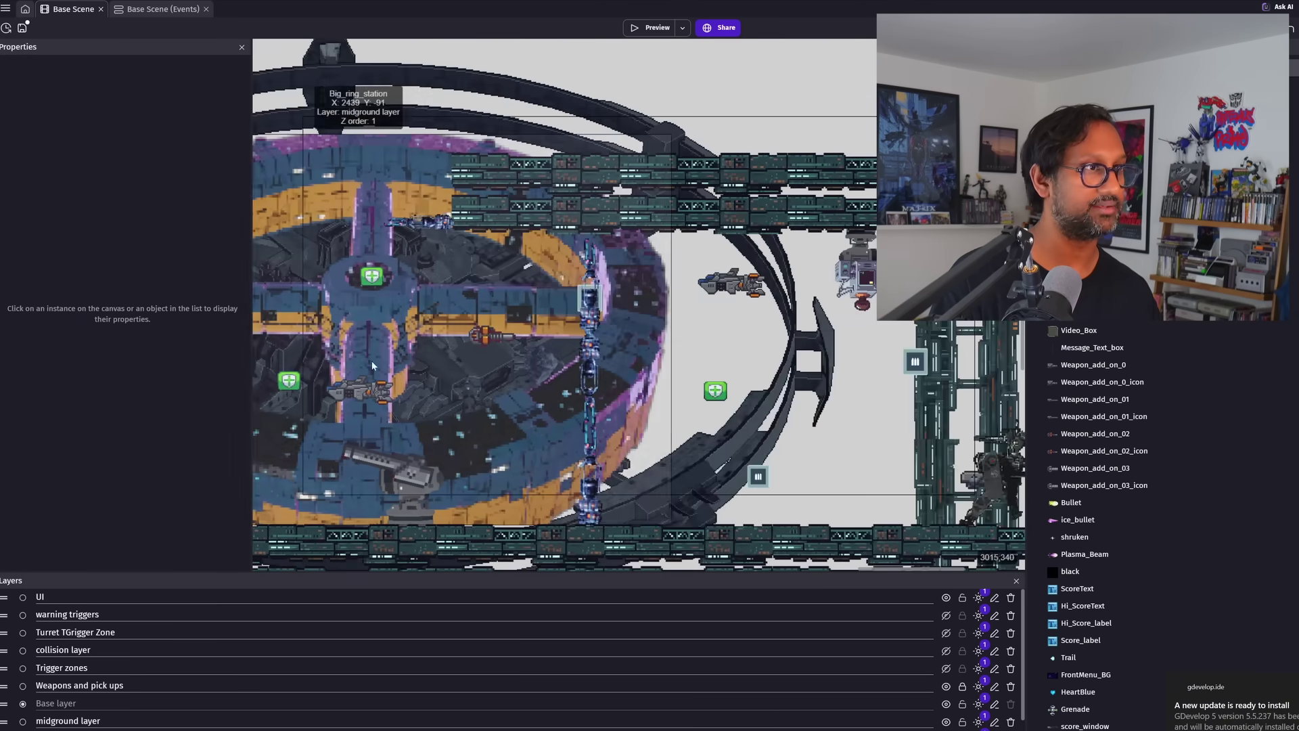
scroll(682, 349, "up", 3)
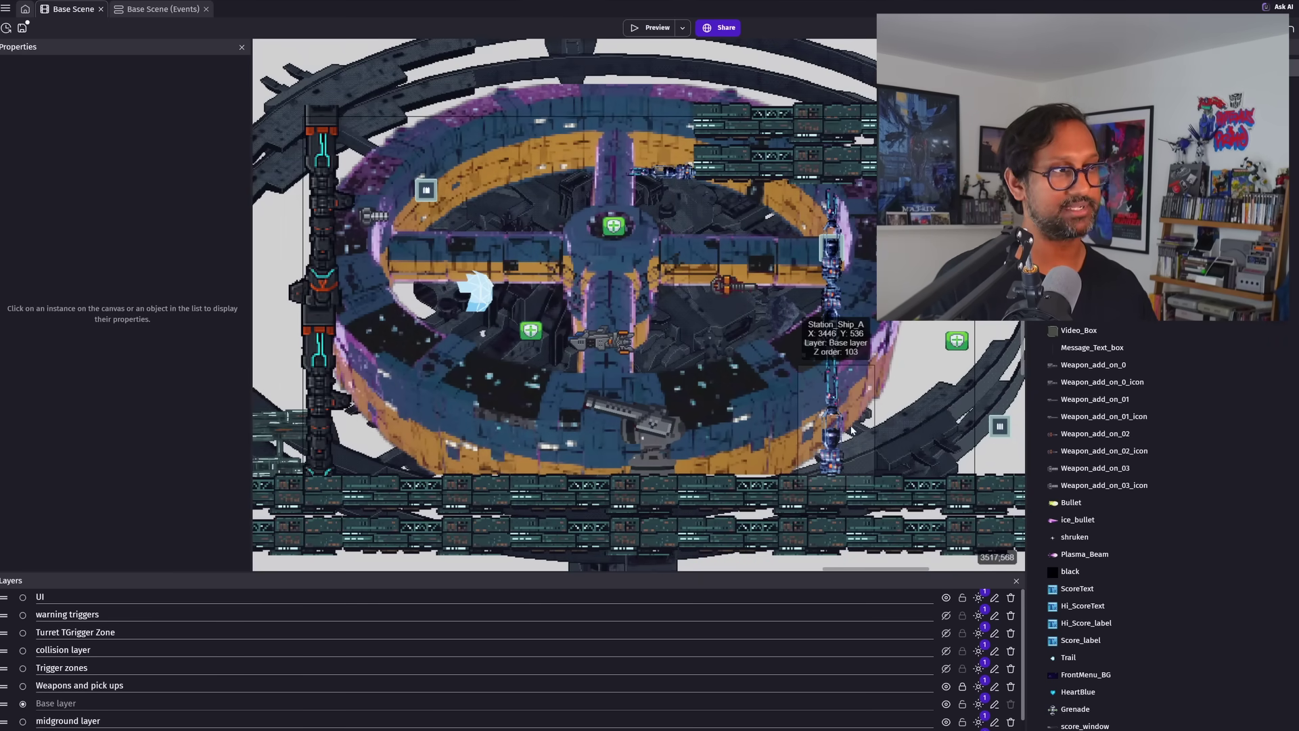
scroll(535, 323, "right", 5)
scroll(549, 407, "right", 15)
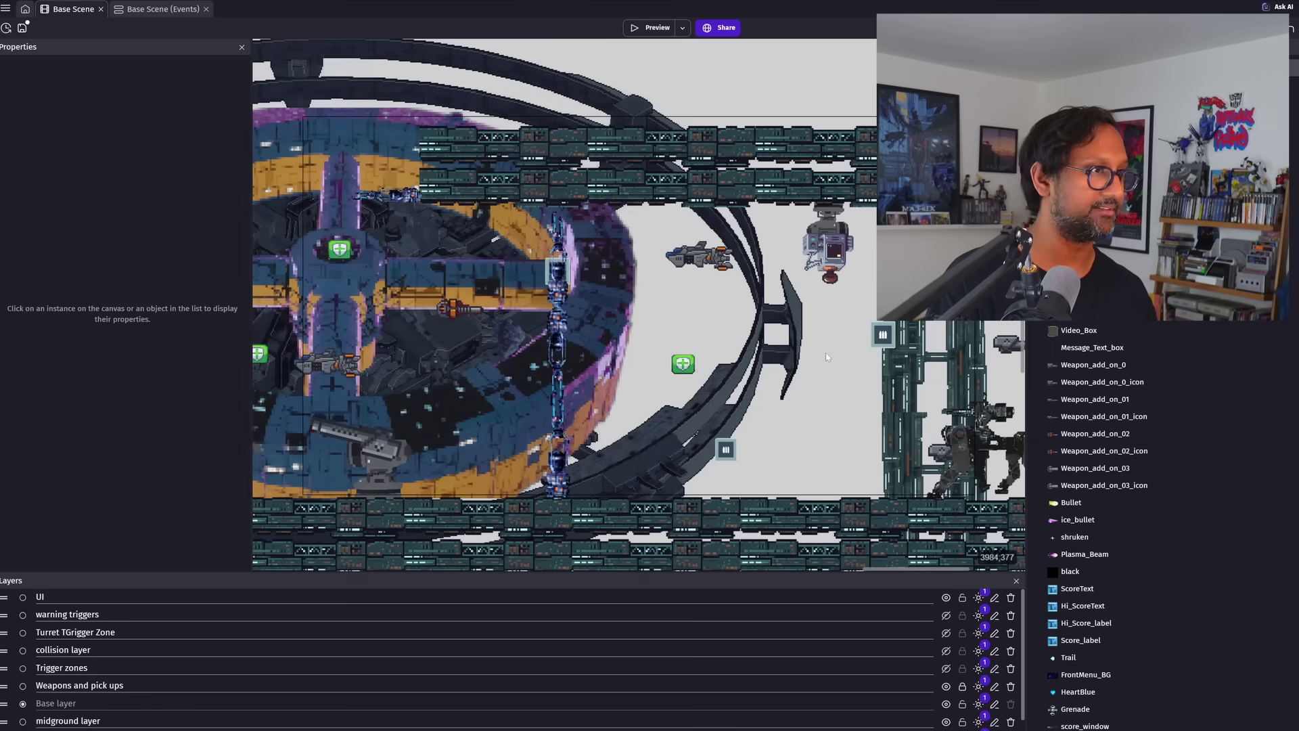
scroll(721, 360, "right", 5)
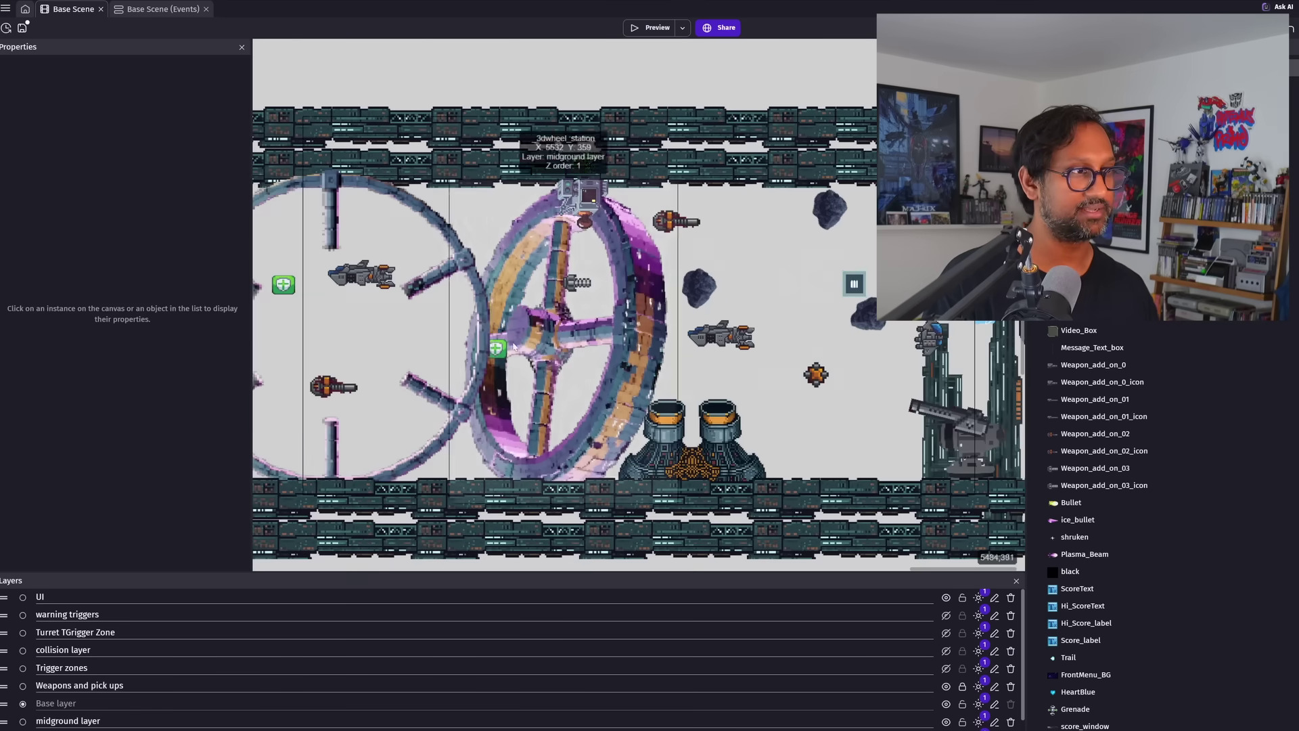
scroll(721, 360, "left", 6)
scroll(832, 254, "up", 2, "ctrl")
scroll(832, 254, "down", 3)
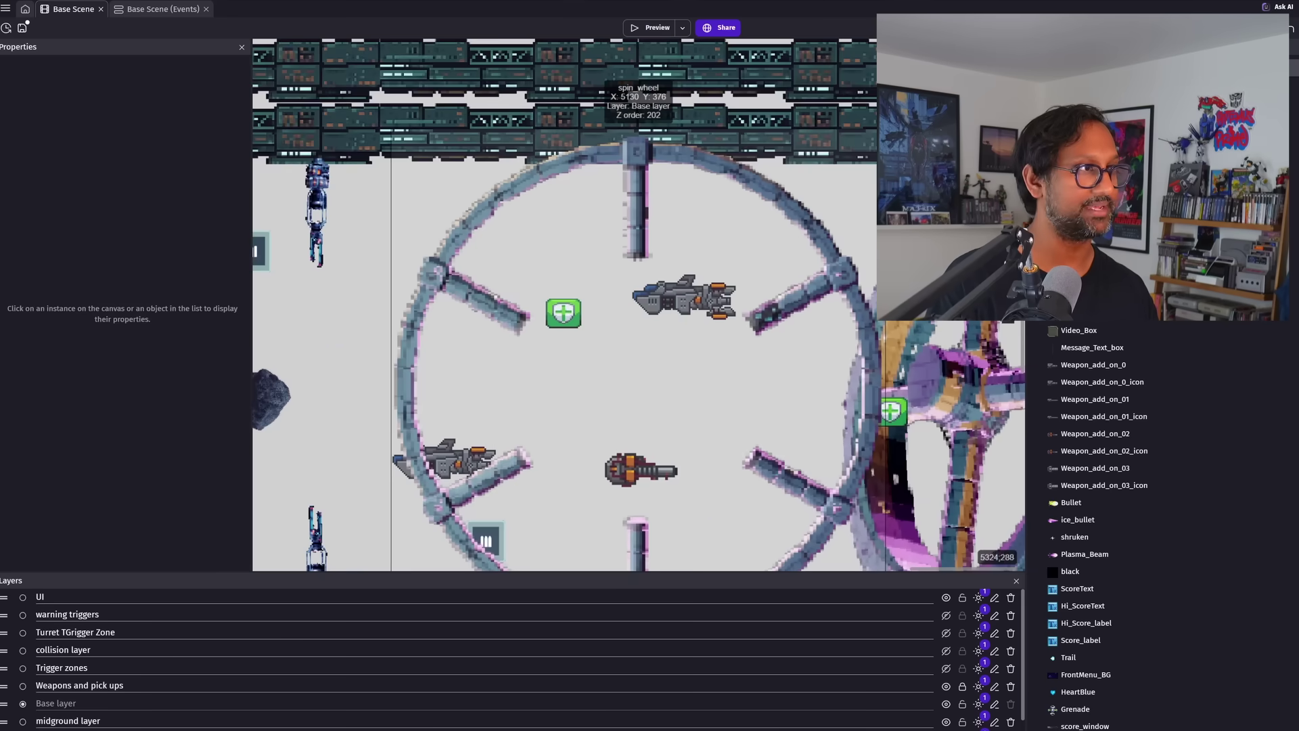
scroll(806, 277, "up", 1, "ctrl")
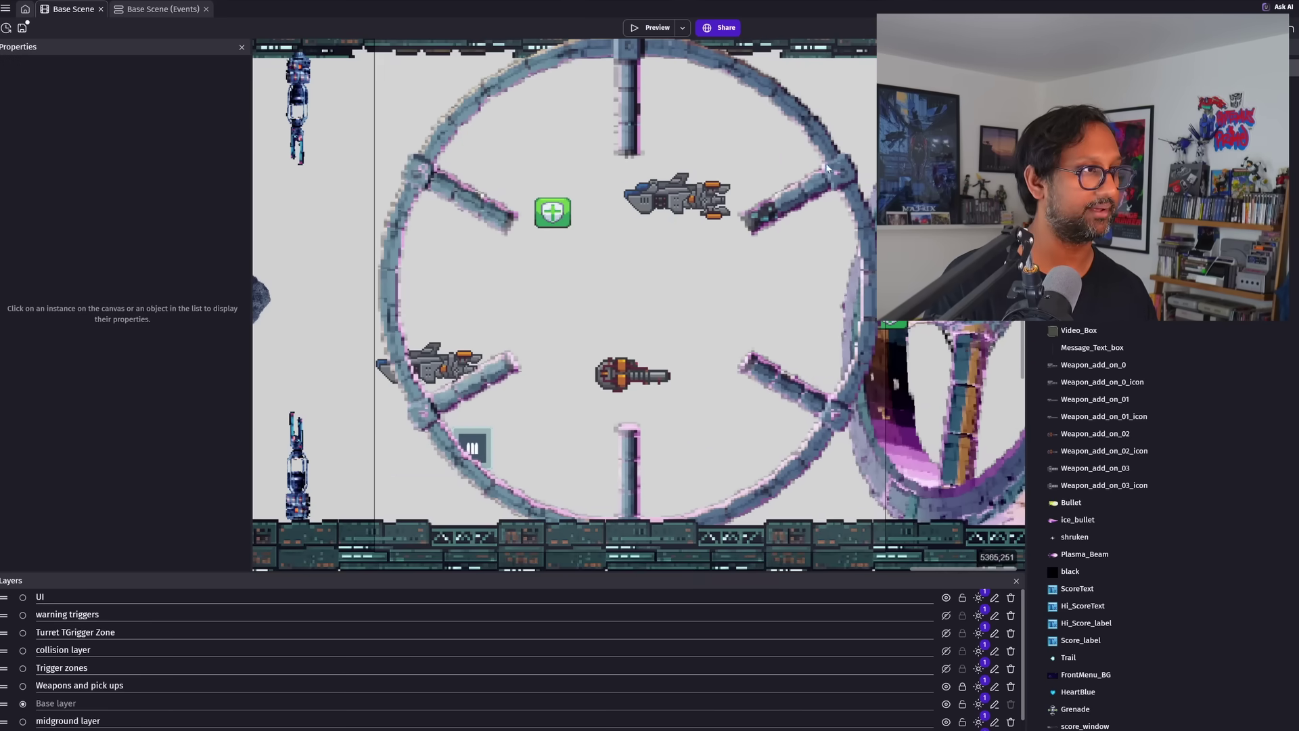
left_click(824, 139)
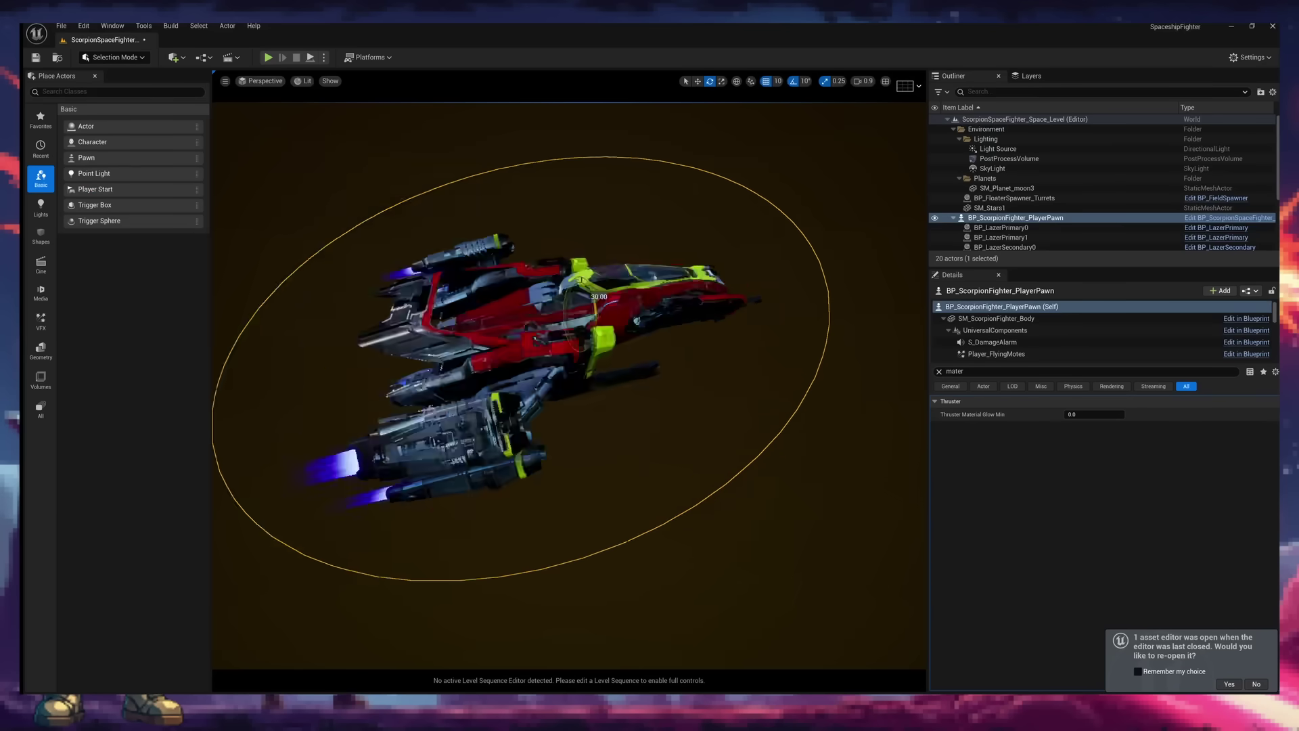
Select PostProcessVolume in the Outliner to show its M_Retro and M_CelShaderParent materials.
left_click(998, 160)
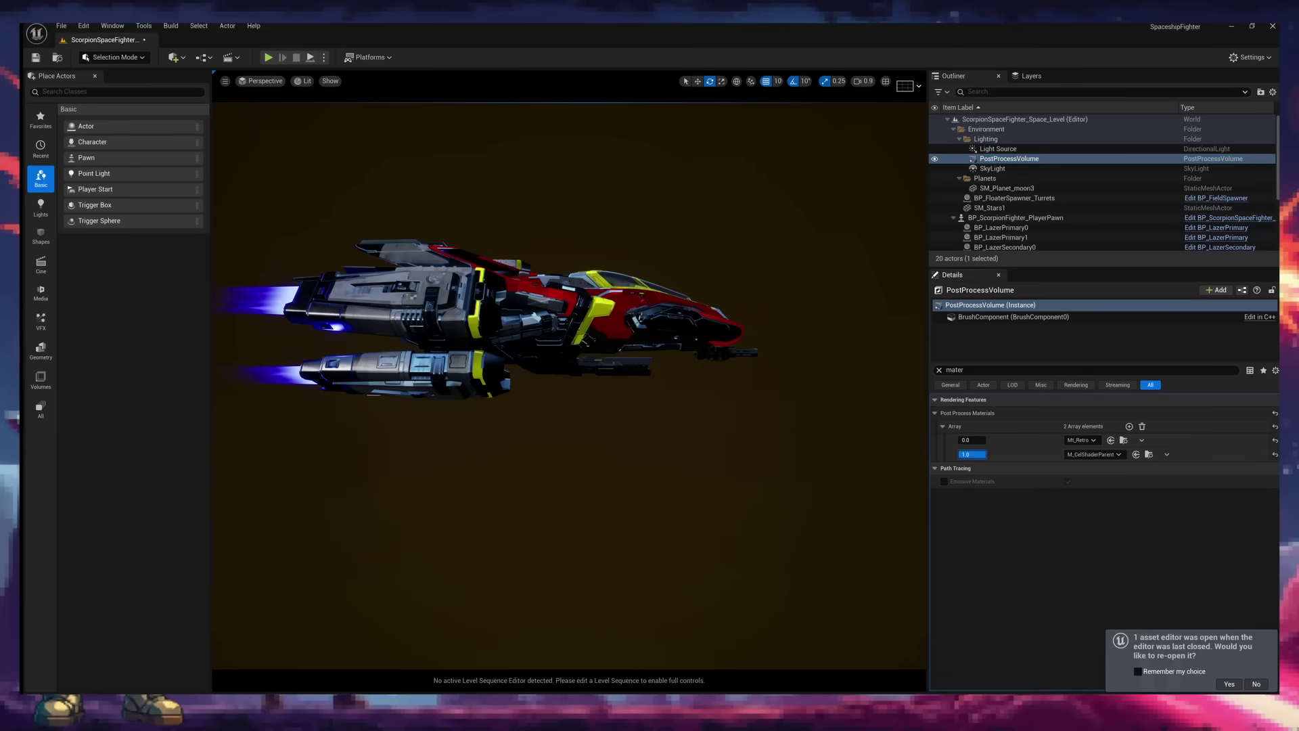